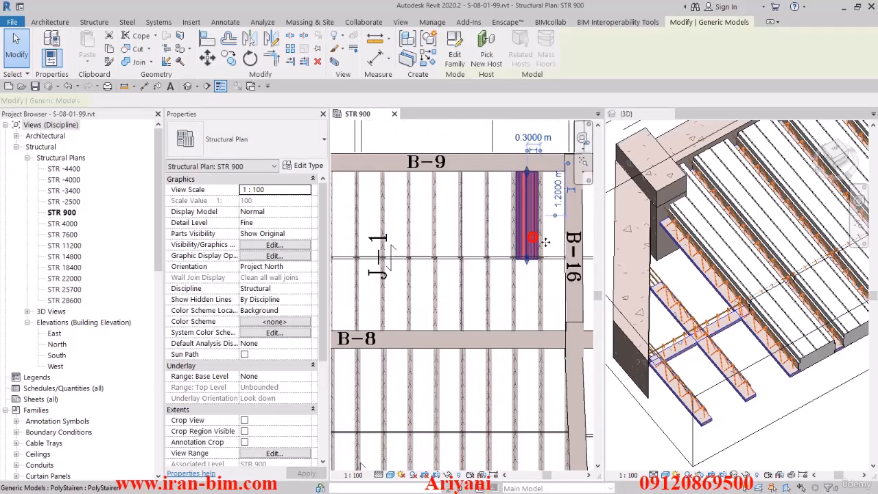
Move the transverse T-beam joist crossing the bay between beams B-9 and B-8 a short typed distance toward B-8.
{"action": "scroll", "coordinate": [533, 264], "scroll_direction": "up", "scroll_amount": 4}
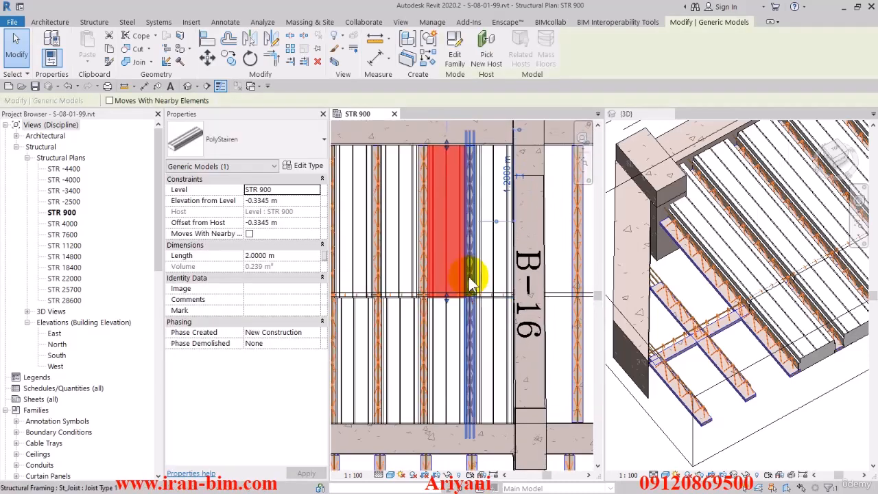
{"action": "scroll", "coordinate": [429, 294], "scroll_direction": "up", "scroll_amount": 2}
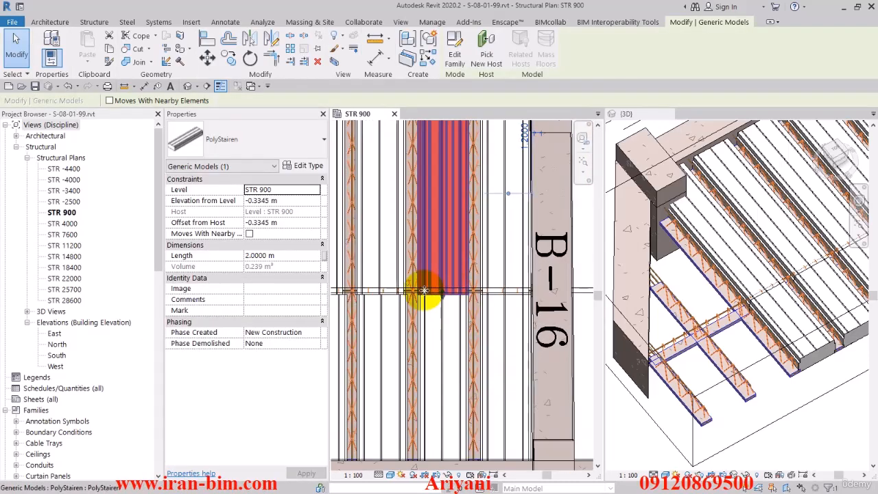
{"action": "middle_click_drag", "start_coordinate": [425, 291], "coordinate": [468, 291]}
{"action": "scroll", "coordinate": [448, 276], "scroll_direction": "down", "scroll_amount": 2}
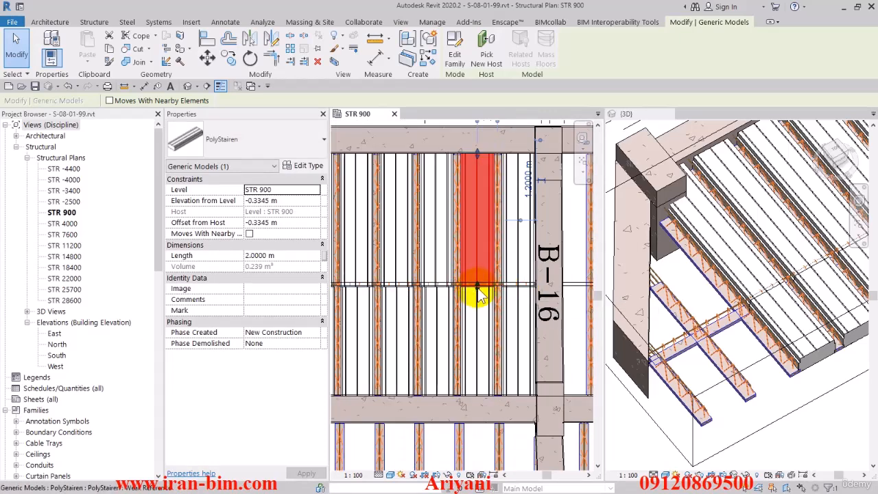
{"action": "middle_click_drag", "start_coordinate": [483, 278], "coordinate": [539, 266]}
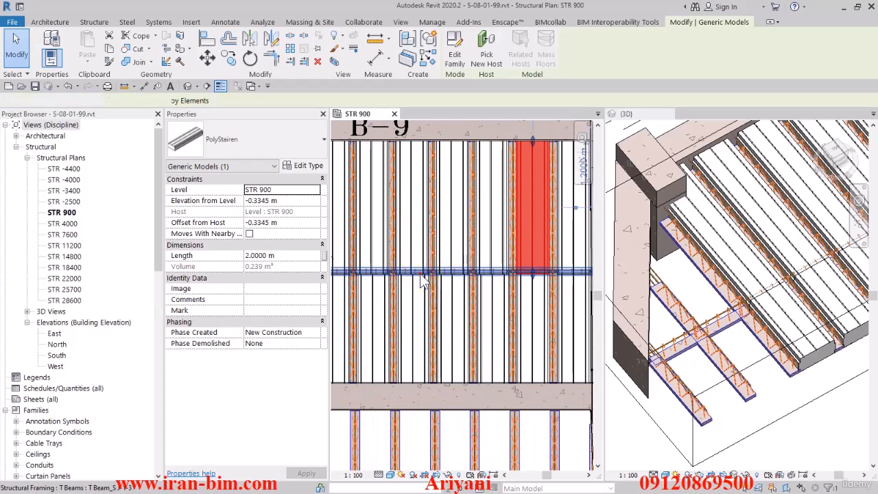
{"action": "left_click", "coordinate": [423, 275]}
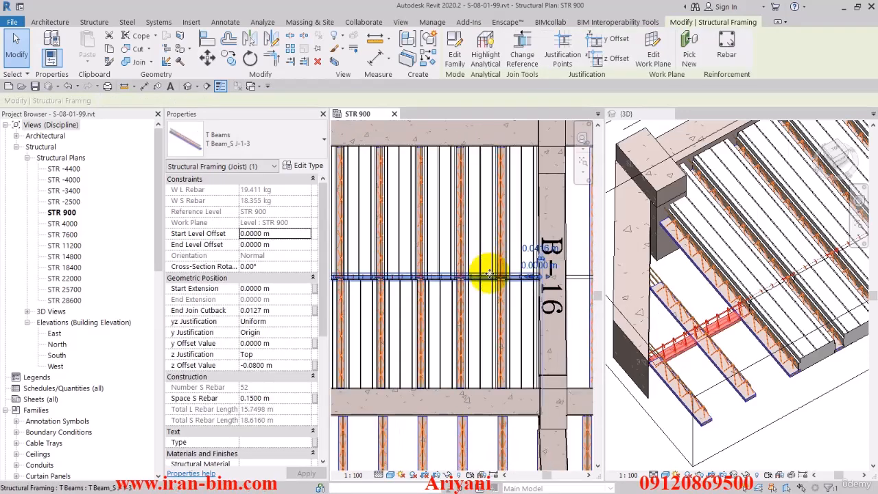
{"action": "scroll", "coordinate": [516, 275], "scroll_direction": "up", "scroll_amount": 3}
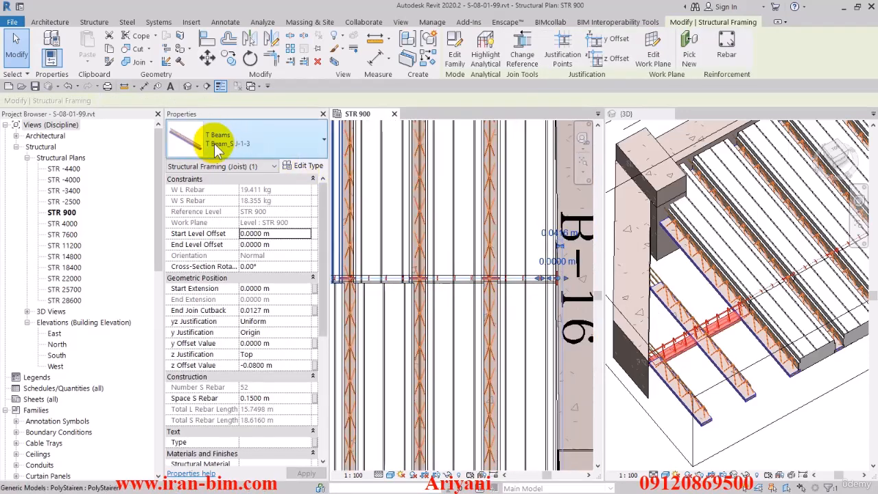
{"action": "left_click", "coordinate": [208, 59]}
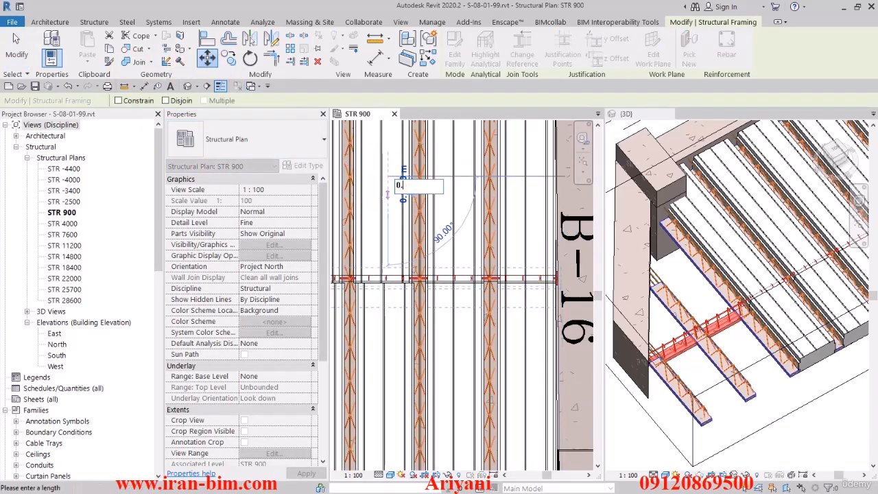
{"action": "key", "text": "Return"}
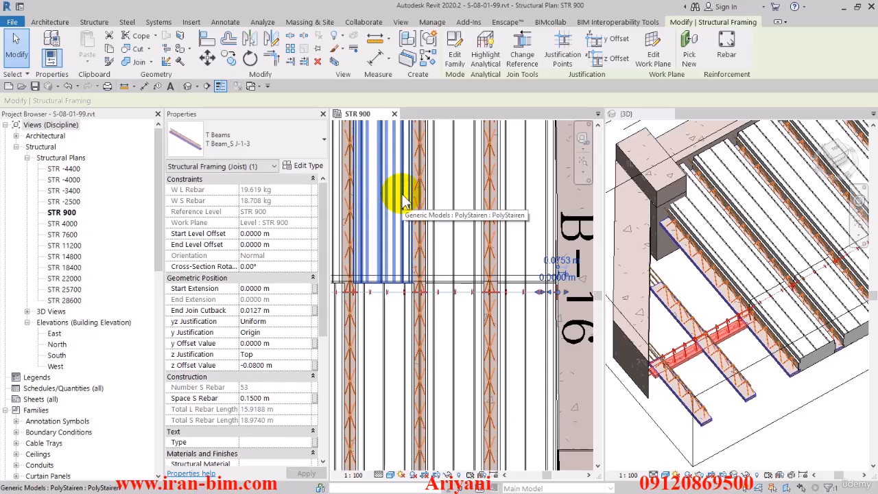
Create an offset reference plane parallel to the ends of the PolyStairen blocks, along the transverse joist.
{"action": "left_click", "coordinate": [440, 311]}
{"action": "middle_click_drag", "start_coordinate": [505, 329], "coordinate": [415, 303]}
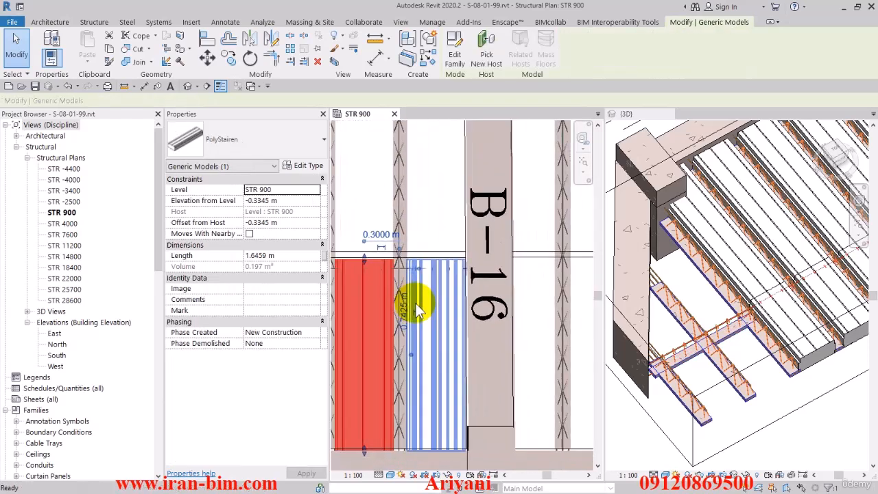
{"action": "left_click", "coordinate": [416, 303]}
{"action": "scroll", "coordinate": [434, 299], "scroll_direction": "up", "scroll_amount": 3}
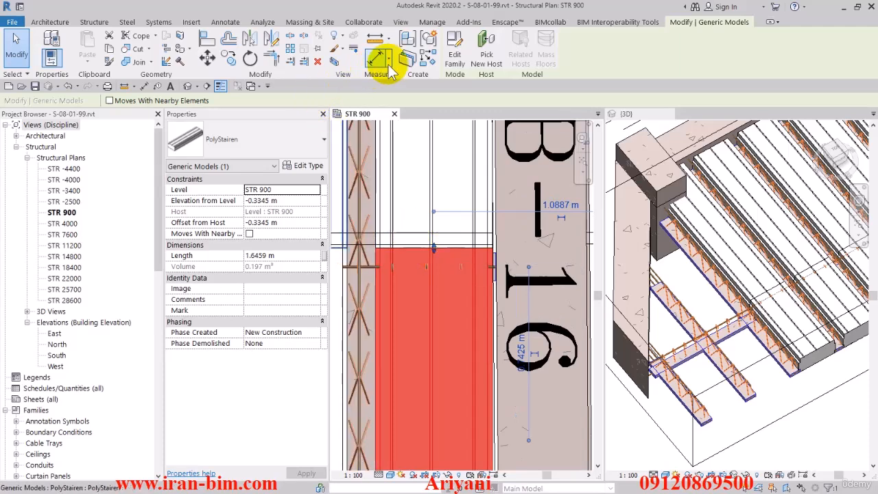
{"action": "left_click", "coordinate": [38, 22]}
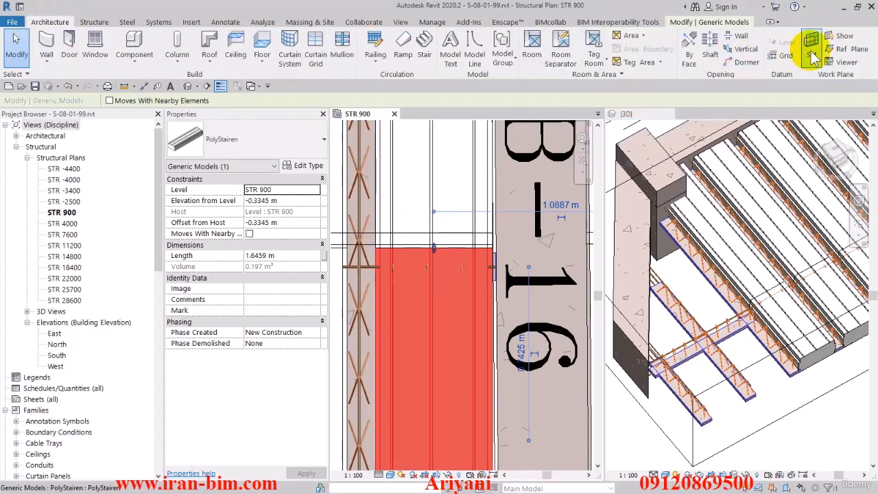
{"action": "middle_click_drag", "start_coordinate": [431, 264], "coordinate": [510, 255]}
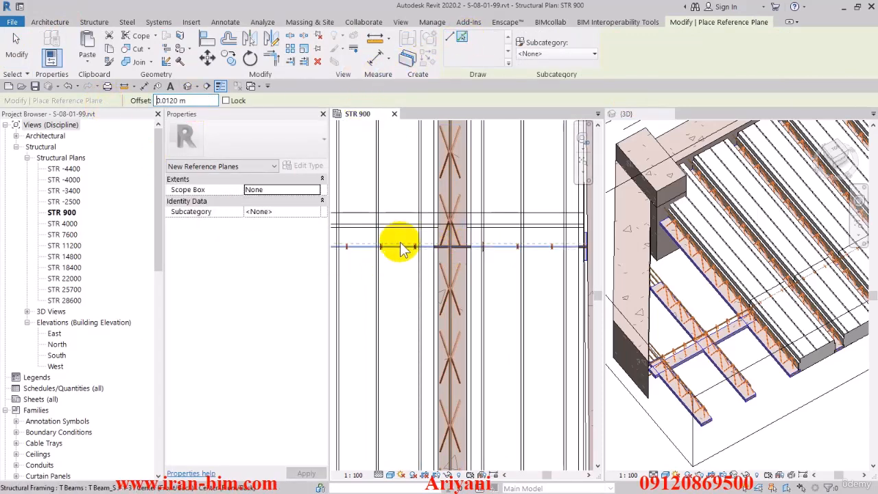
{"action": "scroll", "coordinate": [443, 250], "scroll_direction": "down", "scroll_amount": 3}
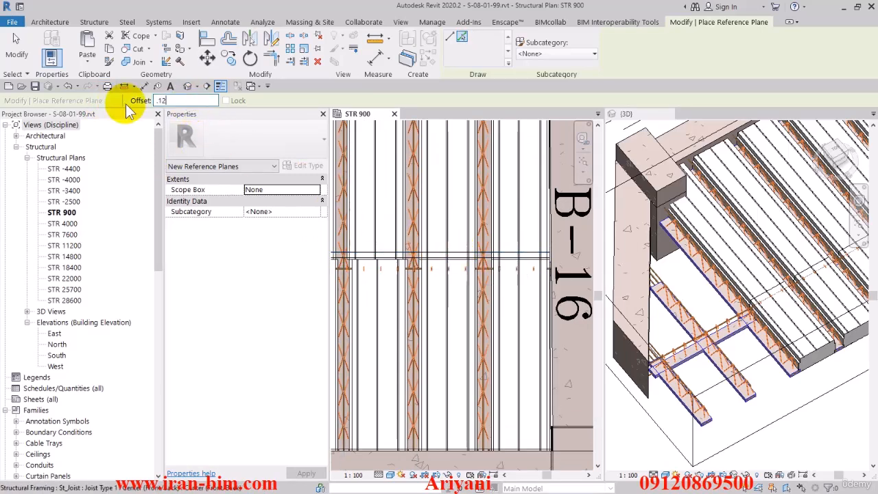
{"action": "left_click", "coordinate": [442, 259]}
{"action": "key", "text": "Escape"}
Add an aligned dimension between the end of the blocks on the B-9 side and the reference plane.
{"action": "left_click", "coordinate": [453, 229]}
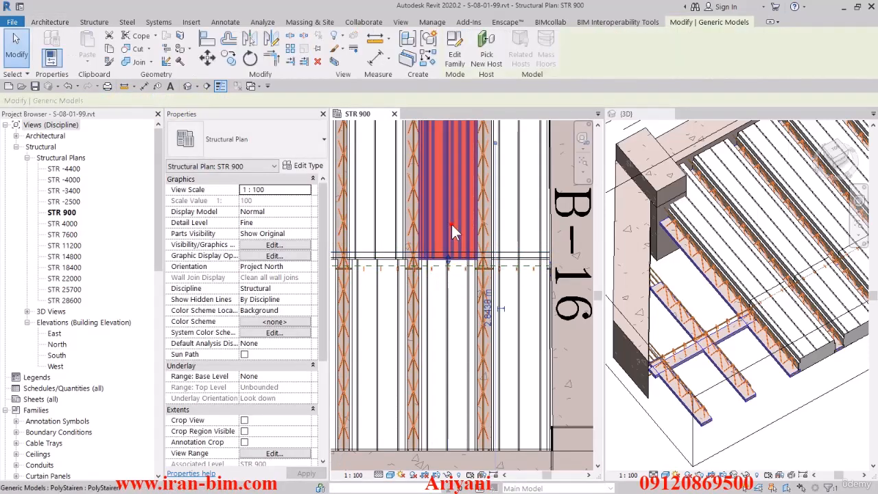
{"action": "scroll", "coordinate": [435, 261], "scroll_direction": "up", "scroll_amount": 2}
{"action": "key", "text": "Escape"}
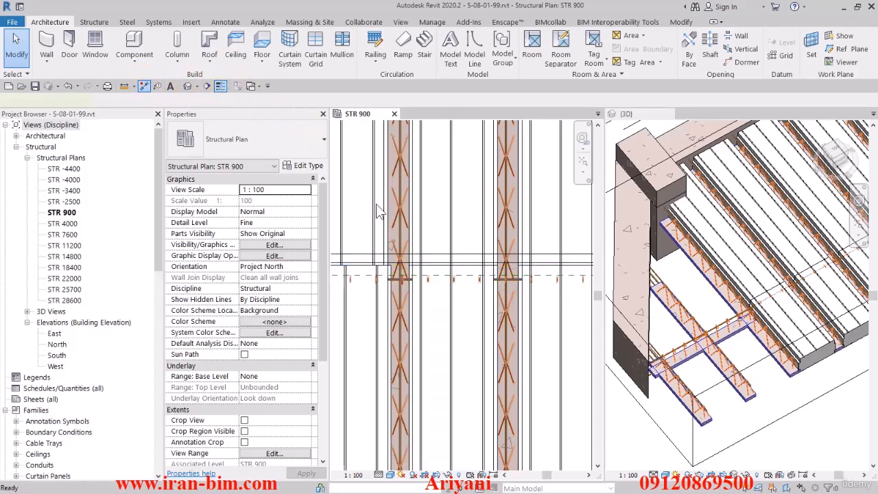
{"action": "left_click", "coordinate": [157, 86]}
{"action": "scroll", "coordinate": [446, 288], "scroll_direction": "up", "scroll_amount": 2}
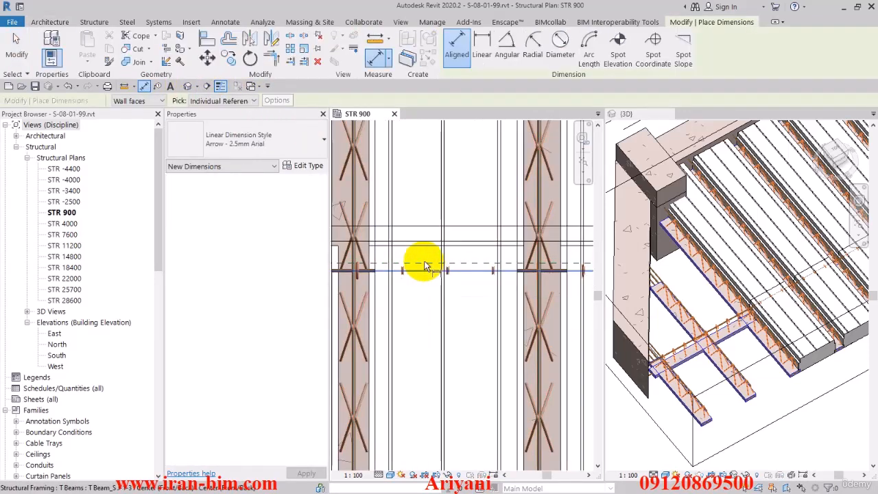
{"action": "left_click", "coordinate": [426, 265]}
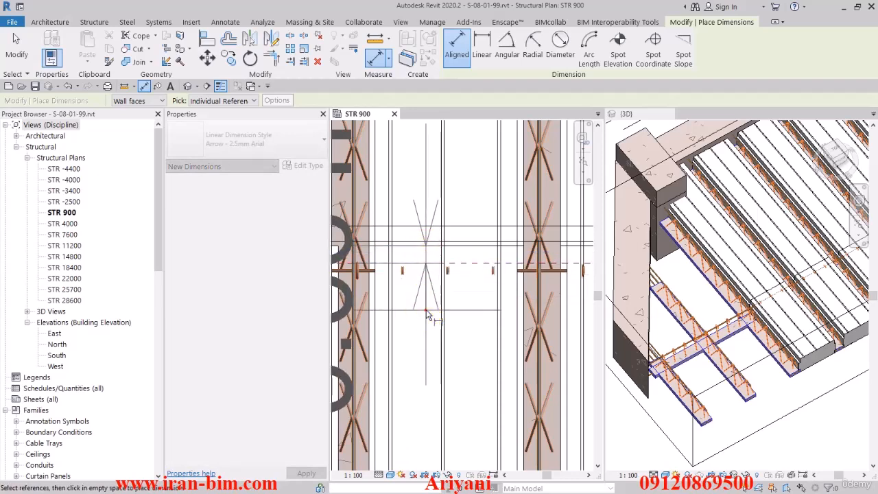
{"action": "key", "text": "Escape"}
{"action": "key", "text": "Escape"}
Set the reference plane's distance from the block ends to 0.12 m and delete the dimension.
{"action": "key", "text": "Tab"}
{"action": "key", "text": "Tab"}
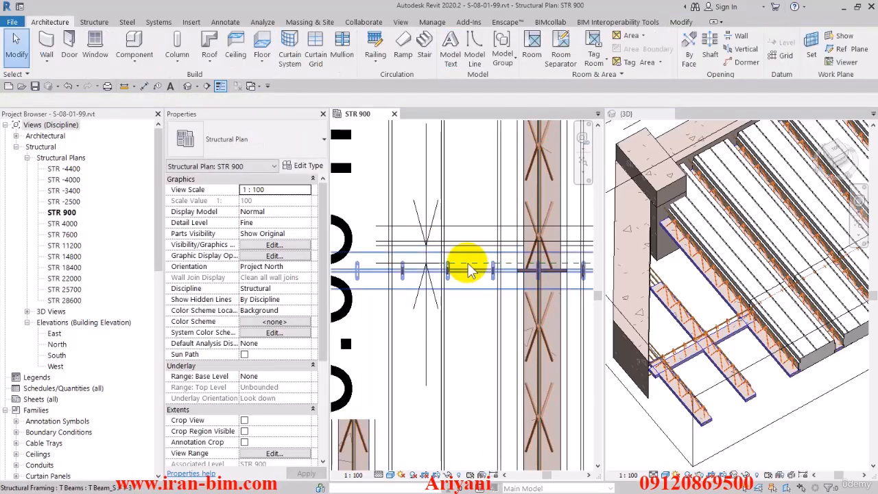
{"action": "left_click", "coordinate": [470, 263]}
{"action": "scroll", "coordinate": [477, 272], "scroll_direction": "down", "scroll_amount": 2}
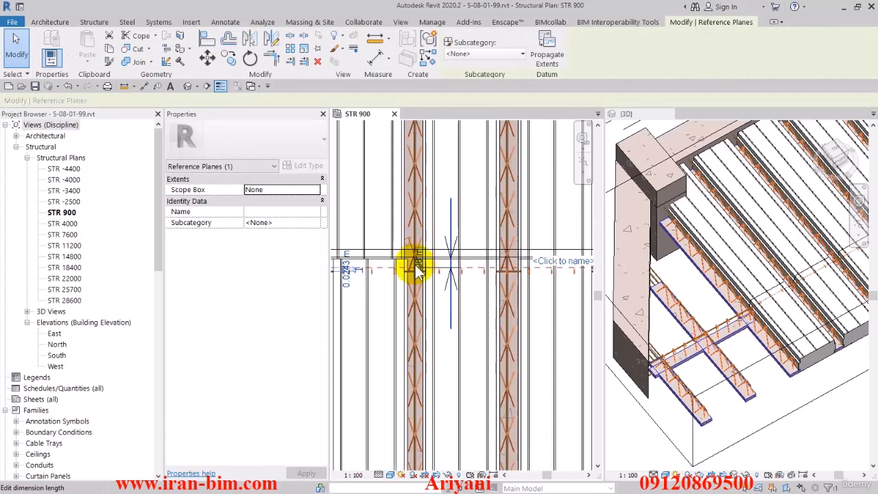
{"action": "scroll", "coordinate": [415, 271], "scroll_direction": "up", "scroll_amount": 5}
{"action": "left_click", "coordinate": [445, 251]}
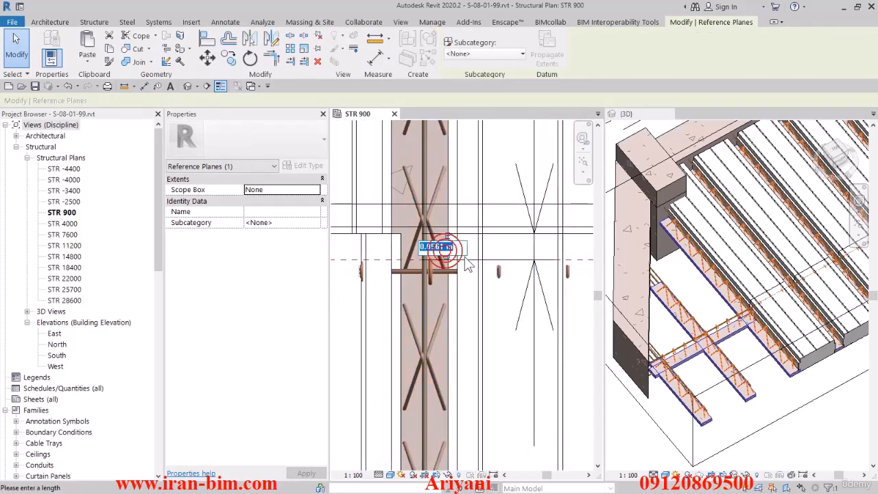
{"action": "type", "text": ".1"}
{"action": "key", "text": "Return"}
{"action": "scroll", "coordinate": [467, 265], "scroll_direction": "down", "scroll_amount": 2}
{"action": "key", "text": "Escape"}
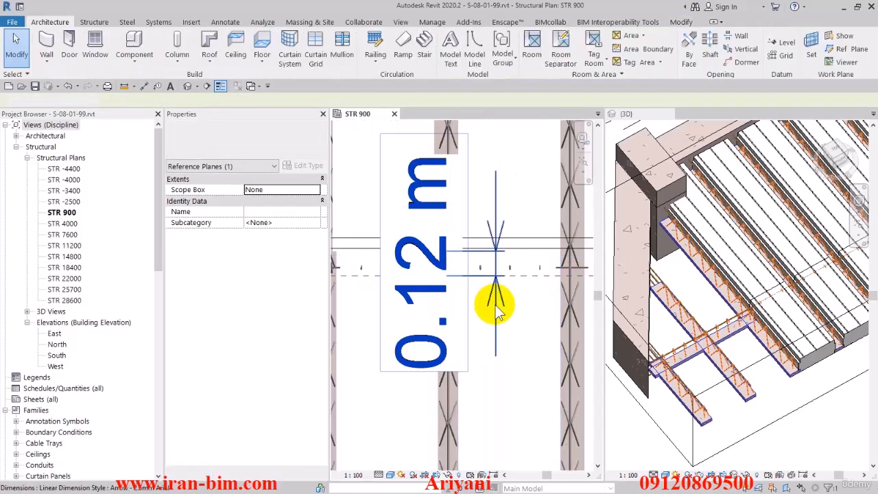
{"action": "left_click", "coordinate": [497, 300]}
{"action": "key", "text": "Delete"}
Shorten the three PolyStairen blocks nearest beam B-16 on the B-8 side so their ends meet the reference plane.
{"action": "middle_click_drag", "start_coordinate": [513, 327], "coordinate": [438, 317]}
{"action": "middle_click_drag", "start_coordinate": [570, 312], "coordinate": [438, 297]}
{"action": "left_click", "coordinate": [439, 301]}
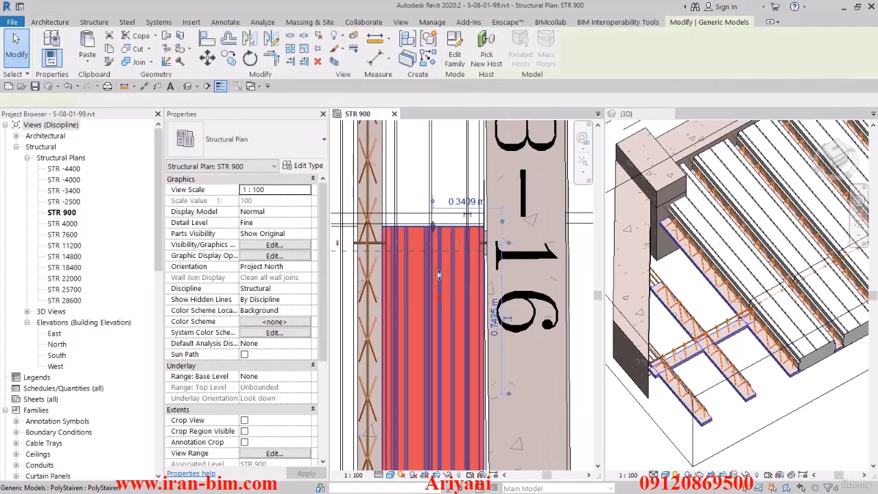
{"action": "scroll", "coordinate": [434, 226], "scroll_direction": "up", "scroll_amount": 2}
{"action": "left_click_drag", "start_coordinate": [434, 224], "coordinate": [434, 253]}
{"action": "middle_click_drag", "start_coordinate": [392, 288], "coordinate": [427, 271]}
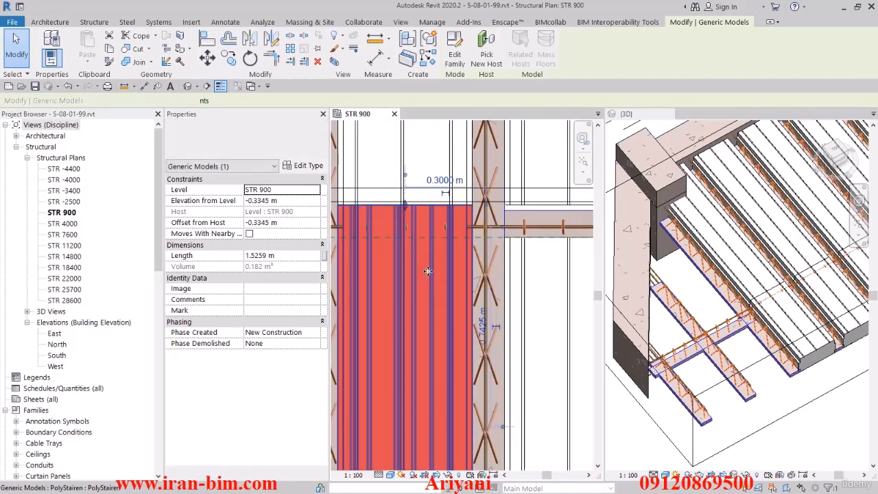
{"action": "left_click_drag", "start_coordinate": [405, 205], "coordinate": [402, 237]}
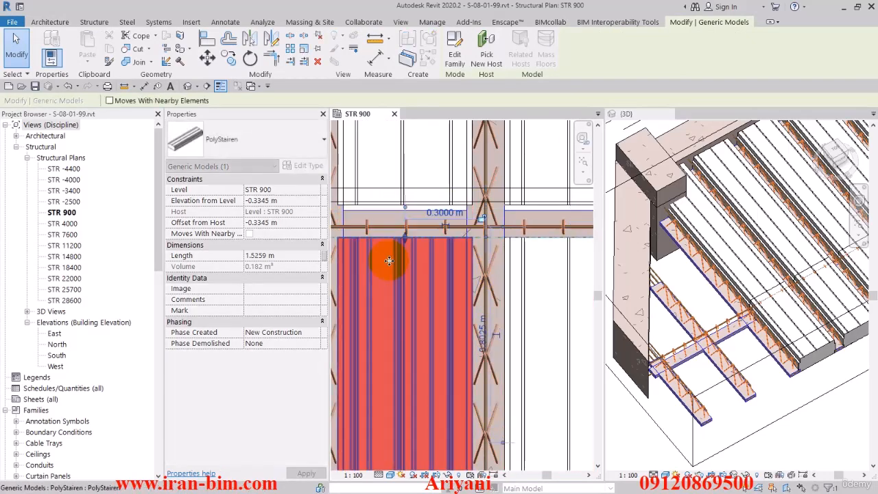
{"action": "middle_click_drag", "start_coordinate": [388, 259], "coordinate": [573, 260]}
{"action": "left_click", "coordinate": [466, 269]}
{"action": "left_click_drag", "start_coordinate": [428, 210], "coordinate": [427, 238]}
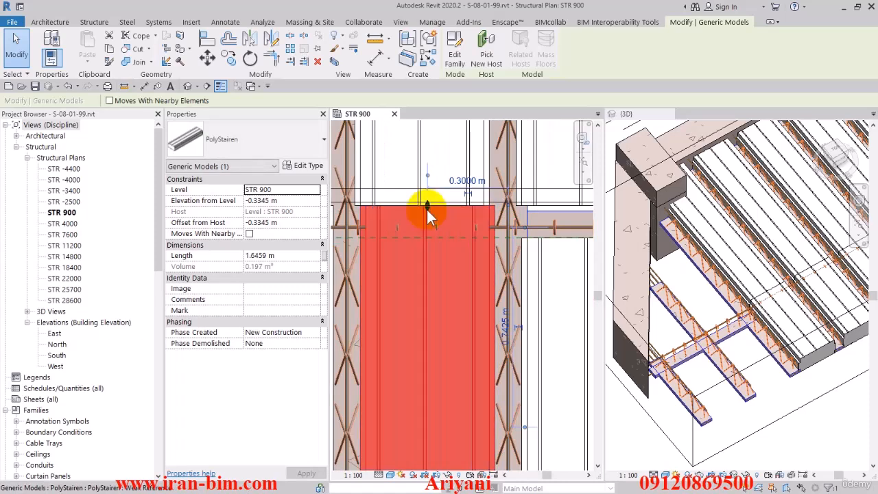
{"action": "left_click_drag", "start_coordinate": [424, 235], "coordinate": [423, 238]}
Pull the ends of the fourth and fifth blocks from beam B-16 back to the reference plane.
{"action": "middle_click_drag", "start_coordinate": [406, 260], "coordinate": [540, 272]}
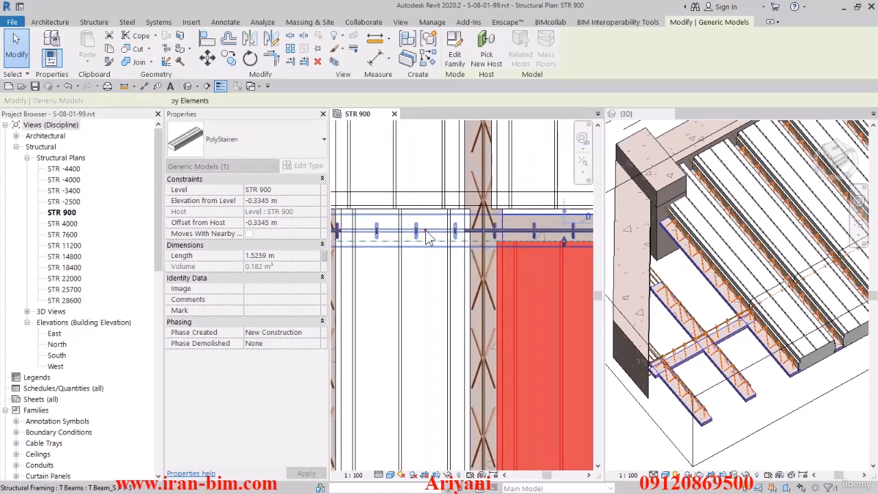
{"action": "left_click", "coordinate": [429, 237]}
{"action": "left_click", "coordinate": [423, 276]}
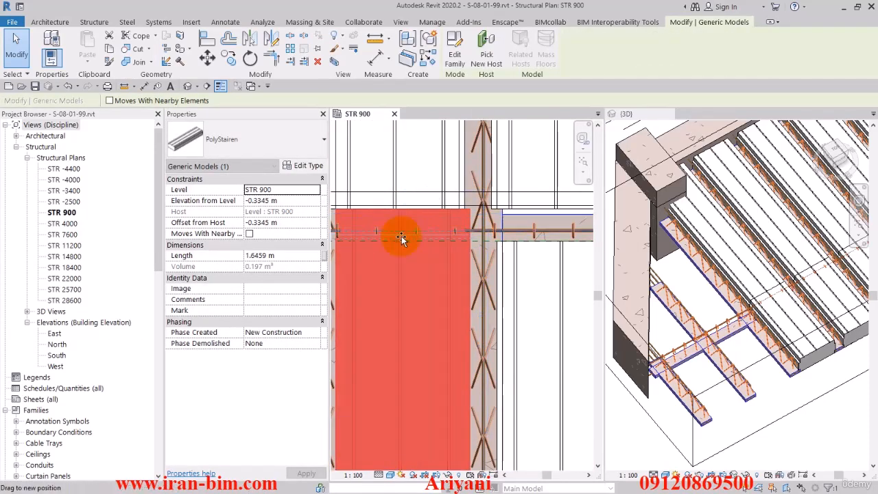
{"action": "left_click_drag", "start_coordinate": [401, 235], "coordinate": [401, 241]}
{"action": "scroll", "coordinate": [483, 279], "scroll_direction": "down", "scroll_amount": 2}
{"action": "middle_click_drag", "start_coordinate": [482, 278], "coordinate": [590, 271]}
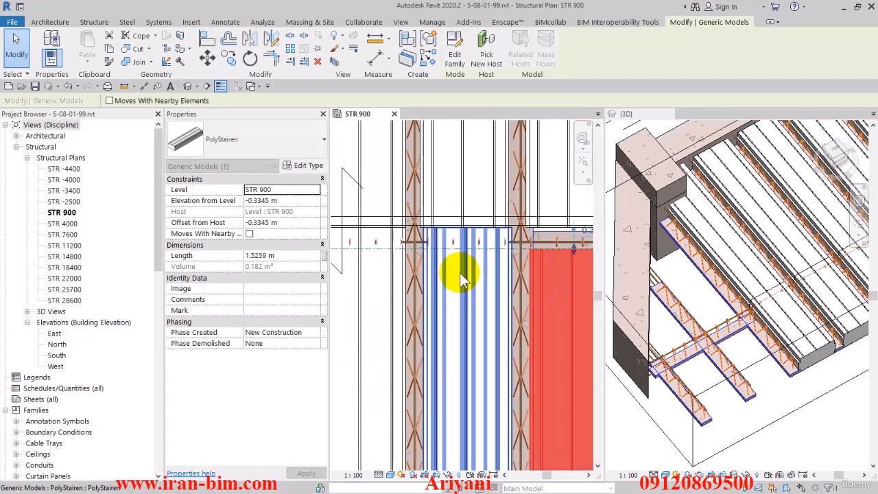
{"action": "left_click", "coordinate": [459, 273]}
{"action": "left_click_drag", "start_coordinate": [468, 228], "coordinate": [468, 249]}
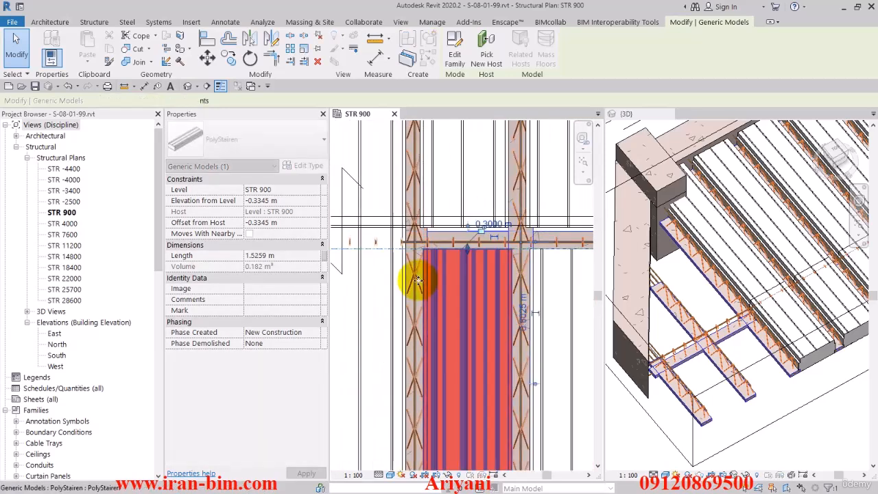
Trim the sixth, seventh and eighth blocks from beam B-16 back to the reference plane with their end grips.
{"action": "middle_click_drag", "start_coordinate": [349, 281], "coordinate": [454, 273]}
{"action": "left_click", "coordinate": [454, 274]}
{"action": "left_click_drag", "start_coordinate": [466, 220], "coordinate": [467, 240]}
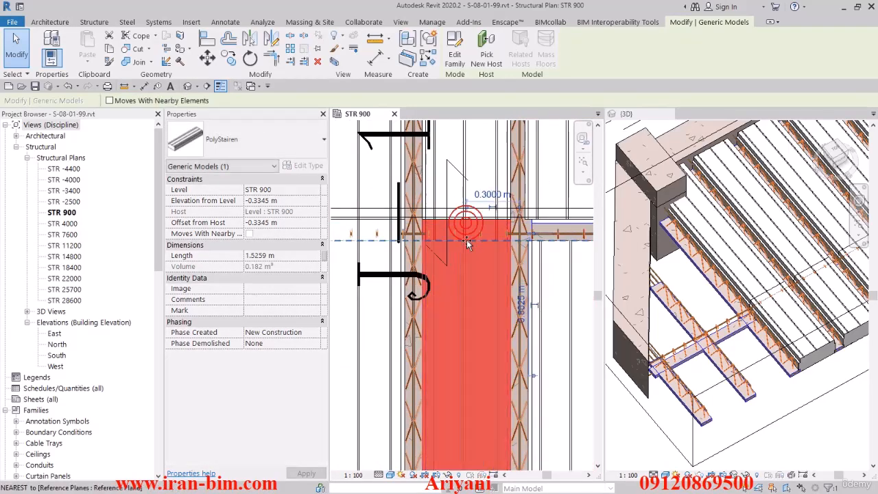
{"action": "middle_click_drag", "start_coordinate": [347, 286], "coordinate": [479, 274]}
{"action": "left_click", "coordinate": [476, 272]}
{"action": "left_click_drag", "start_coordinate": [493, 209], "coordinate": [491, 230]}
{"action": "left_click", "coordinate": [369, 253]}
{"action": "left_click_drag", "start_coordinate": [384, 210], "coordinate": [386, 233]}
Shorten the last two blocks in the row, toward beam B-11, to the reference plane.
{"action": "middle_click_drag", "start_coordinate": [396, 252], "coordinate": [555, 249]}
{"action": "left_click", "coordinate": [455, 269]}
{"action": "left_click_drag", "start_coordinate": [441, 207], "coordinate": [443, 226]}
{"action": "middle_click_drag", "start_coordinate": [431, 248], "coordinate": [505, 249]}
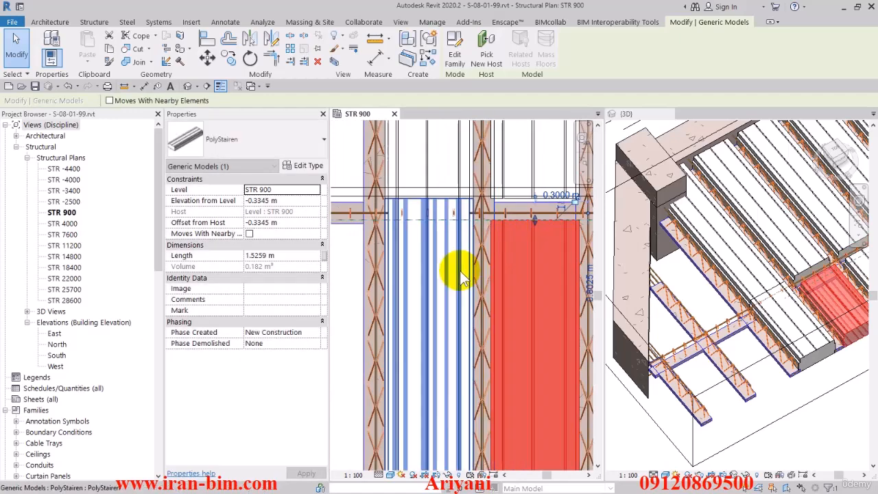
{"action": "left_click", "coordinate": [459, 271]}
{"action": "left_click_drag", "start_coordinate": [427, 209], "coordinate": [422, 223]}
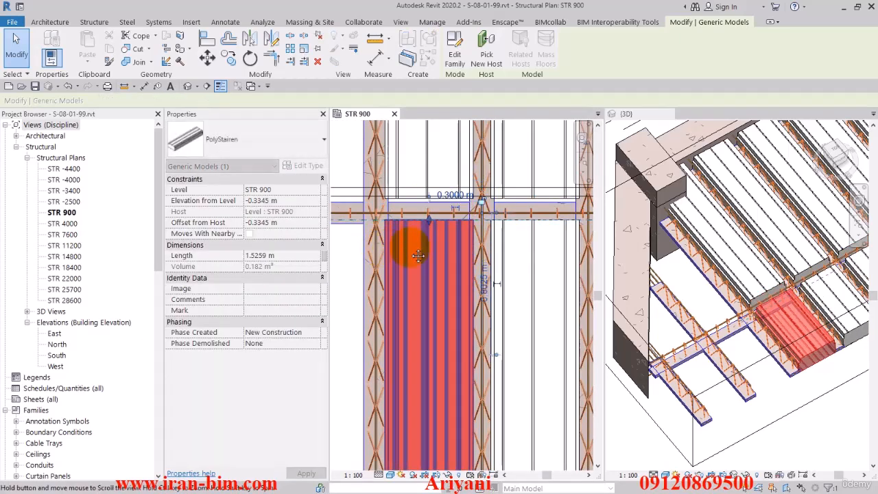
{"action": "middle_click_drag", "start_coordinate": [405, 243], "coordinate": [447, 258]}
{"action": "left_click", "coordinate": [469, 259]}
{"action": "scroll", "coordinate": [463, 247], "scroll_direction": "down", "scroll_amount": 3}
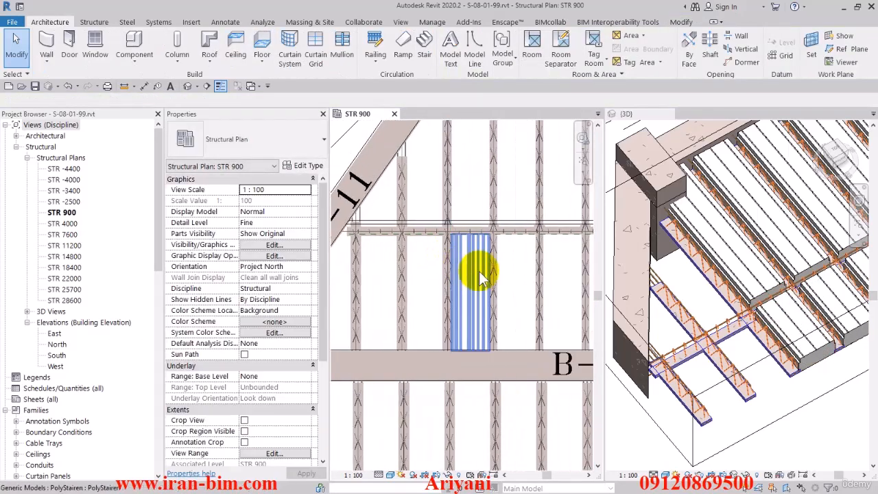
Copy the PolyStairen block at the end of the row beside beam B-8 one bay toward beam B-11, from joist edge to joist edge.
{"action": "left_click", "coordinate": [476, 275]}
{"action": "middle_click_drag", "start_coordinate": [471, 294], "coordinate": [476, 285]}
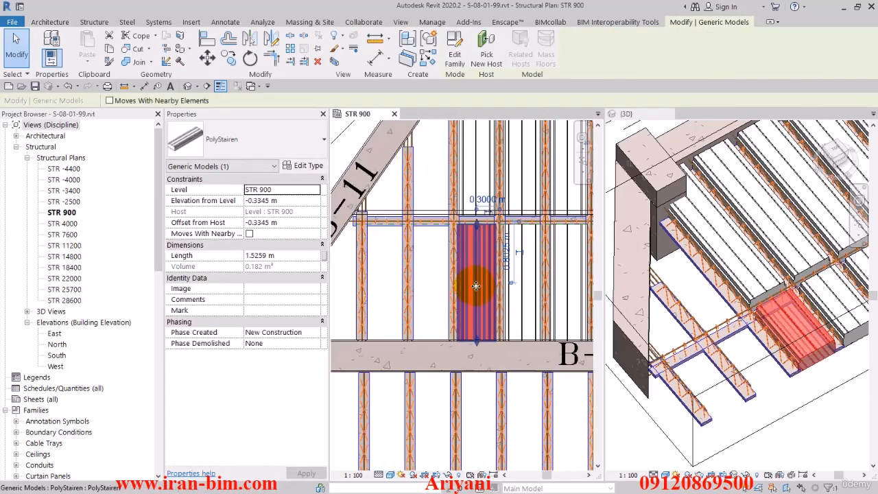
{"action": "left_click", "coordinate": [230, 60]}
{"action": "scroll", "coordinate": [441, 313], "scroll_direction": "up", "scroll_amount": 5}
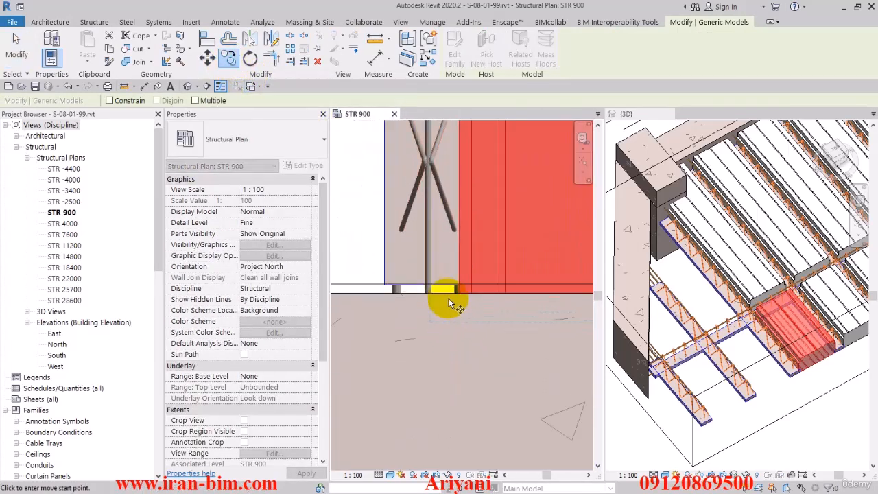
{"action": "scroll", "coordinate": [458, 285], "scroll_direction": "up", "scroll_amount": 1}
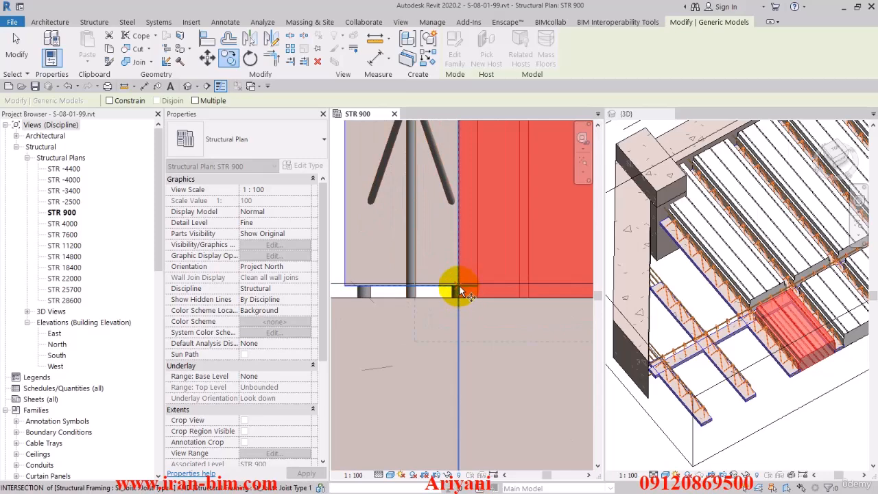
{"action": "left_click", "coordinate": [458, 285]}
{"action": "scroll", "coordinate": [480, 286], "scroll_direction": "down", "scroll_amount": 2}
{"action": "middle_click_drag", "start_coordinate": [381, 277], "coordinate": [455, 284]}
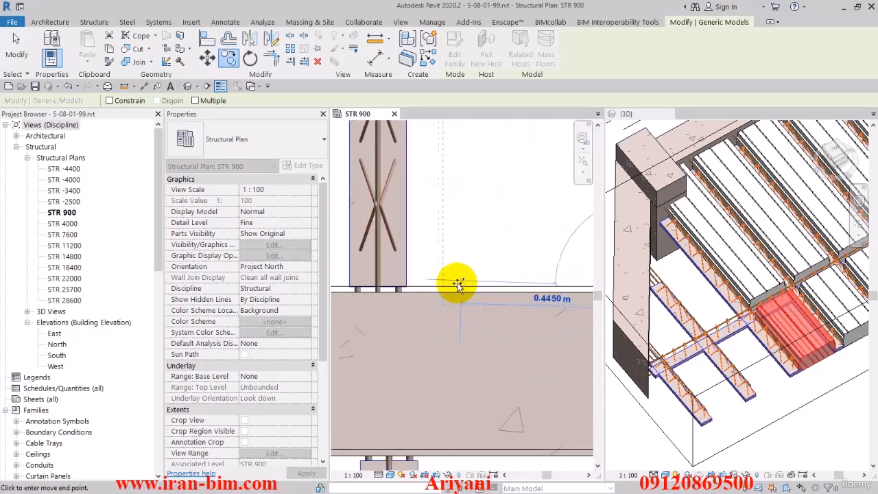
{"action": "left_click", "coordinate": [408, 290]}
{"action": "scroll", "coordinate": [405, 295], "scroll_direction": "down", "scroll_amount": 2}
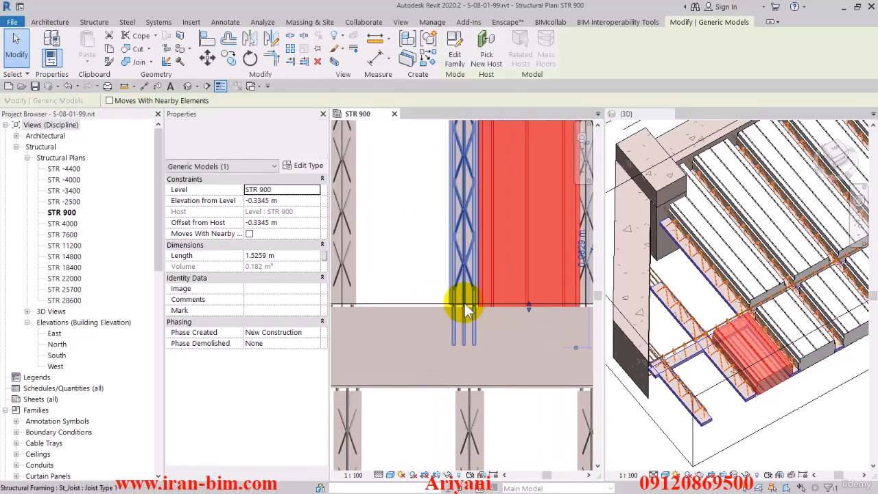
Mirror the copied PolyStairen block about the axis of the adjoining joist to fill the next bay toward beam B-11.
{"action": "left_click", "coordinate": [251, 40]}
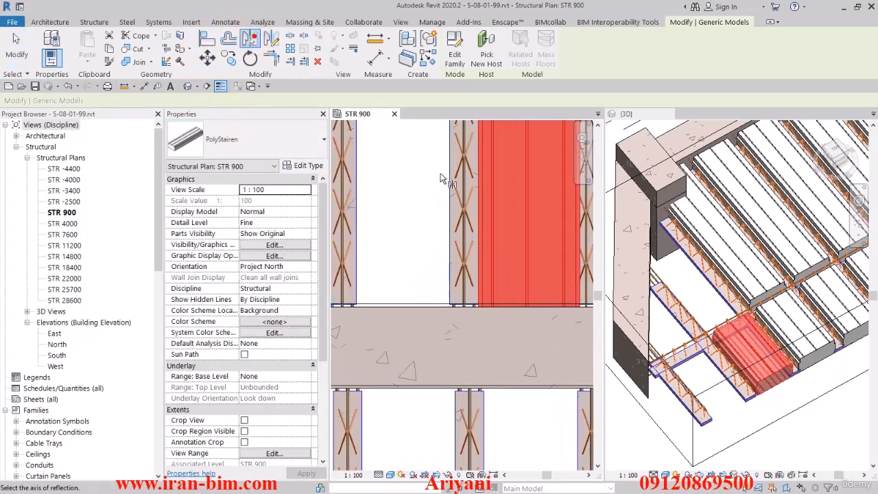
{"action": "left_click", "coordinate": [461, 192]}
{"action": "middle_click_drag", "start_coordinate": [408, 205], "coordinate": [511, 252]}
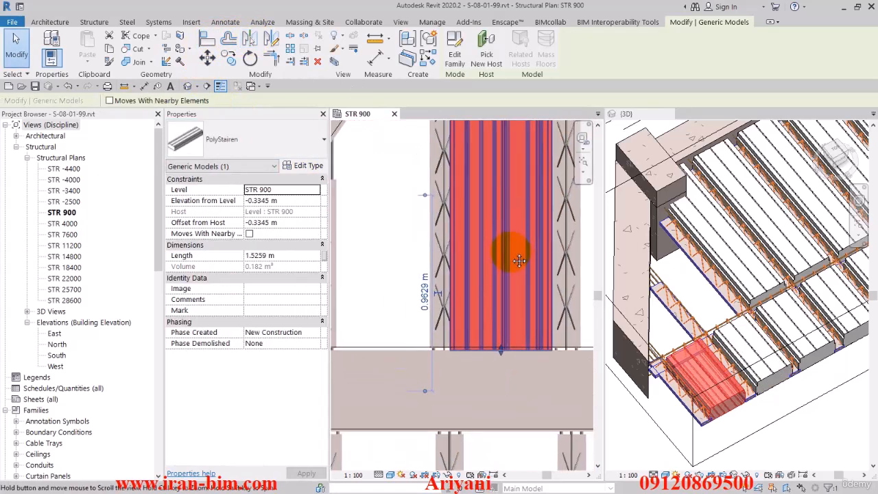
{"action": "scroll", "coordinate": [512, 254], "scroll_direction": "down", "scroll_amount": 2}
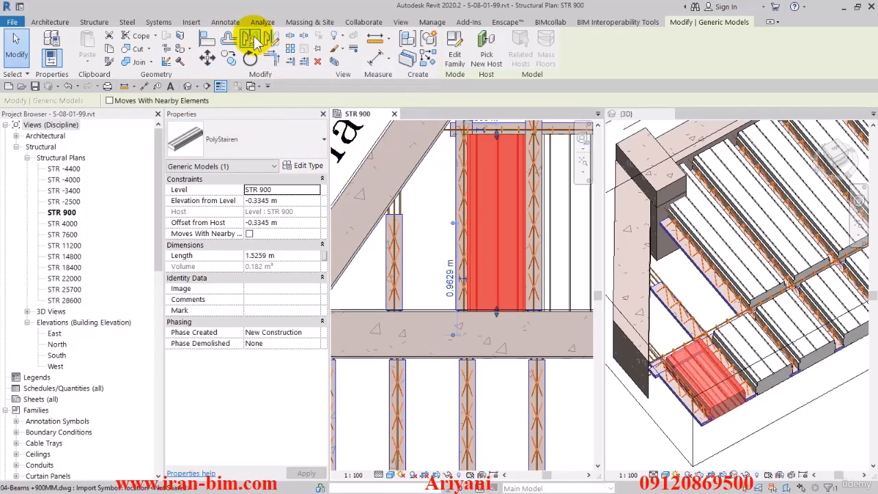
Mirror the newest block about the next joist to fill the bay crossed by diagonal beam B-11.
{"action": "left_click", "coordinate": [250, 38]}
{"action": "left_click", "coordinate": [463, 232]}
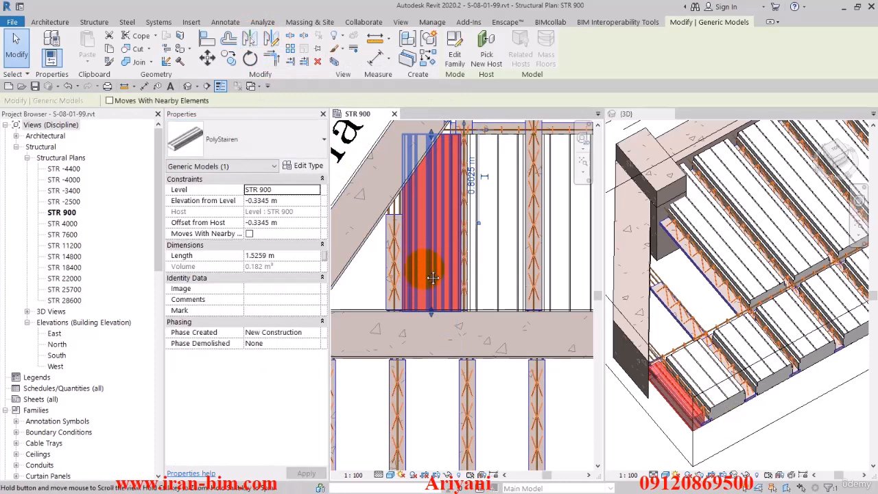
{"action": "middle_click_drag", "start_coordinate": [391, 280], "coordinate": [419, 284]}
{"action": "scroll", "coordinate": [414, 271], "scroll_direction": "down", "scroll_amount": 2}
{"action": "middle_click_drag", "start_coordinate": [469, 264], "coordinate": [416, 301]}
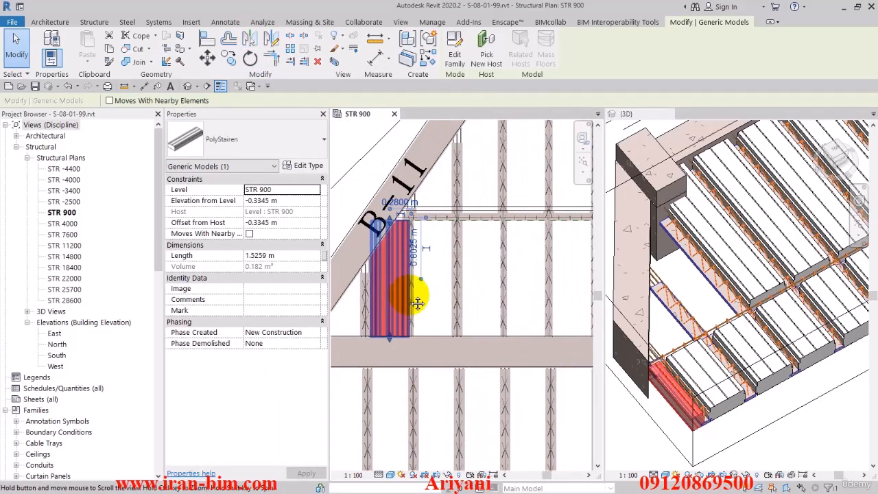
{"action": "middle_click_drag", "start_coordinate": [485, 279], "coordinate": [455, 329]}
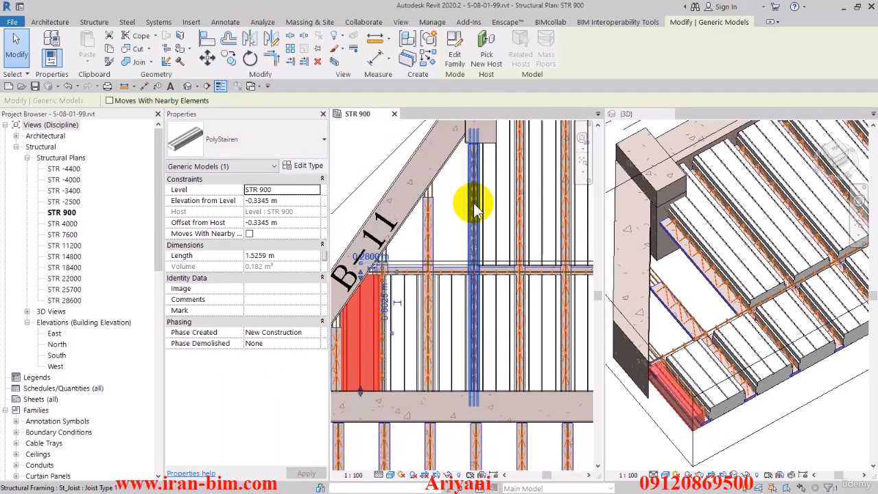
Mirror the 2.0000 m block beside the corner column about the next two joists in turn, filling two bays toward beam B-11.
{"action": "left_click", "coordinate": [458, 314]}
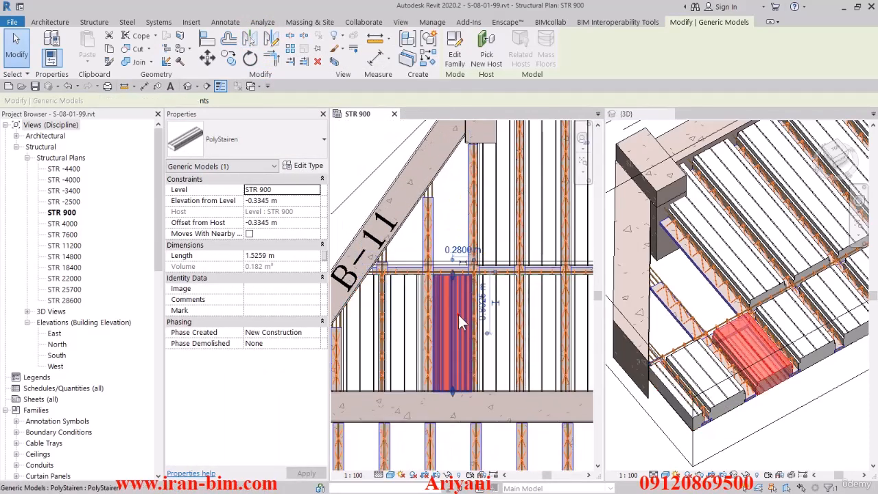
{"action": "left_click", "coordinate": [498, 221]}
{"action": "middle_click_drag", "start_coordinate": [498, 221], "coordinate": [484, 346]}
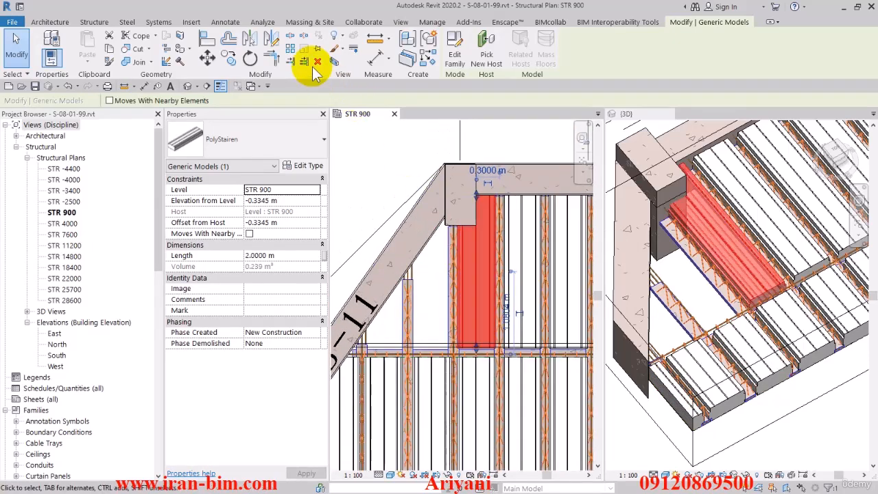
{"action": "left_click", "coordinate": [452, 247]}
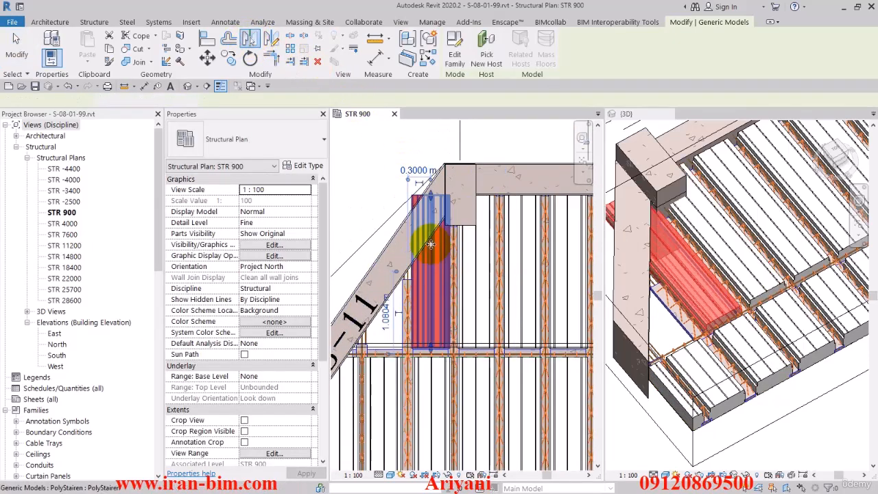
{"action": "left_click", "coordinate": [254, 39]}
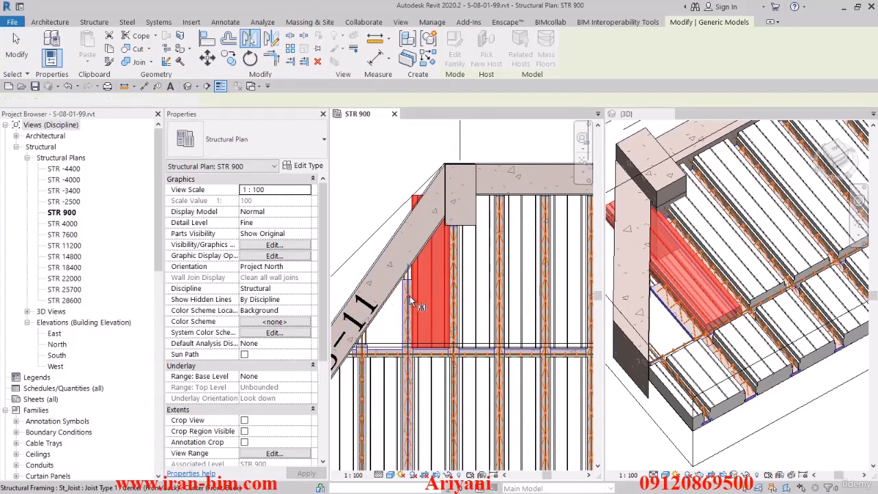
{"action": "left_click", "coordinate": [409, 296]}
{"action": "left_click", "coordinate": [380, 156]}
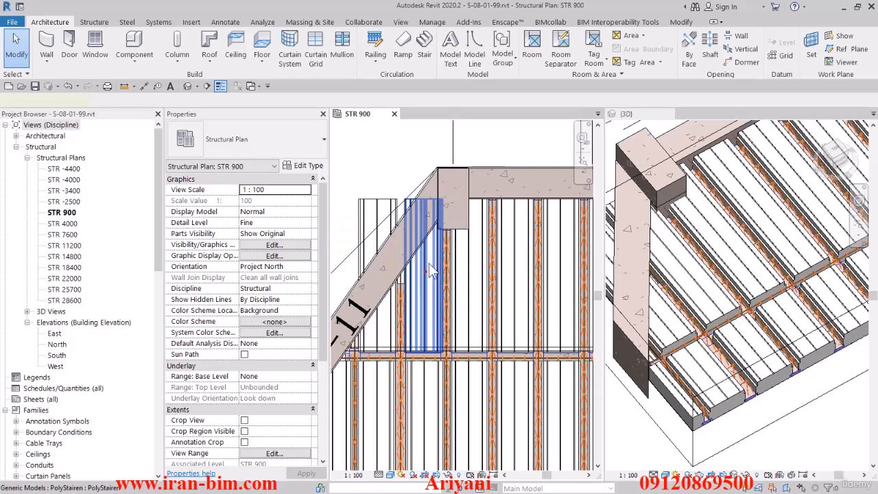
Shorten the two mirrored blocks beyond the transverse joist at beam B-11, making the one beside the column about 1.74 m long.
{"action": "left_click", "coordinate": [419, 224]}
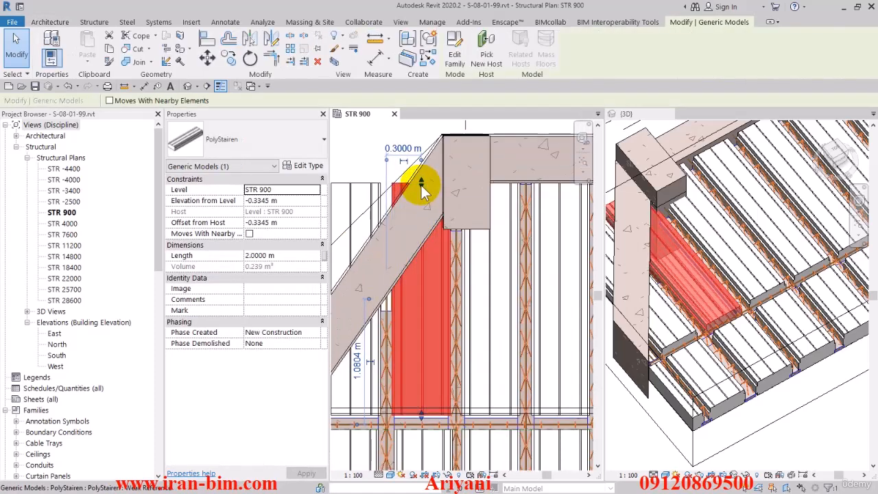
{"action": "left_click_drag", "start_coordinate": [422, 183], "coordinate": [419, 236]}
{"action": "middle_click_drag", "start_coordinate": [400, 267], "coordinate": [494, 218]}
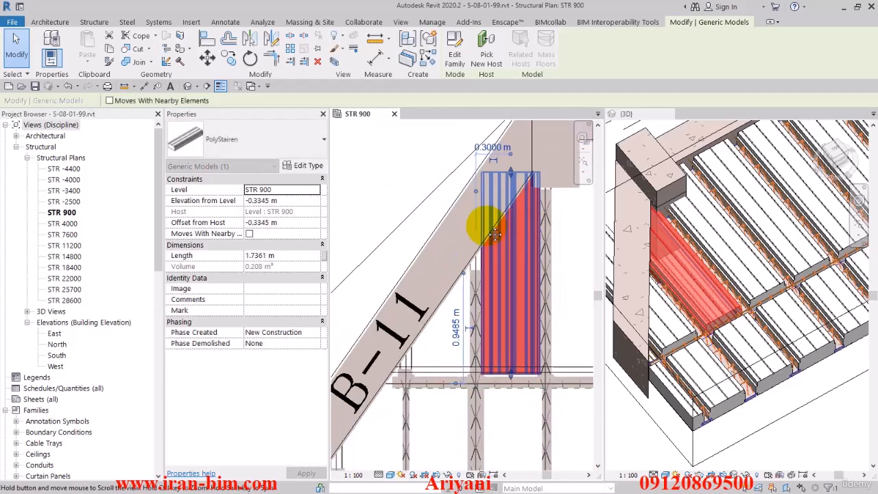
{"action": "left_click", "coordinate": [424, 192]}
{"action": "left_click", "coordinate": [436, 150]}
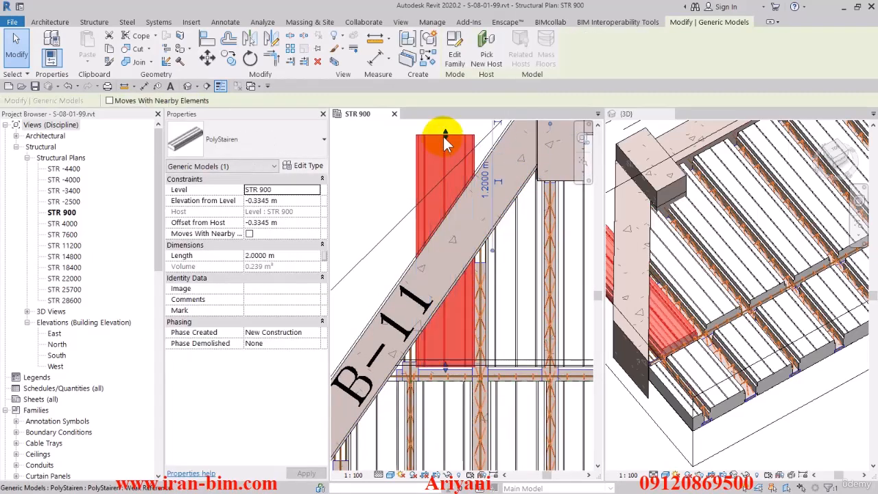
{"action": "left_click_drag", "start_coordinate": [444, 136], "coordinate": [446, 259]}
{"action": "middle_click_drag", "start_coordinate": [403, 387], "coordinate": [438, 287]}
Mirror the B-8 side block at beam B-11 about the short joist into the corner bay and shorten the new block's protruding end.
{"action": "left_click", "coordinate": [429, 341]}
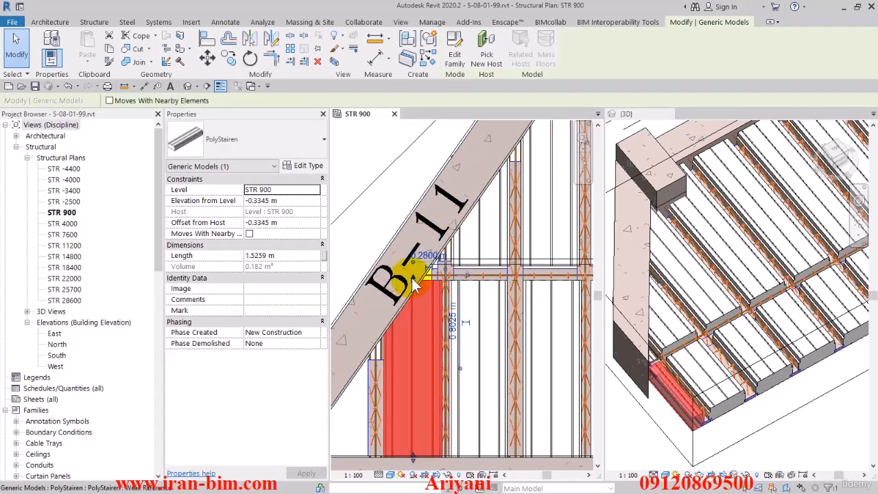
{"action": "middle_click_drag", "start_coordinate": [375, 419], "coordinate": [473, 304]}
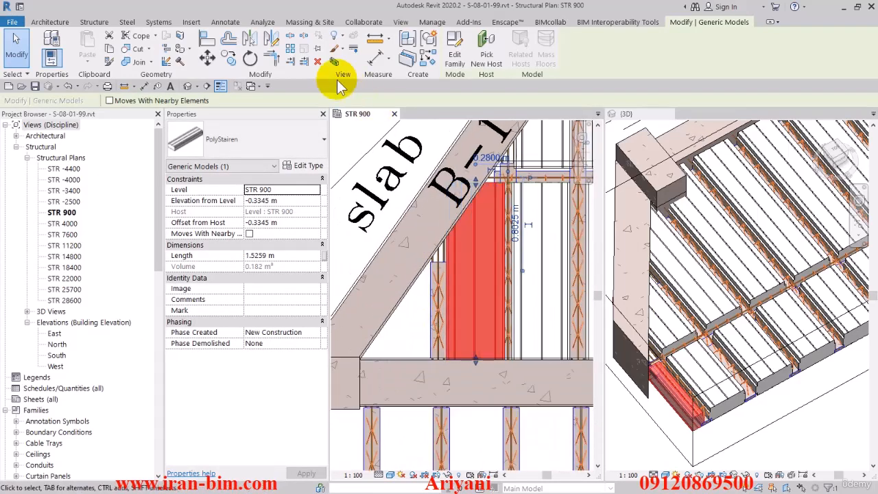
{"action": "left_click", "coordinate": [254, 42]}
{"action": "left_click", "coordinate": [436, 298]}
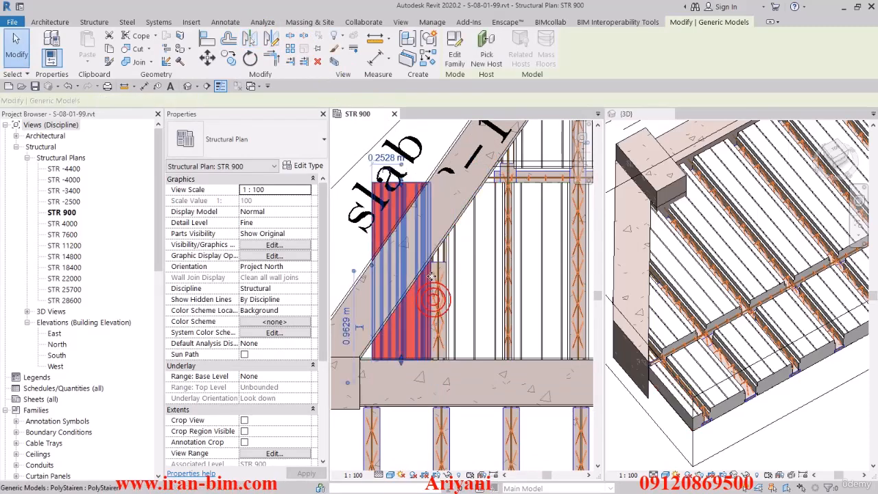
{"action": "scroll", "coordinate": [427, 268], "scroll_direction": "down", "scroll_amount": 1}
{"action": "left_click_drag", "start_coordinate": [409, 205], "coordinate": [412, 265]}
{"action": "left_click", "coordinate": [367, 158]}
In the 3D view, join the geometry of the corner column with the PolyStairen block running into it.
{"action": "scroll", "coordinate": [754, 343], "scroll_direction": "down", "scroll_amount": 5}
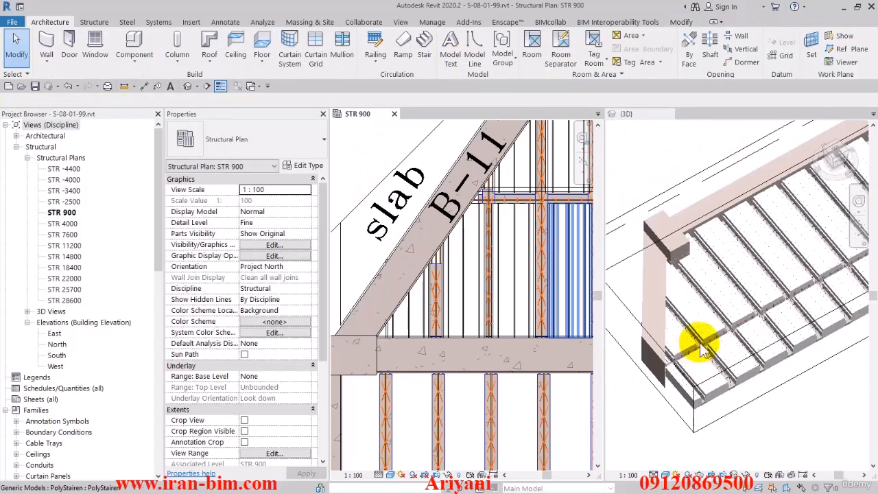
{"action": "middle_click_drag", "start_coordinate": [723, 407], "coordinate": [694, 312], "text": "shift"}
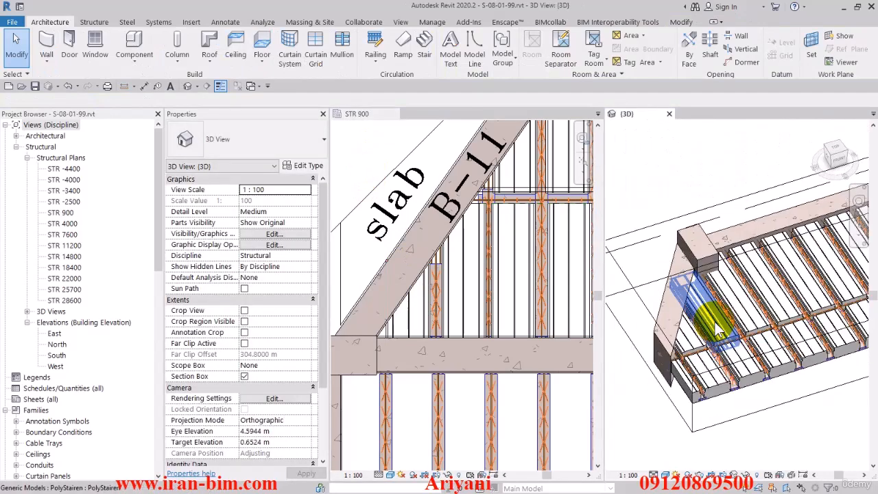
{"action": "left_click", "coordinate": [681, 22]}
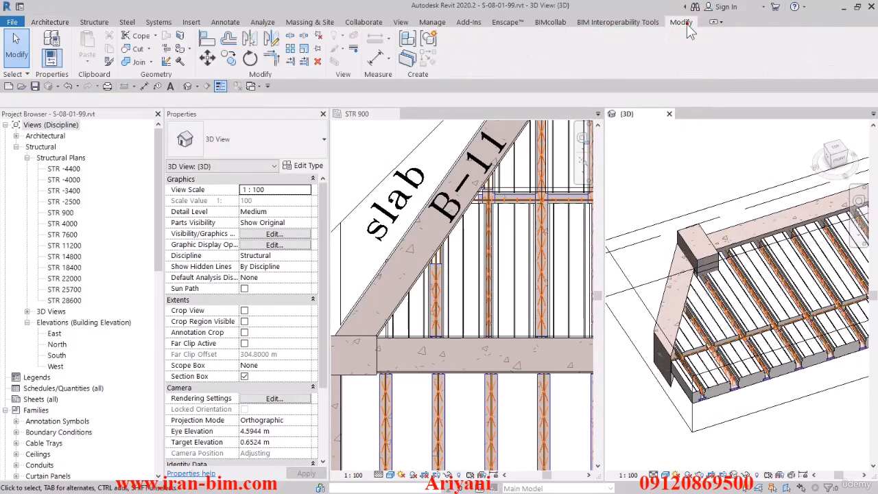
{"action": "left_click", "coordinate": [134, 64]}
{"action": "scroll", "coordinate": [647, 286], "scroll_direction": "up", "scroll_amount": 3}
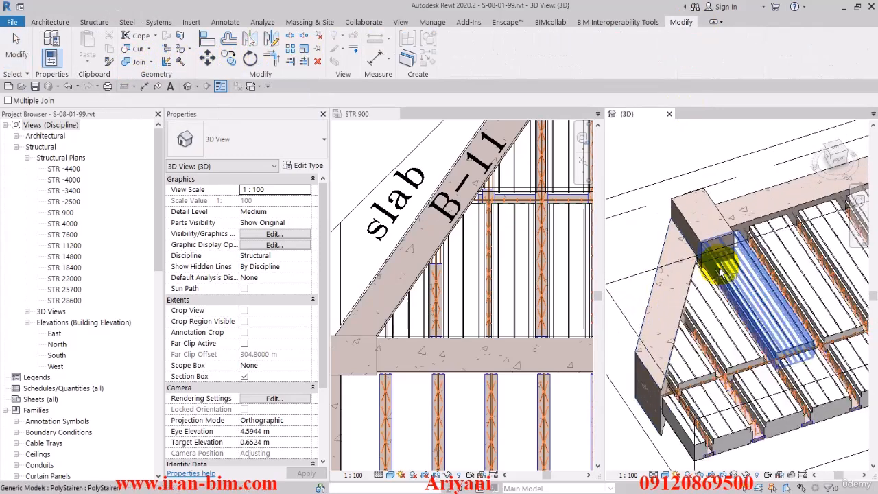
{"action": "scroll", "coordinate": [726, 261], "scroll_direction": "up", "scroll_amount": 2}
{"action": "scroll", "coordinate": [731, 259], "scroll_direction": "up", "scroll_amount": 3}
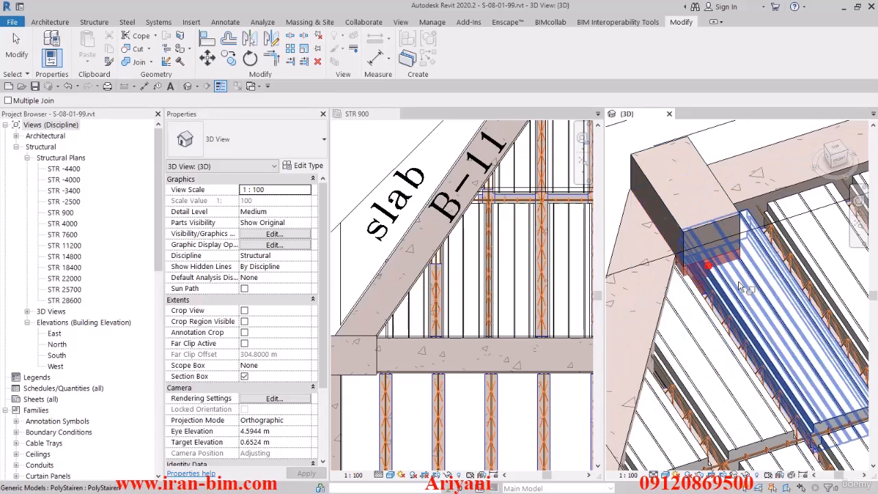
Join diagonal beam B-11 in 3D with the adjacent PolyStairen blocks on the column side of the transverse joist.
{"action": "left_click", "coordinate": [645, 264]}
{"action": "scroll", "coordinate": [748, 367], "scroll_direction": "up", "scroll_amount": 2}
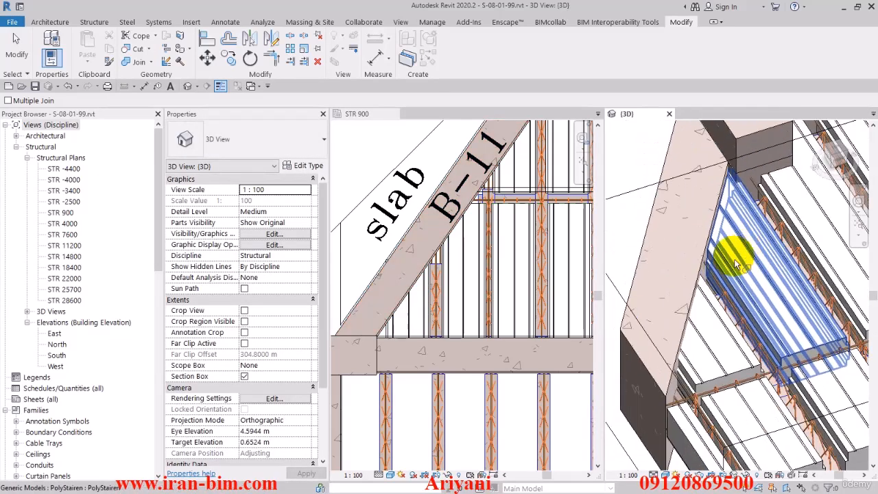
{"action": "left_click", "coordinate": [706, 324]}
{"action": "scroll", "coordinate": [707, 318], "scroll_direction": "down", "scroll_amount": 2}
{"action": "middle_click_drag", "start_coordinate": [708, 318], "coordinate": [699, 232]}
{"action": "key", "text": "Escape"}
In the STR 900 plan, join beam B-11 with the triangular corner block and the neighbouring block on the B-8 side.
{"action": "left_click", "coordinate": [356, 240]}
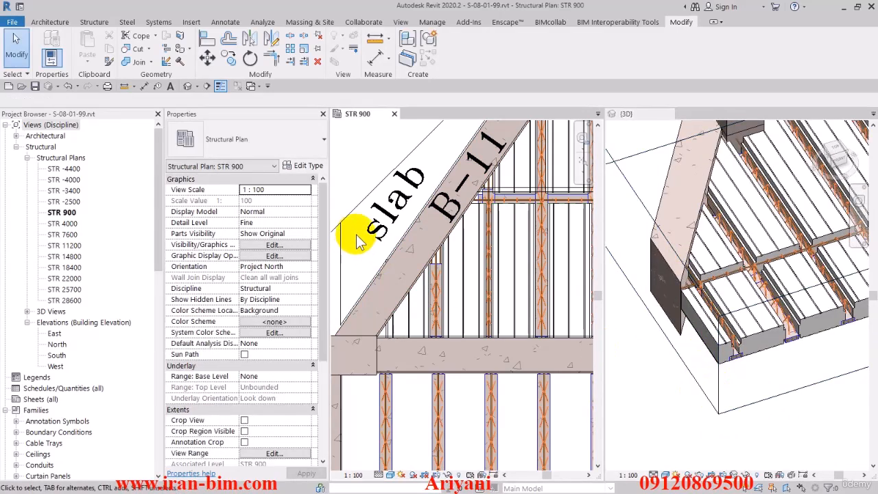
{"action": "left_click", "coordinate": [137, 63]}
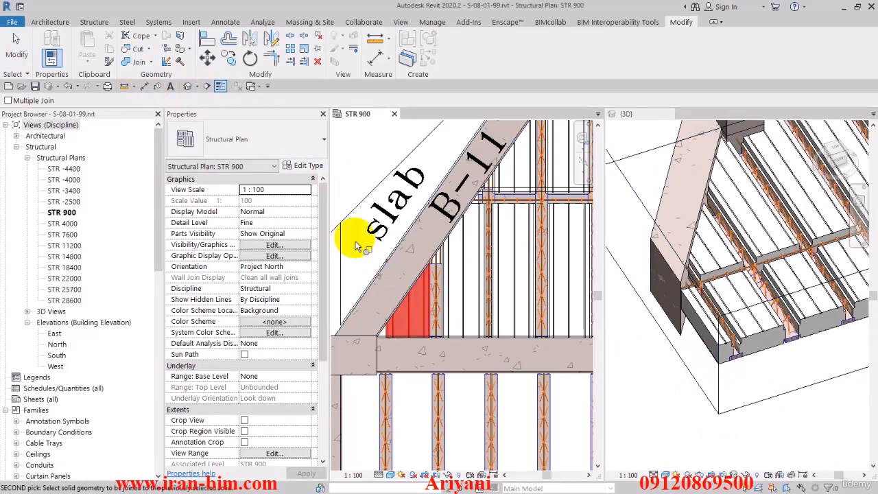
{"action": "left_click", "coordinate": [379, 284]}
{"action": "left_click", "coordinate": [406, 306]}
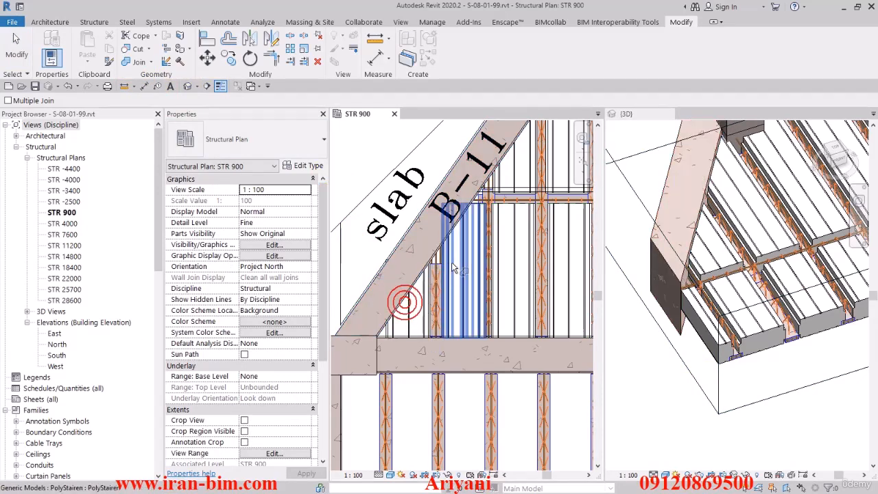
{"action": "left_click", "coordinate": [426, 231]}
{"action": "left_click", "coordinate": [436, 247]}
{"action": "middle_click_drag", "start_coordinate": [482, 162], "coordinate": [416, 313]}
{"action": "scroll", "coordinate": [456, 226], "scroll_direction": "down", "scroll_amount": 2}
{"action": "scroll", "coordinate": [470, 221], "scroll_direction": "up", "scroll_amount": 2}
{"action": "left_click", "coordinate": [473, 274]}
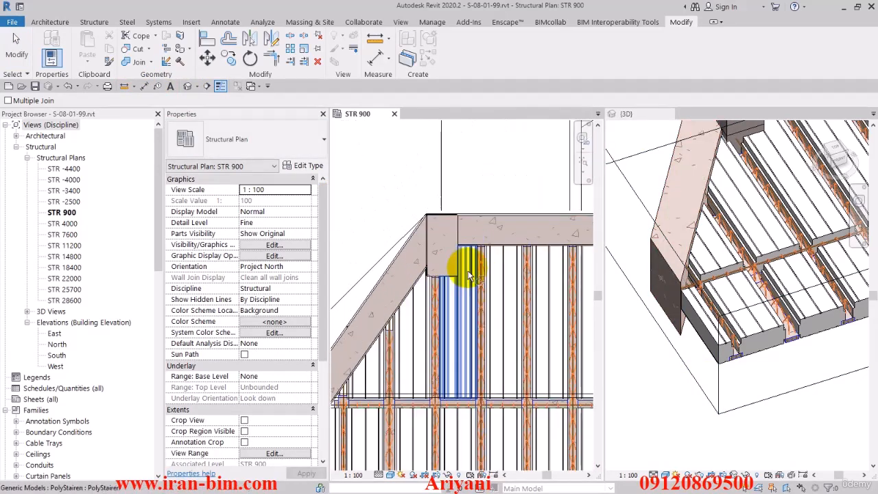
{"action": "left_click", "coordinate": [18, 48]}
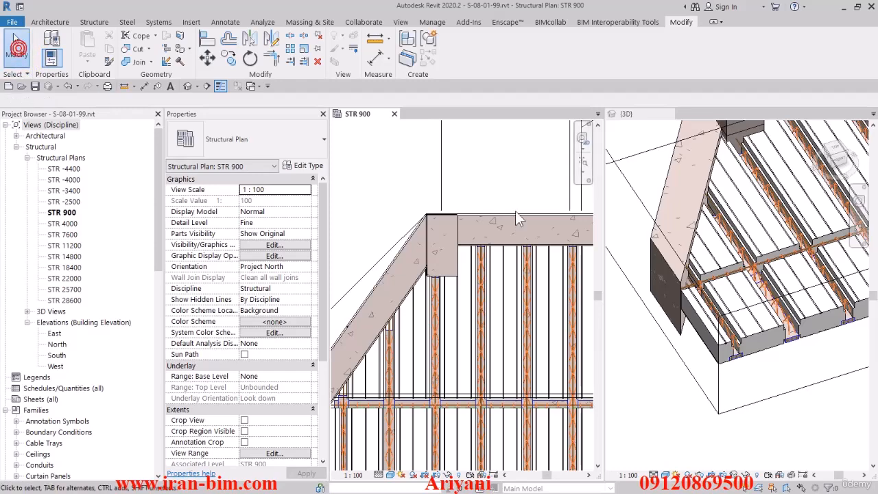
Inspect the filled joist floor and the joined blocks around beam B-11 and the corner column in the 3D view.
{"action": "scroll", "coordinate": [531, 214], "scroll_direction": "down", "scroll_amount": 1}
{"action": "scroll", "coordinate": [675, 248], "scroll_direction": "down", "scroll_amount": 3}
{"action": "scroll", "coordinate": [707, 289], "scroll_direction": "up", "scroll_amount": 2}
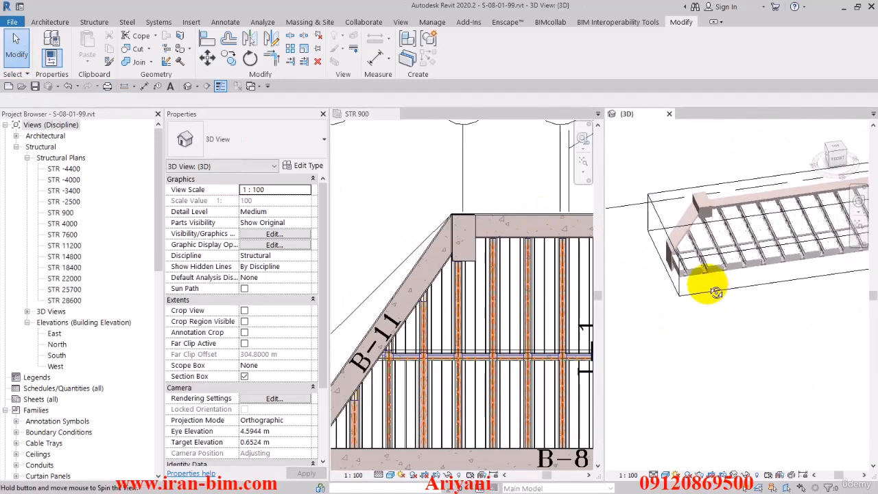
{"action": "middle_click_drag", "start_coordinate": [702, 234], "coordinate": [746, 367], "text": "shift"}
{"action": "left_click", "coordinate": [694, 255]}
{"action": "left_click", "coordinate": [746, 367]}
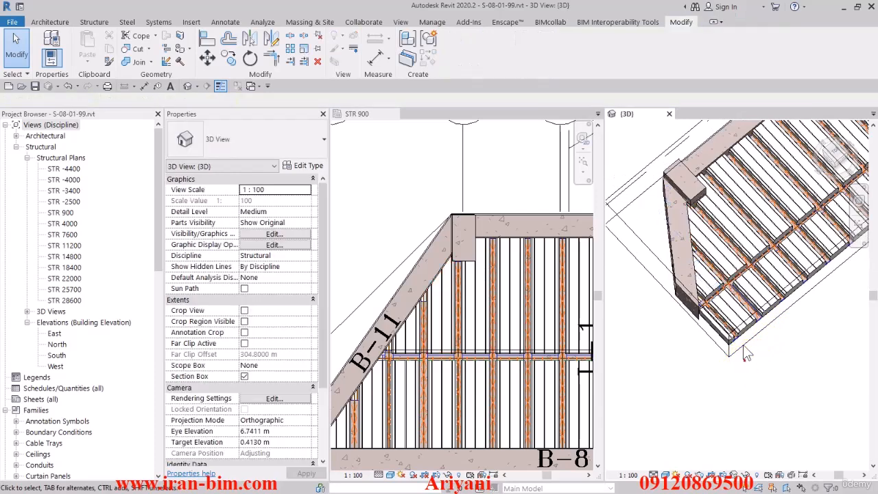
Start a structural floor in the STR 900 plan using the Generic 300mm floor type.
{"action": "scroll", "coordinate": [701, 378], "scroll_direction": "down", "scroll_amount": 3}
{"action": "scroll", "coordinate": [442, 219], "scroll_direction": "down", "scroll_amount": 2}
{"action": "scroll", "coordinate": [442, 220], "scroll_direction": "down", "scroll_amount": 2}
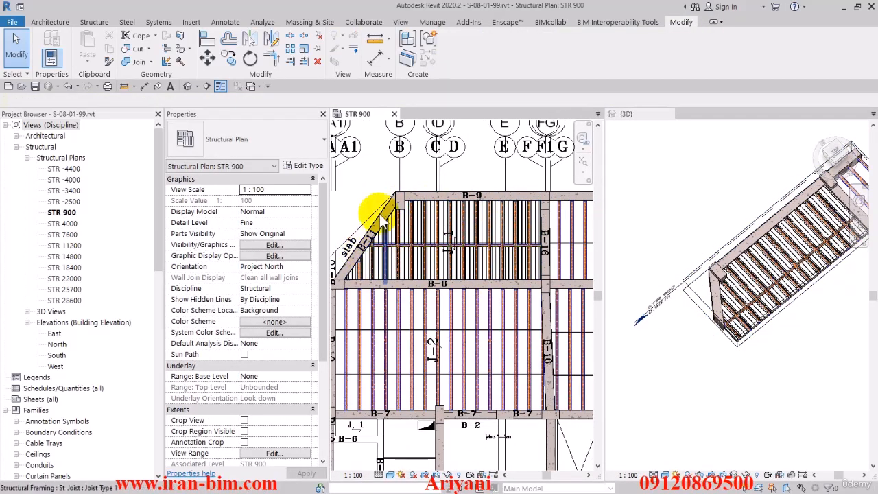
{"action": "left_click", "coordinate": [49, 22]}
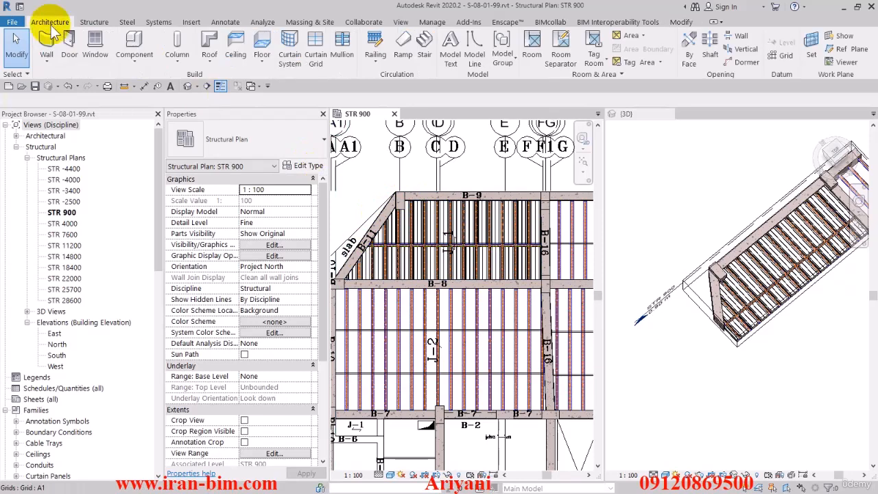
{"action": "left_click", "coordinate": [93, 23]}
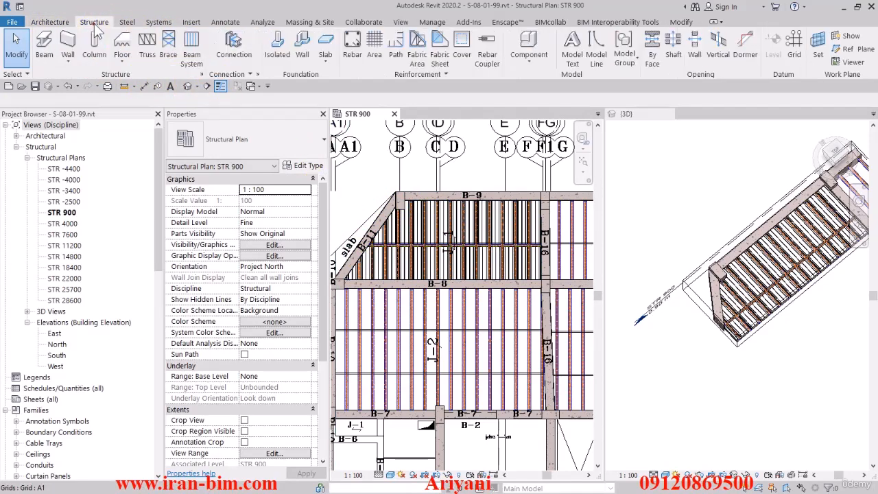
{"action": "left_click", "coordinate": [125, 62]}
{"action": "left_click", "coordinate": [147, 79]}
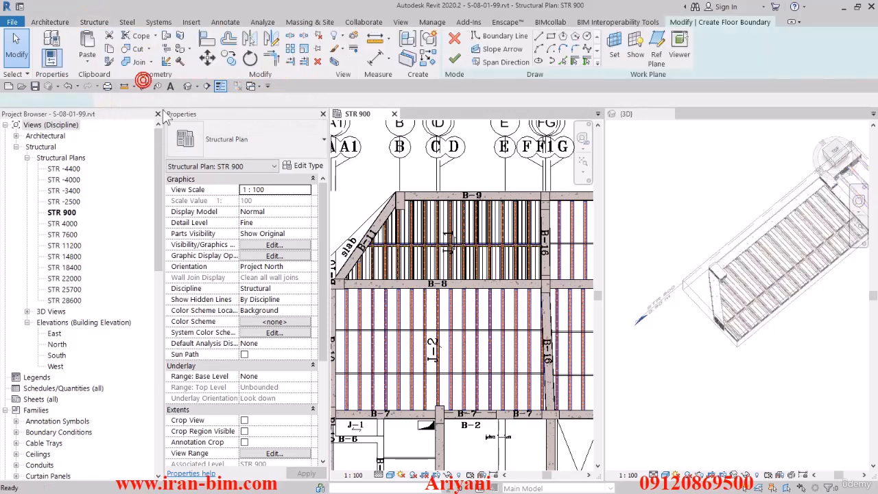
{"action": "left_click", "coordinate": [240, 141]}
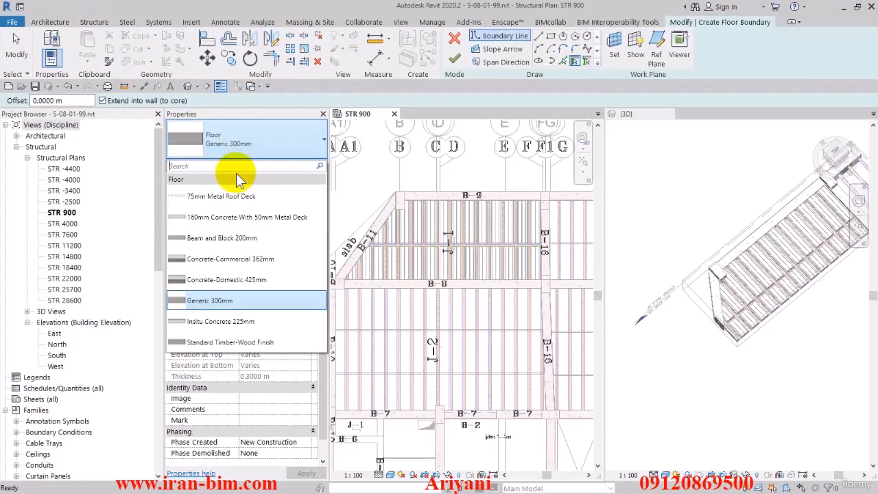
{"action": "left_click", "coordinate": [199, 300]}
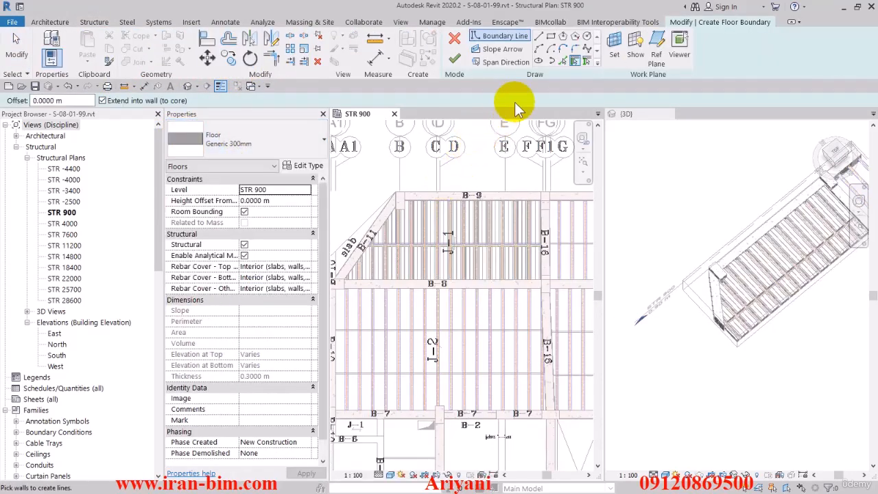
Create the floor boundary lines by picking supporting beams B-9, B-11, B-8 and B-16 around the filled J-1 bay.
{"action": "scroll", "coordinate": [503, 174], "scroll_direction": "up", "scroll_amount": 3}
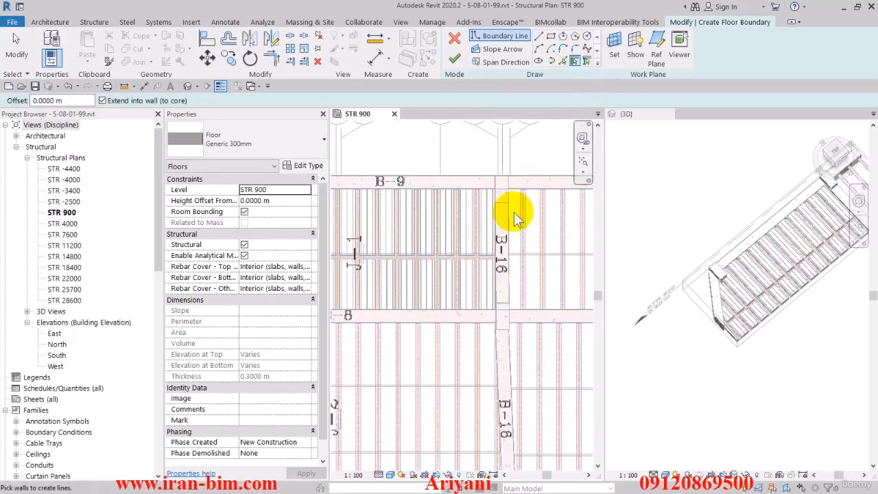
{"action": "left_click", "coordinate": [573, 60]}
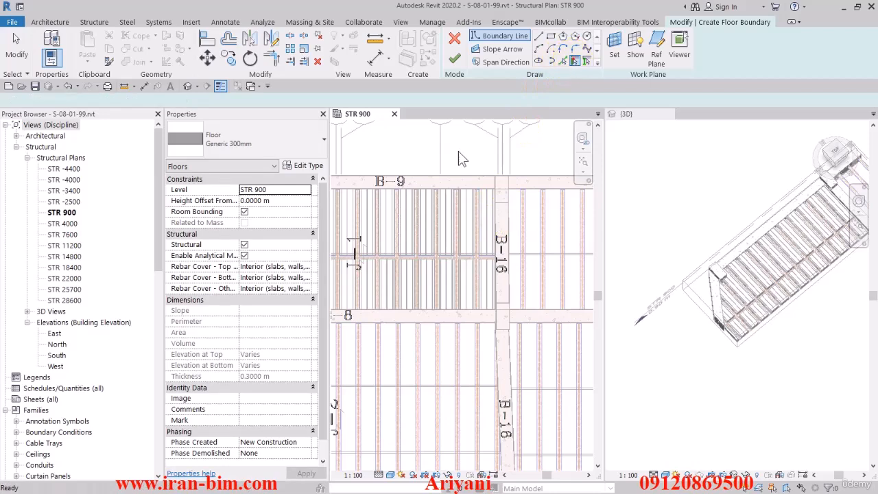
{"action": "middle_click_drag", "start_coordinate": [378, 185], "coordinate": [466, 178]}
{"action": "middle_click_drag", "start_coordinate": [347, 212], "coordinate": [429, 194]}
{"action": "scroll", "coordinate": [397, 199], "scroll_direction": "down", "scroll_amount": 1}
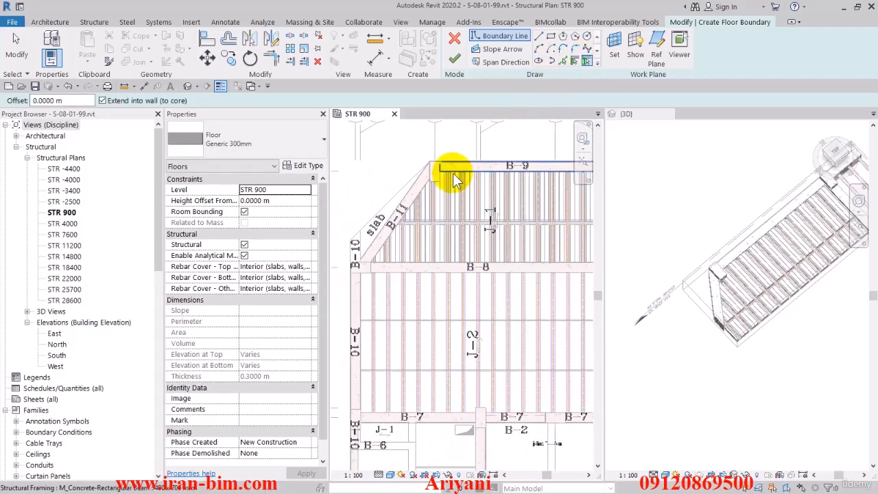
{"action": "left_click", "coordinate": [406, 261]}
{"action": "middle_click_drag", "start_coordinate": [497, 257], "coordinate": [437, 255]}
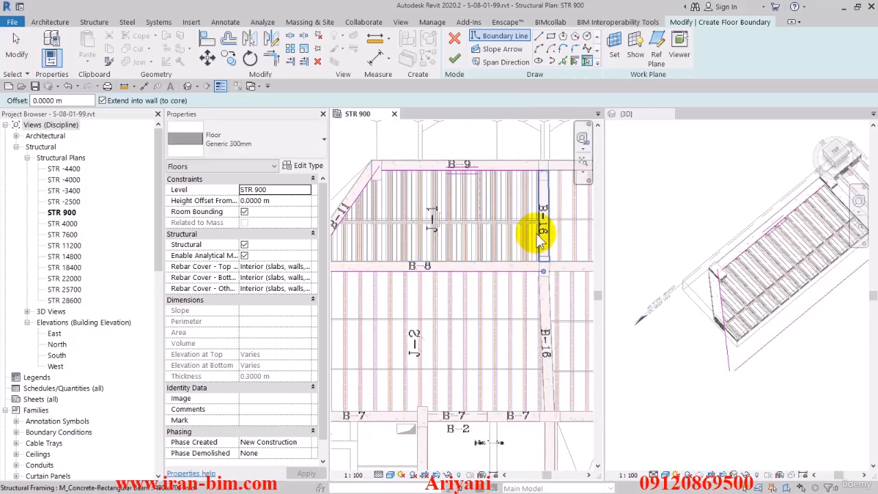
{"action": "key", "text": "Escape"}
{"action": "key", "text": "Escape"}
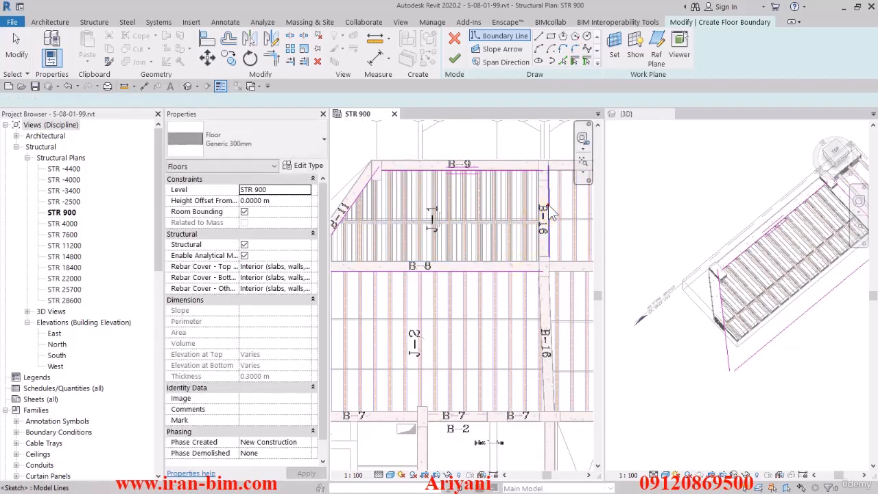
Align the floor boundary lines at beams B-16 and B-8 with the beam faces on the J-1 bay side.
{"action": "left_click", "coordinate": [548, 205]}
{"action": "scroll", "coordinate": [545, 195], "scroll_direction": "up", "scroll_amount": 2}
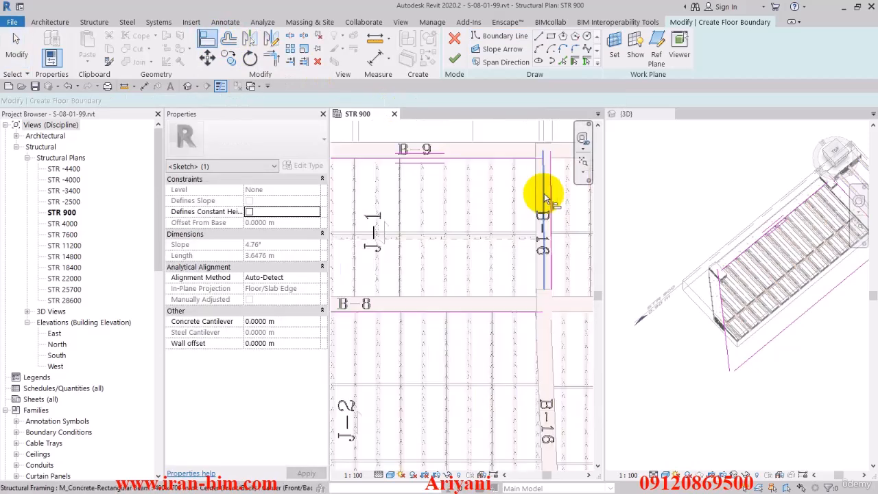
{"action": "left_click", "coordinate": [534, 197]}
{"action": "left_click", "coordinate": [550, 192]}
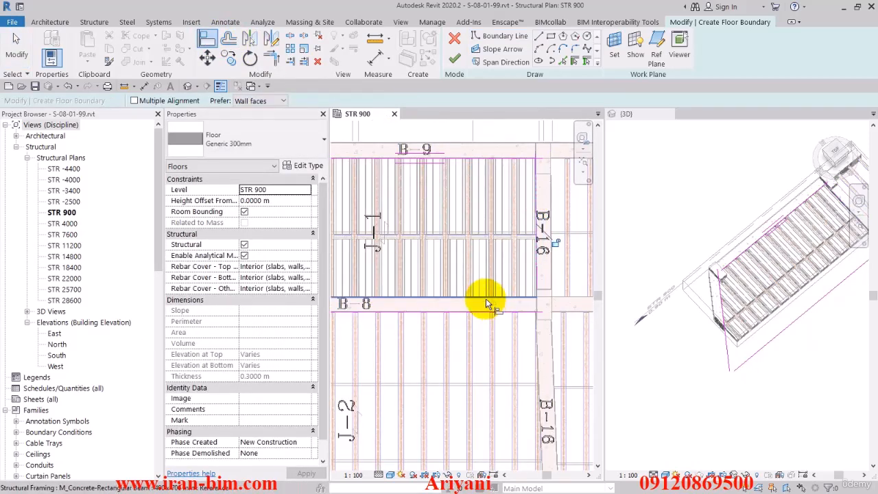
{"action": "left_click", "coordinate": [485, 299]}
{"action": "left_click", "coordinate": [486, 312]}
Trim the floor boundary lines along beams B-8 and B-11 to a corner.
{"action": "middle_click_drag", "start_coordinate": [375, 316], "coordinate": [493, 299]}
{"action": "middle_click_drag", "start_coordinate": [364, 288], "coordinate": [421, 300]}
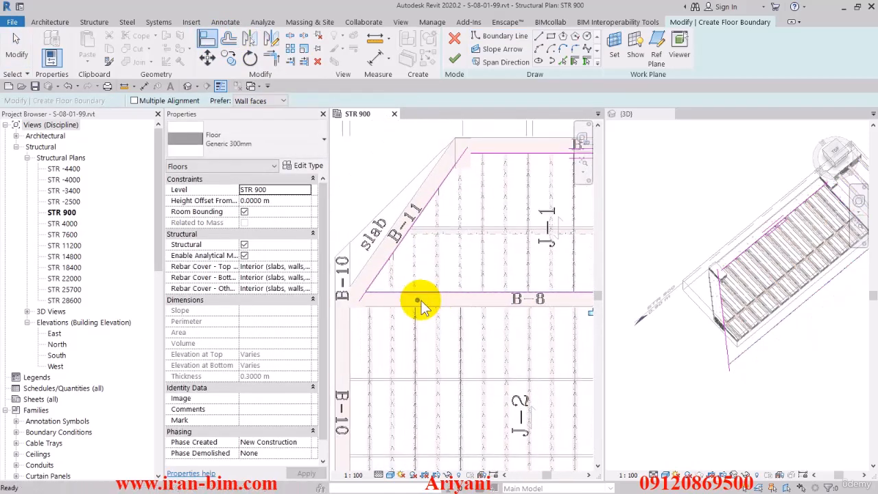
{"action": "key", "text": "t"}
{"action": "key", "text": "r"}
{"action": "left_click", "coordinate": [382, 292]}
{"action": "left_click", "coordinate": [374, 279]}
{"action": "scroll", "coordinate": [418, 257], "scroll_direction": "down", "scroll_amount": 1}
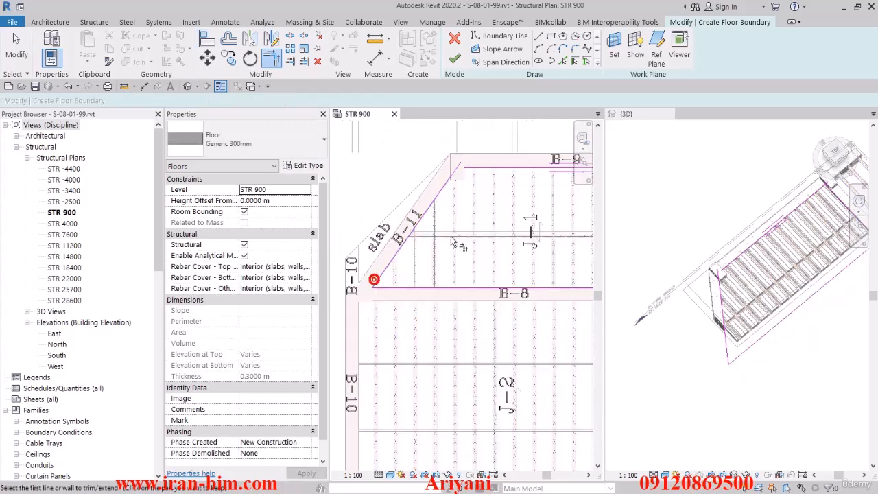
Trim the remaining floor boundary corners at beams B-11, B-9, B-16 and B-8 to close the loop.
{"action": "left_click", "coordinate": [447, 184]}
{"action": "scroll", "coordinate": [494, 206], "scroll_direction": "down", "scroll_amount": 2}
{"action": "middle_click_drag", "start_coordinate": [557, 214], "coordinate": [431, 219]}
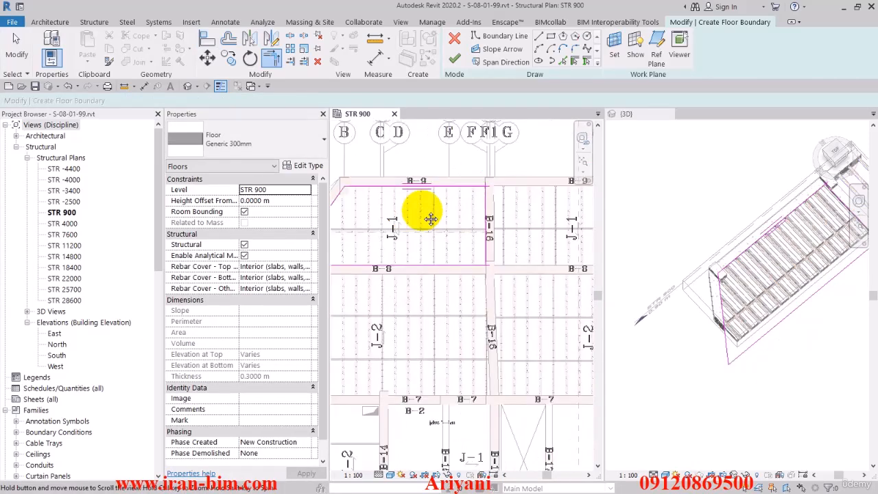
{"action": "left_click", "coordinate": [487, 198]}
{"action": "left_click", "coordinate": [464, 270]}
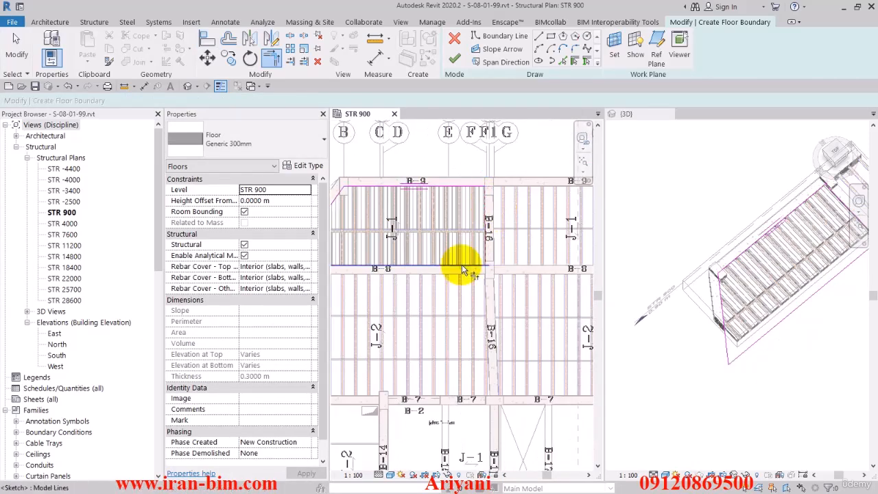
{"action": "scroll", "coordinate": [471, 231], "scroll_direction": "up", "scroll_amount": 4}
{"action": "key", "text": "Escape"}
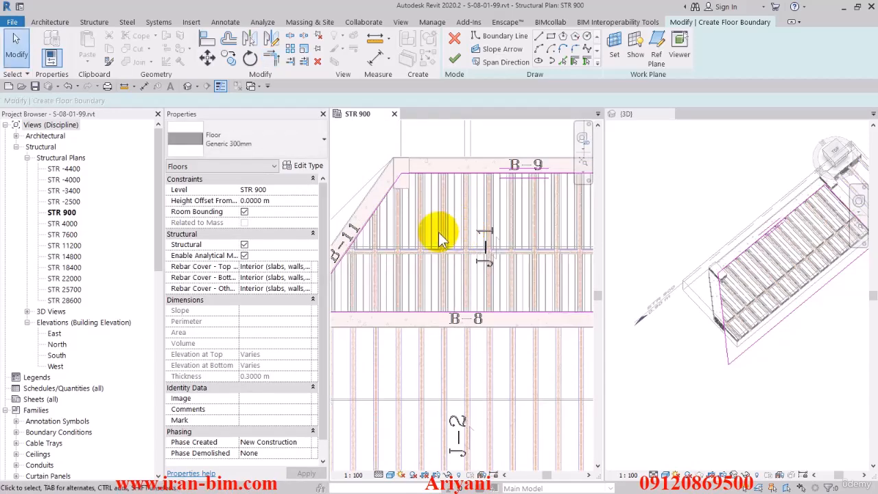
Finish the floor boundary sketch and examine the new slab over the joists and blocks in the 3D view.
{"action": "scroll", "coordinate": [461, 244], "scroll_direction": "down", "scroll_amount": 3}
{"action": "scroll", "coordinate": [469, 235], "scroll_direction": "up", "scroll_amount": 3}
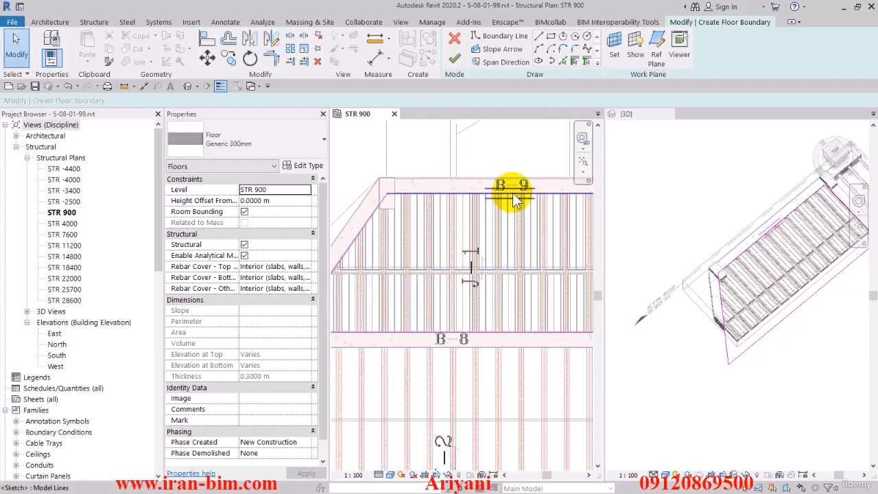
{"action": "scroll", "coordinate": [488, 263], "scroll_direction": "down", "scroll_amount": 3}
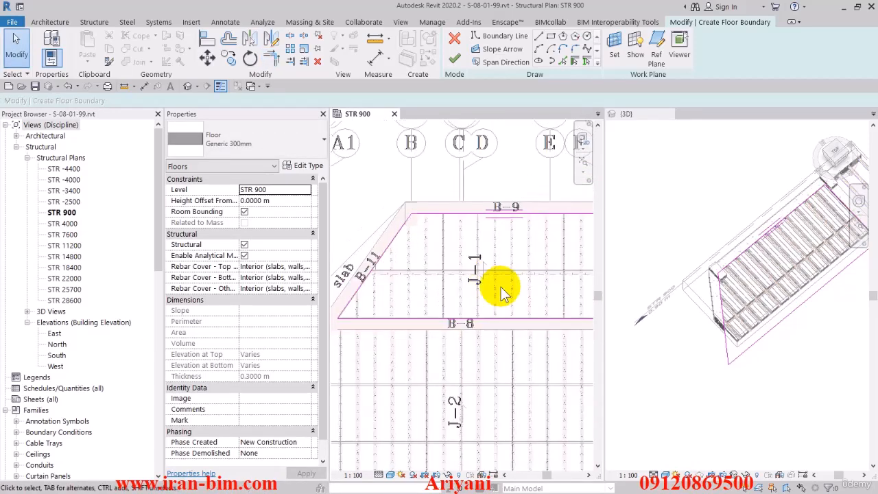
{"action": "left_click", "coordinate": [454, 60]}
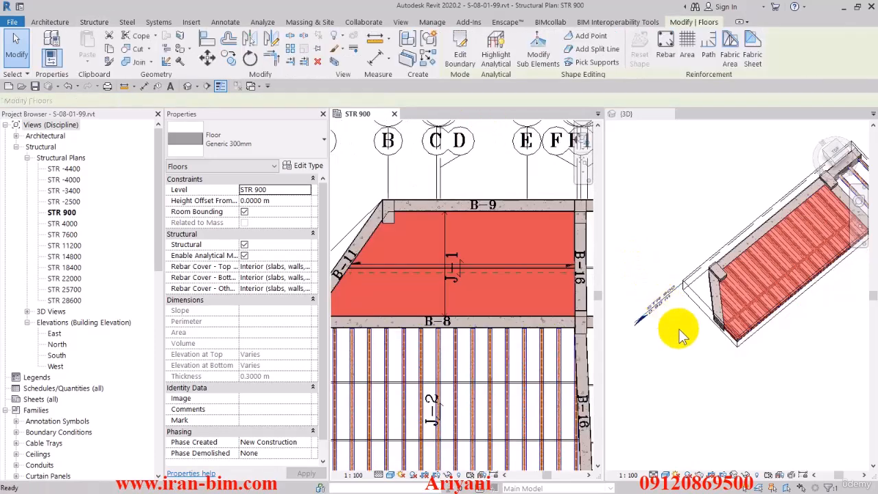
{"action": "middle_click_drag", "start_coordinate": [739, 387], "coordinate": [728, 305], "text": "shift"}
{"action": "left_click", "coordinate": [736, 333]}
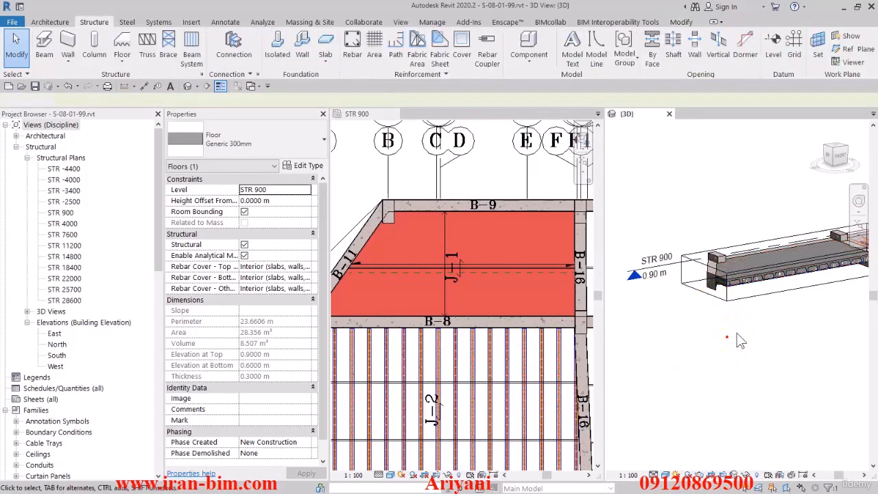
{"action": "scroll", "coordinate": [743, 302], "scroll_direction": "up", "scroll_amount": 4}
{"action": "scroll", "coordinate": [742, 302], "scroll_direction": "up", "scroll_amount": 2}
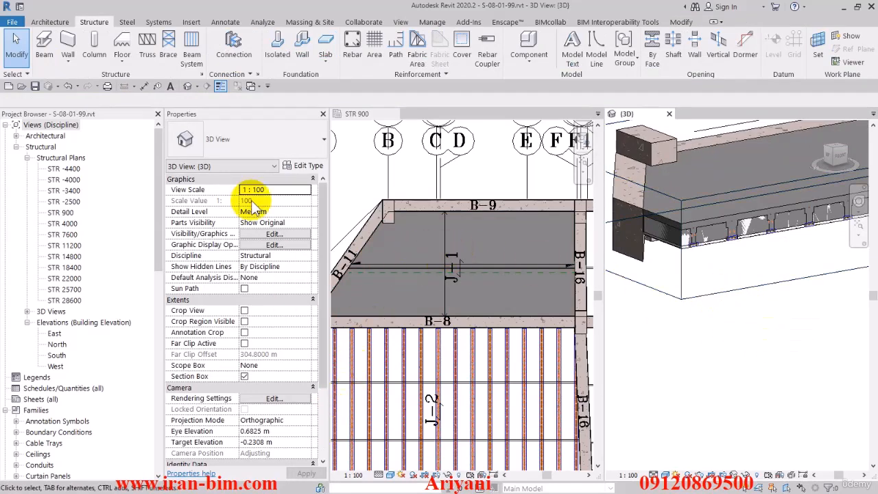
Set the STR 900 plan's visual style to Wireframe.
{"action": "left_click", "coordinate": [403, 173]}
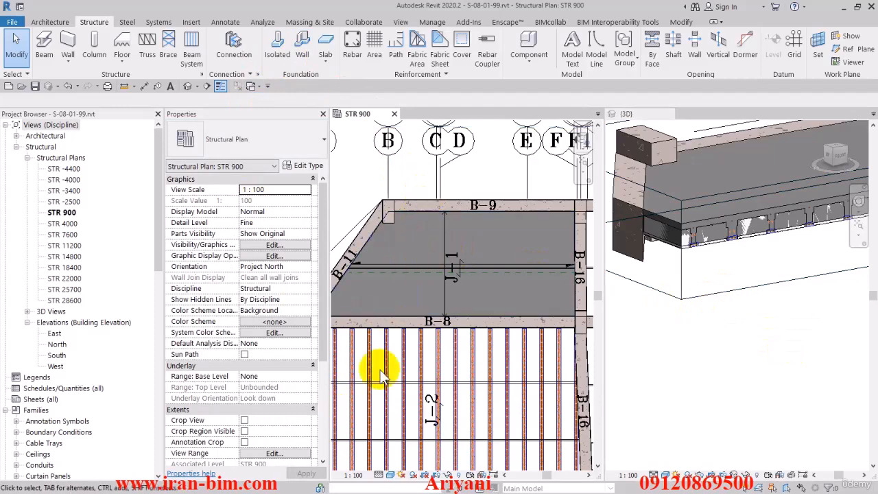
{"action": "left_click", "coordinate": [389, 475]}
{"action": "left_click", "coordinate": [412, 402]}
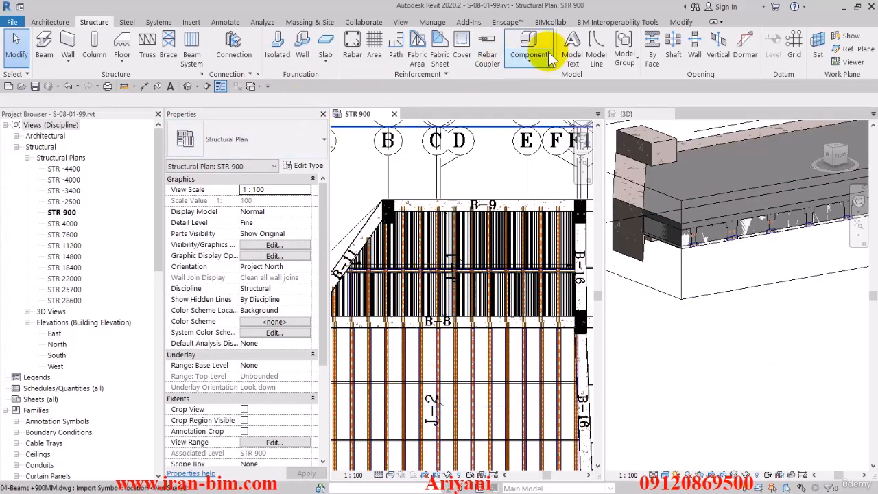
Set up a Join Geometry operation on the new floor slab with Multiple Join enabled.
{"action": "left_click", "coordinate": [681, 23]}
{"action": "left_click", "coordinate": [141, 62]}
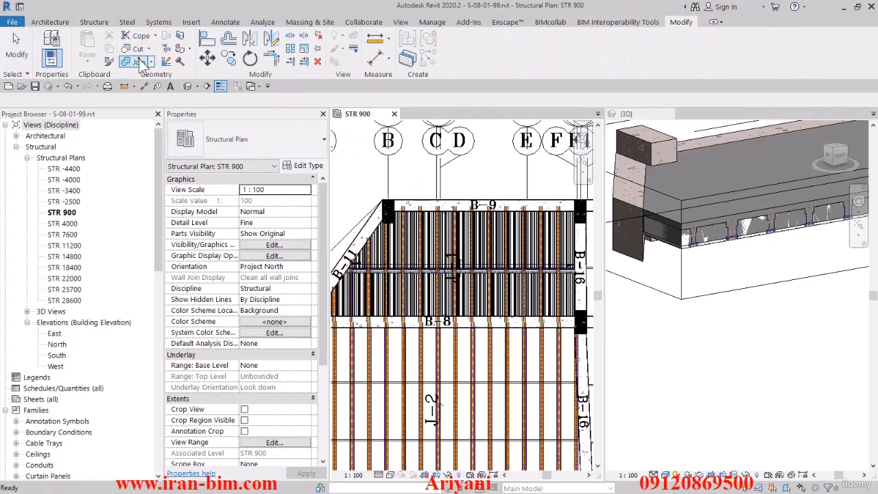
{"action": "left_click", "coordinate": [671, 233]}
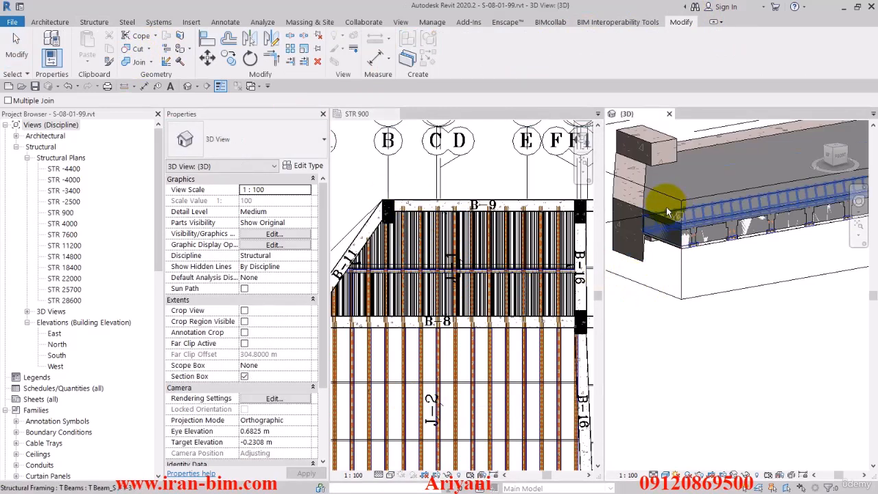
{"action": "left_click", "coordinate": [677, 184]}
{"action": "left_click", "coordinate": [407, 251]}
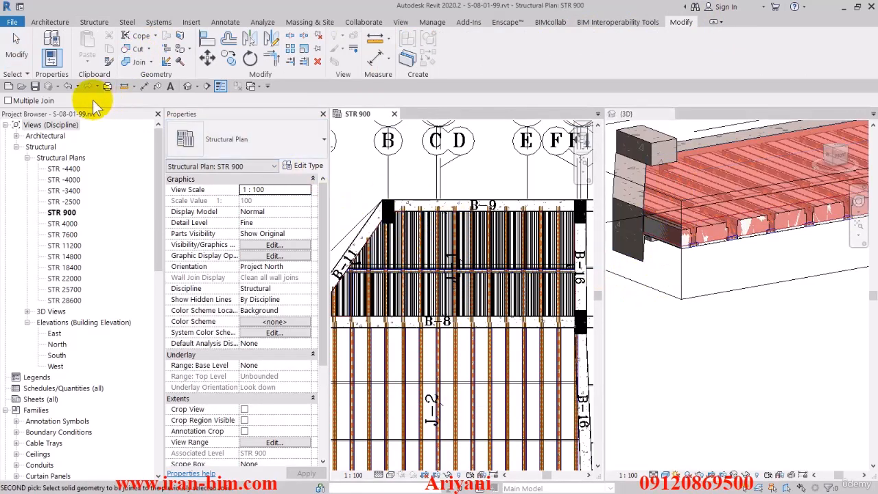
{"action": "left_click", "coordinate": [806, 182]}
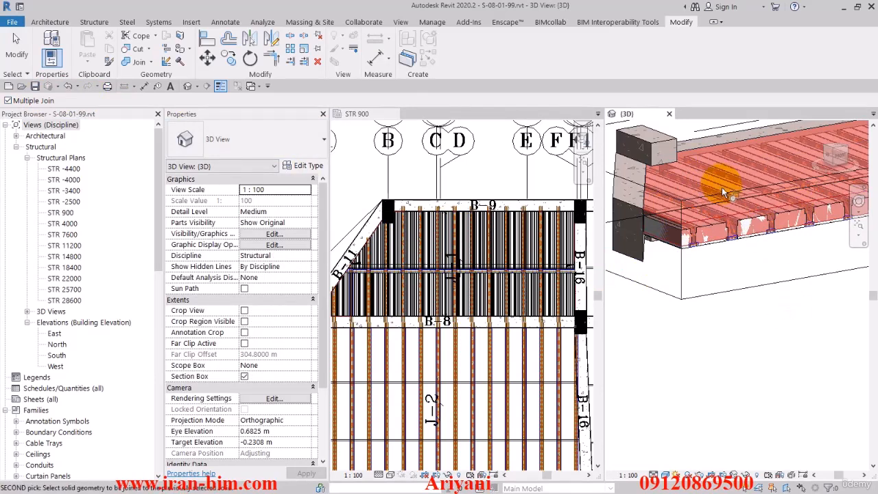
{"action": "middle_click_drag", "start_coordinate": [750, 315], "coordinate": [724, 290], "text": "shift"}
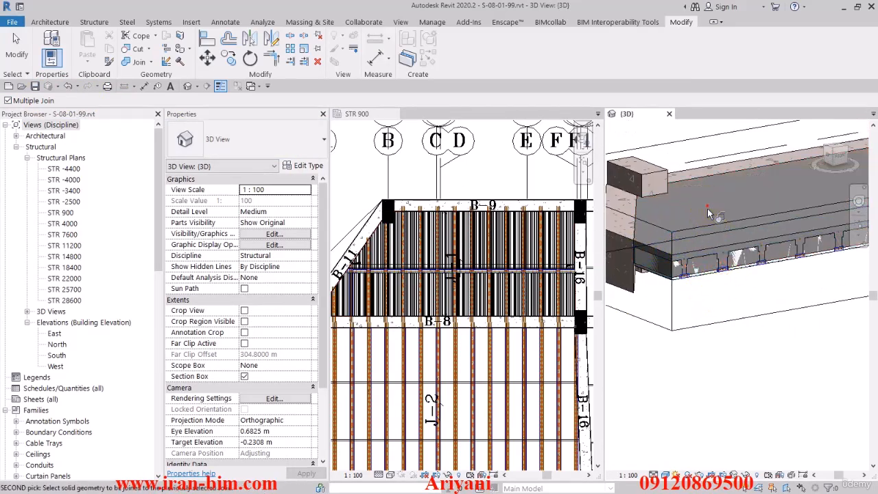
{"action": "left_click", "coordinate": [707, 231]}
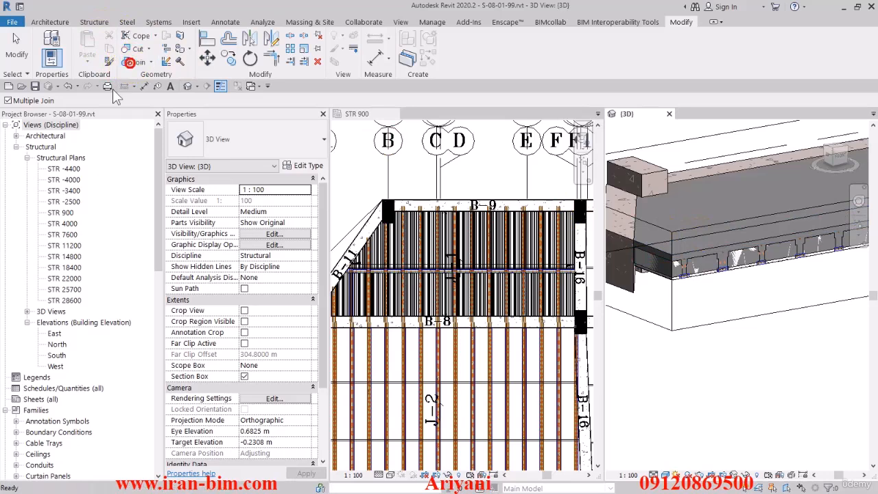
Join the floor slab with PolyStairen blocks near beam B-11 and beside beam B-16, picking the blocks in the STR 900 plan.
{"action": "left_click", "coordinate": [715, 207]}
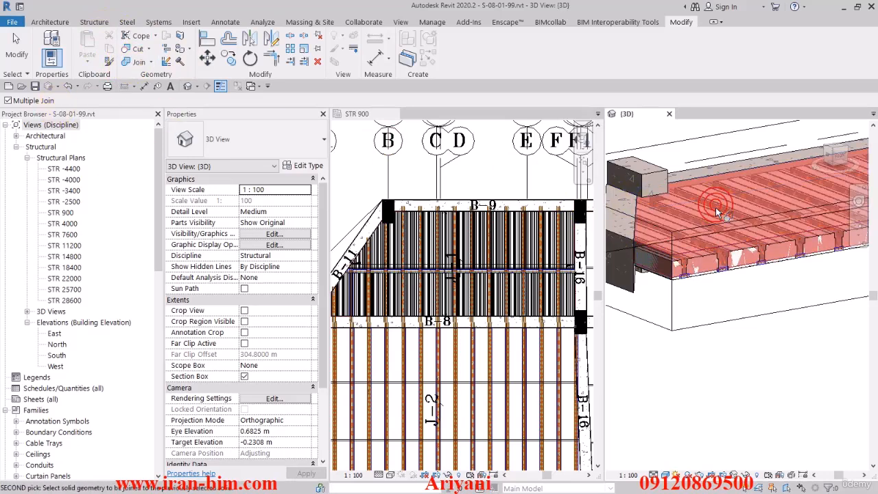
{"action": "left_click", "coordinate": [385, 257]}
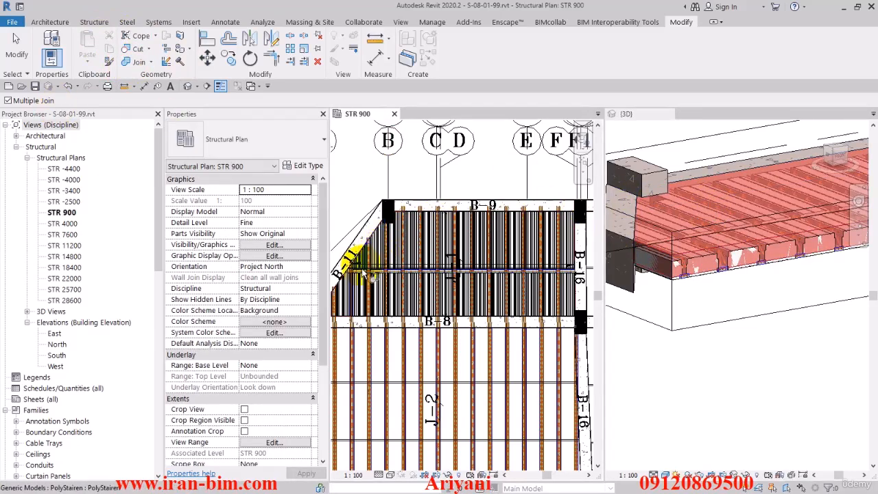
{"action": "middle_click_drag", "start_coordinate": [363, 273], "coordinate": [372, 251]}
{"action": "middle_click_drag", "start_coordinate": [572, 281], "coordinate": [492, 290]}
{"action": "scroll", "coordinate": [494, 253], "scroll_direction": "up", "scroll_amount": 1}
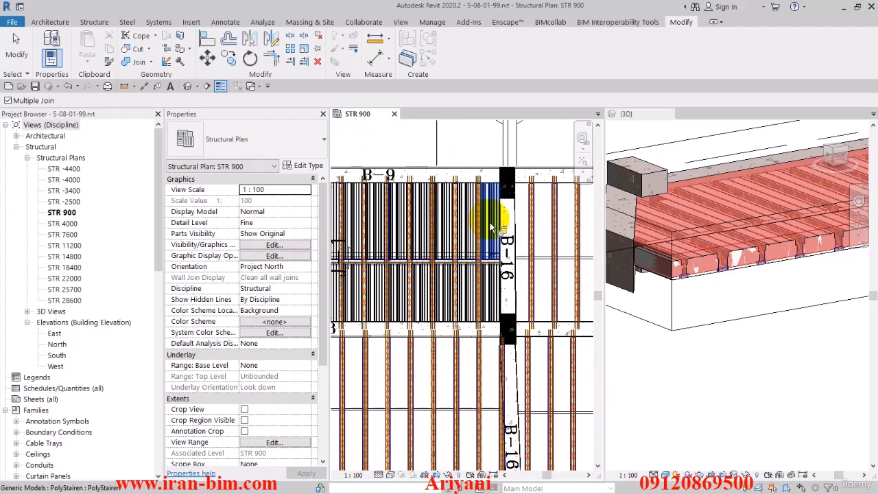
{"action": "left_click", "coordinate": [491, 227]}
{"action": "left_click", "coordinate": [843, 452]}
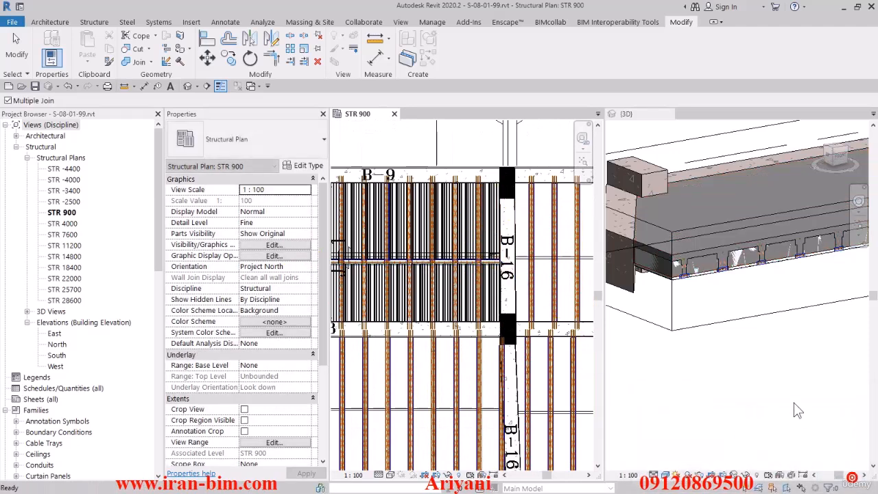
Join the floor slab with the two full PolyStairen blocks nearest the slab corner at the section cut in the 3D view.
{"action": "left_click", "coordinate": [627, 221]}
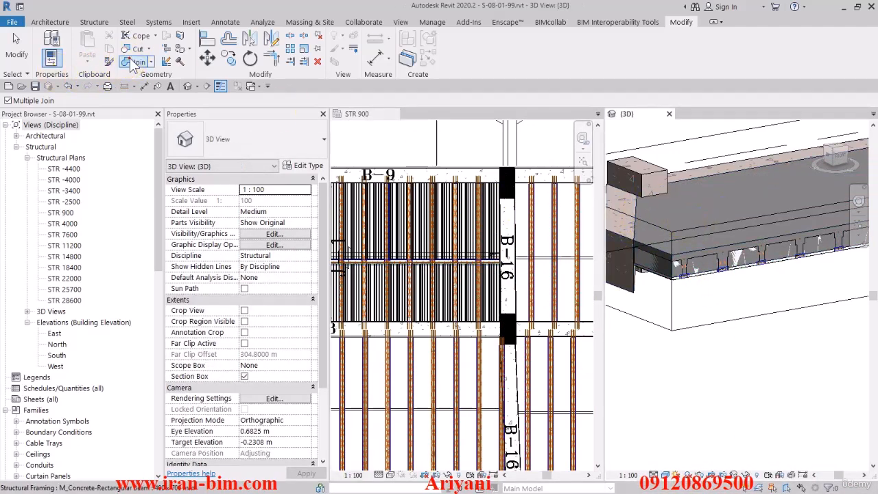
{"action": "scroll", "coordinate": [631, 220], "scroll_direction": "up", "scroll_amount": 2}
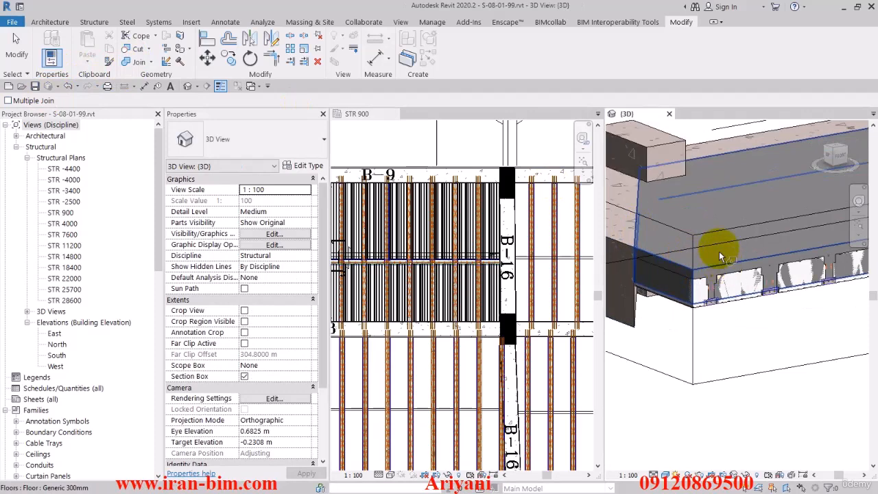
{"action": "left_click", "coordinate": [719, 251]}
{"action": "left_click", "coordinate": [746, 307]}
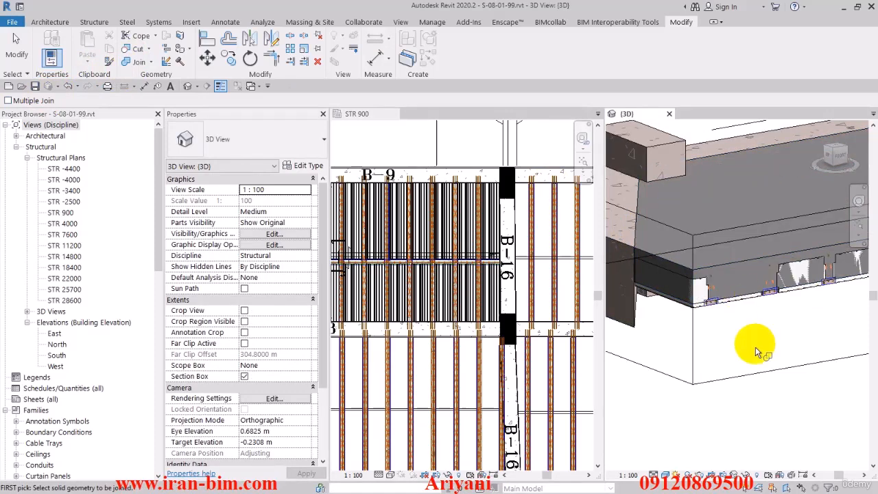
{"action": "left_click", "coordinate": [735, 306]}
{"action": "left_click", "coordinate": [736, 253]}
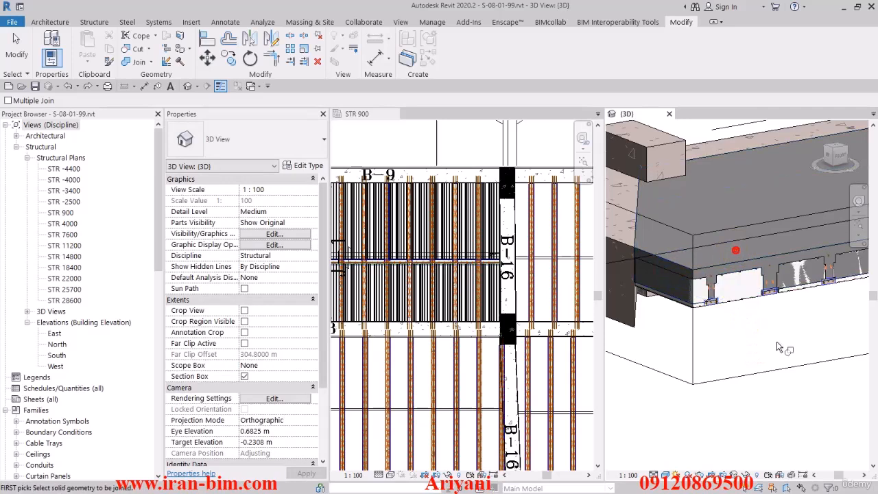
{"action": "left_click", "coordinate": [795, 291]}
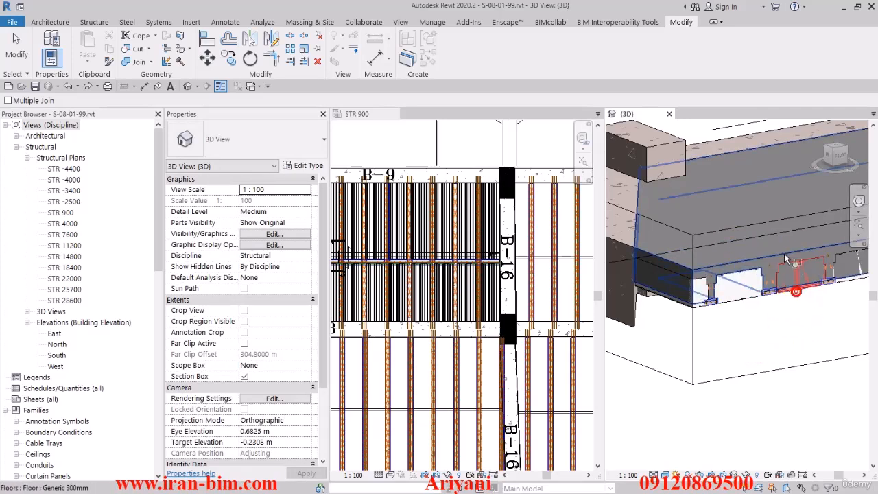
{"action": "left_click", "coordinate": [782, 243]}
{"action": "key", "text": "Escape"}
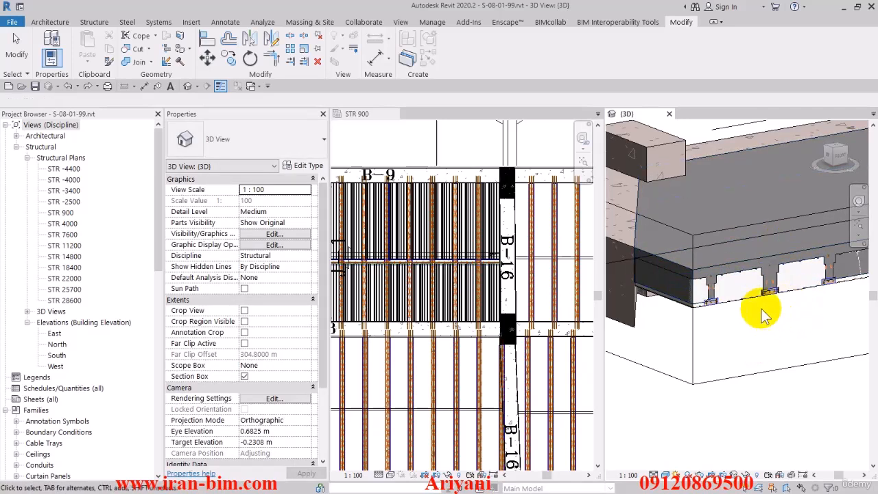
Isolate the floor slab temporarily in the 3D view, examine its underside where blocks are joined, and restore the hidden elements.
{"action": "left_click", "coordinate": [766, 317]}
{"action": "middle_click_drag", "start_coordinate": [766, 316], "coordinate": [760, 352], "text": "shift"}
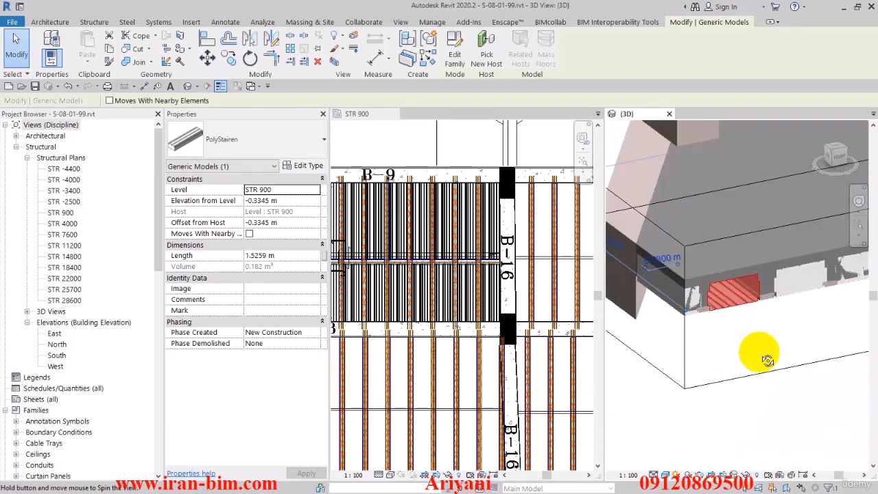
{"action": "left_click", "coordinate": [723, 260]}
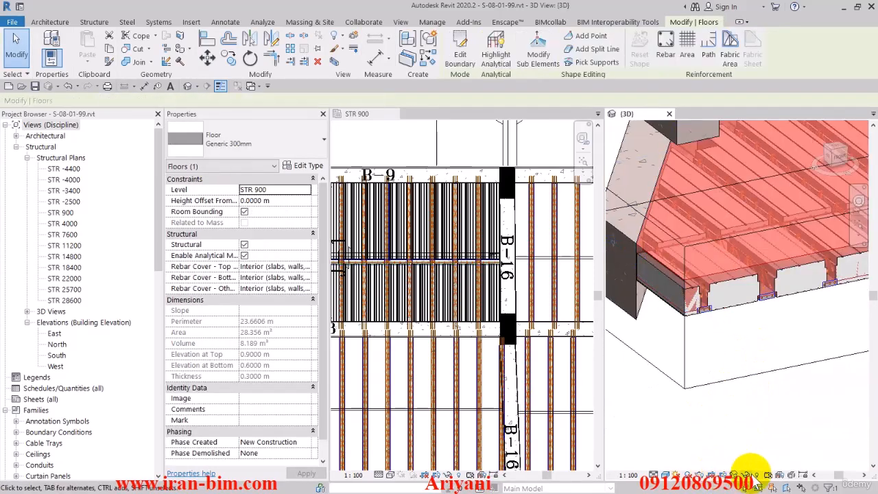
{"action": "left_click", "coordinate": [745, 476]}
{"action": "left_click", "coordinate": [760, 432]}
{"action": "left_click", "coordinate": [740, 384]}
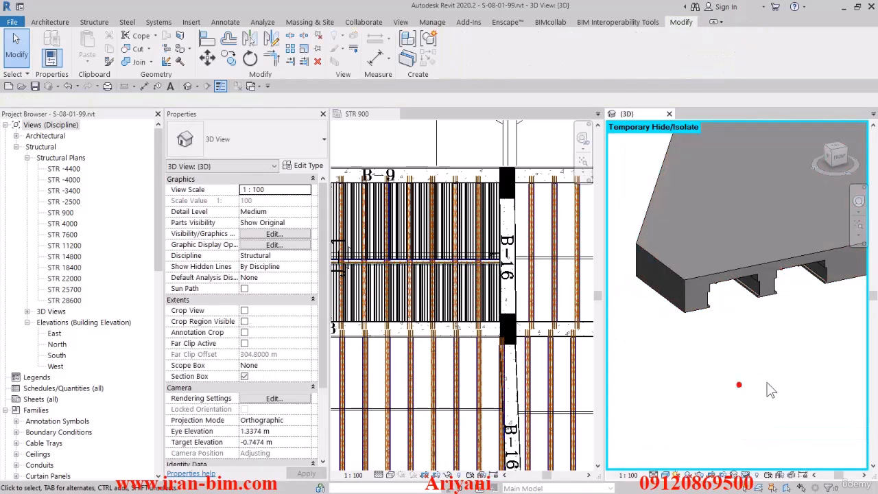
{"action": "middle_click_drag", "start_coordinate": [767, 383], "coordinate": [677, 352], "text": "shift"}
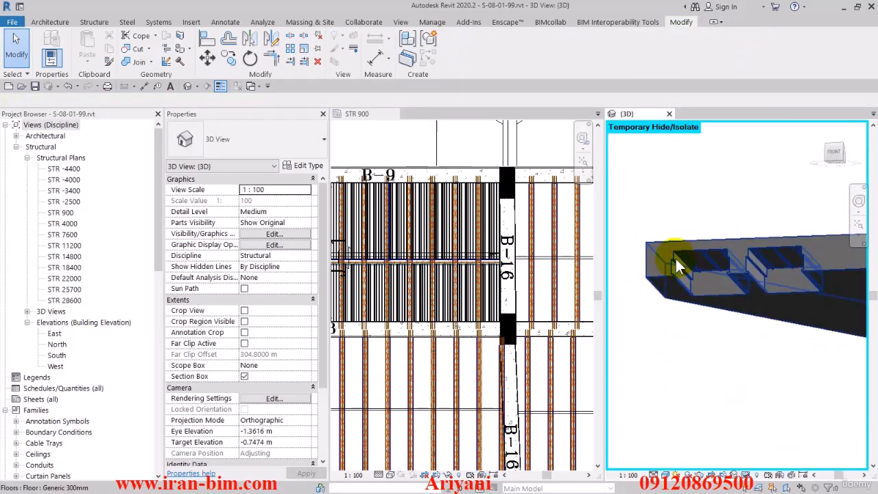
{"action": "middle_click_drag", "start_coordinate": [703, 283], "coordinate": [758, 333], "text": "shift"}
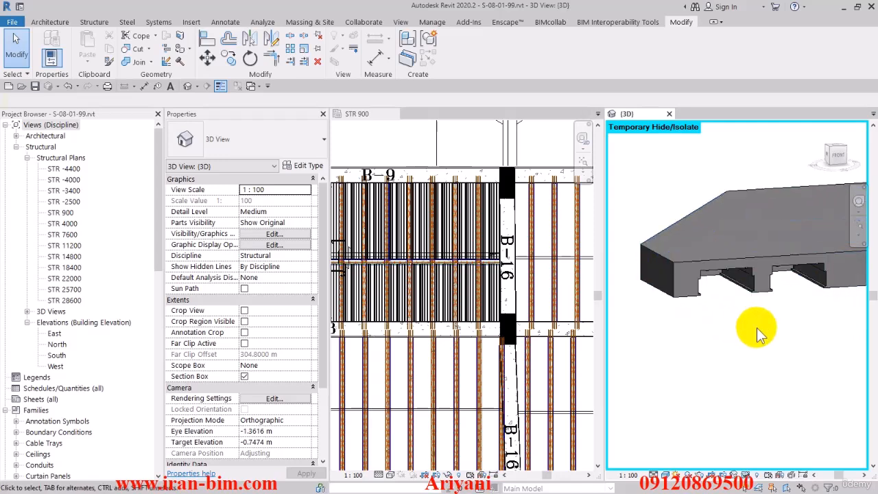
{"action": "left_click", "coordinate": [747, 475]}
{"action": "left_click", "coordinate": [758, 463]}
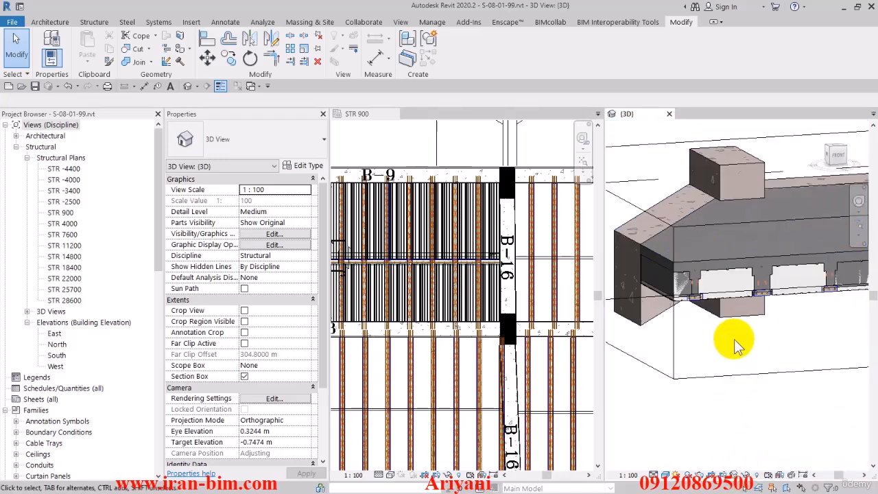
Join the floor slab individually with the third and fourth PolyStairen blocks along the section cut in the 3D view.
{"action": "left_click", "coordinate": [135, 61]}
{"action": "scroll", "coordinate": [742, 305], "scroll_direction": "up", "scroll_amount": 3}
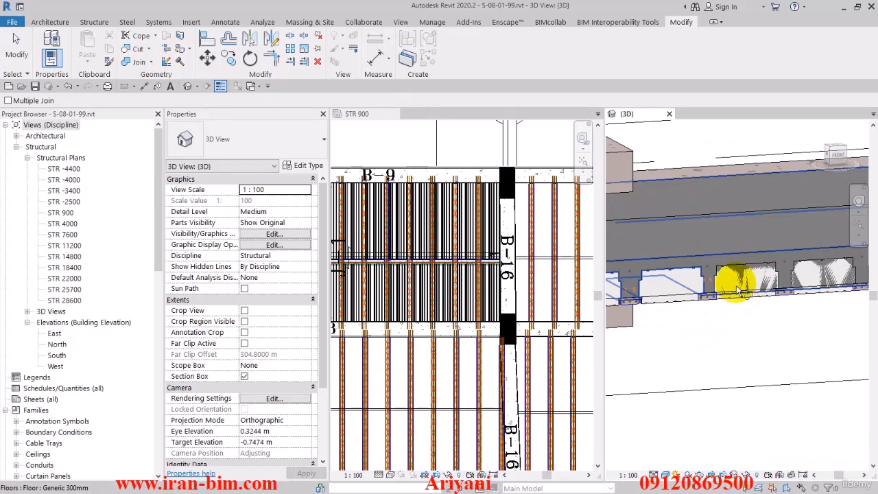
{"action": "left_click", "coordinate": [716, 269]}
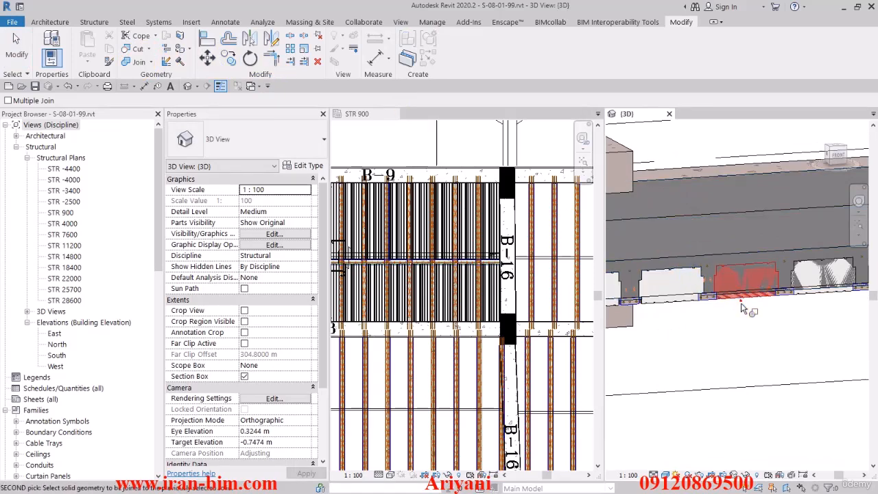
{"action": "left_click", "coordinate": [714, 270]}
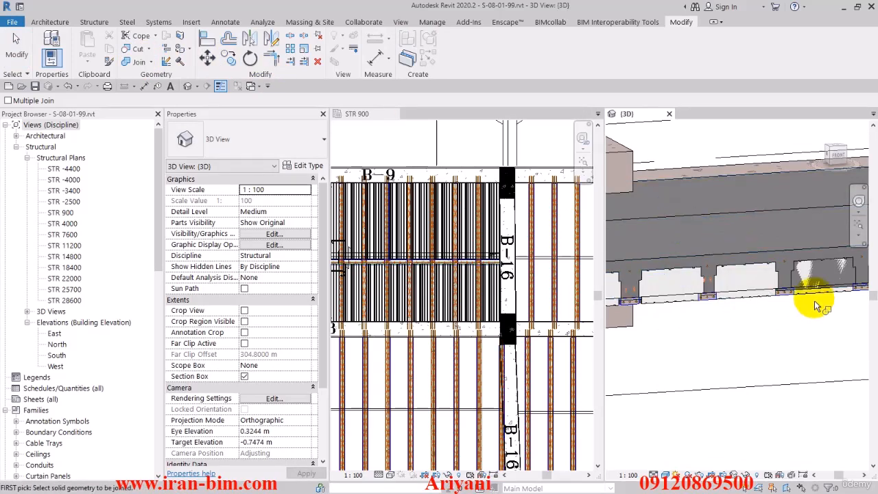
{"action": "left_click", "coordinate": [794, 269]}
{"action": "left_click", "coordinate": [794, 268]}
Continue along the section cut, joining the floor slab with the following PolyStairen blocks up to the middle of the bay.
{"action": "middle_click_drag", "start_coordinate": [809, 306], "coordinate": [746, 315]}
{"action": "left_click", "coordinate": [719, 266]}
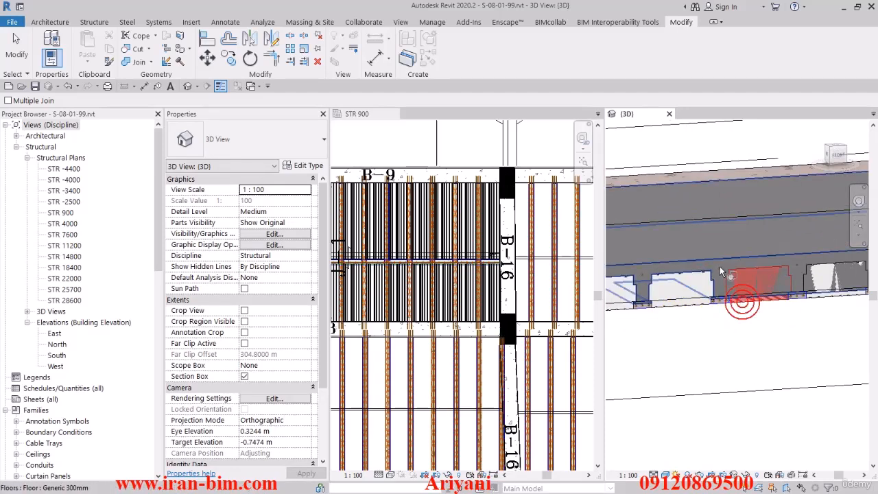
{"action": "middle_click_drag", "start_coordinate": [772, 317], "coordinate": [663, 325]}
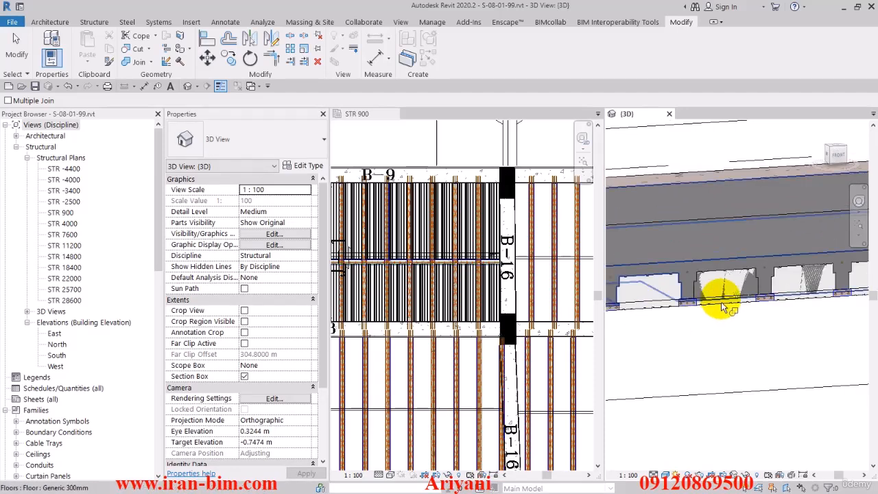
{"action": "left_click", "coordinate": [682, 268]}
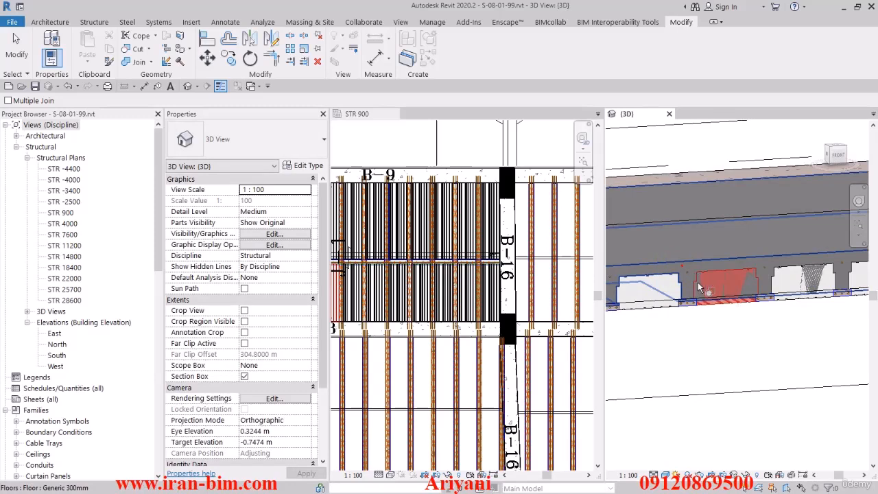
{"action": "left_click", "coordinate": [678, 275]}
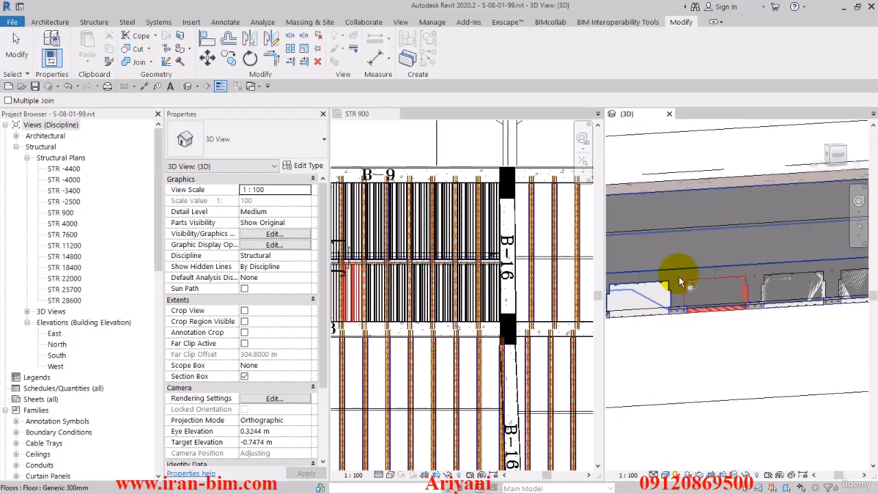
Join the floor slab with the next two PolyStairen blocks beyond the middle of the cut row.
{"action": "middle_click_drag", "start_coordinate": [768, 340], "coordinate": [719, 348]}
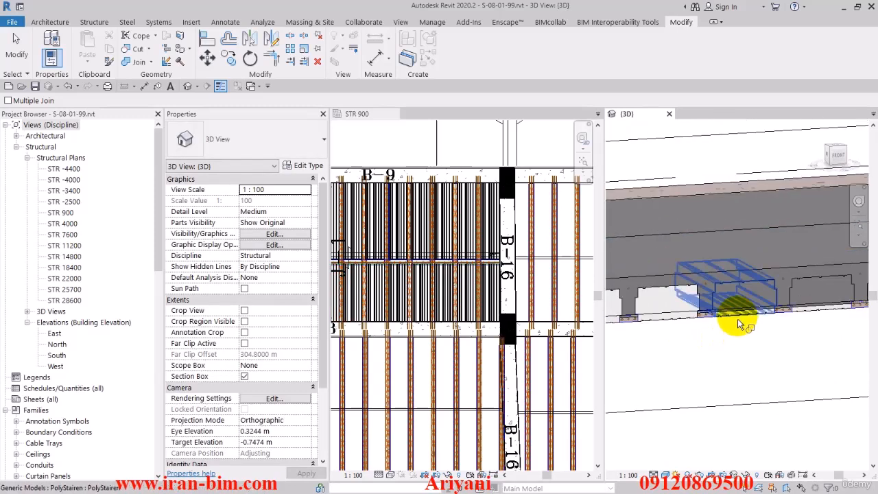
{"action": "left_click", "coordinate": [737, 315]}
{"action": "left_click", "coordinate": [710, 281]}
{"action": "left_click", "coordinate": [795, 314]}
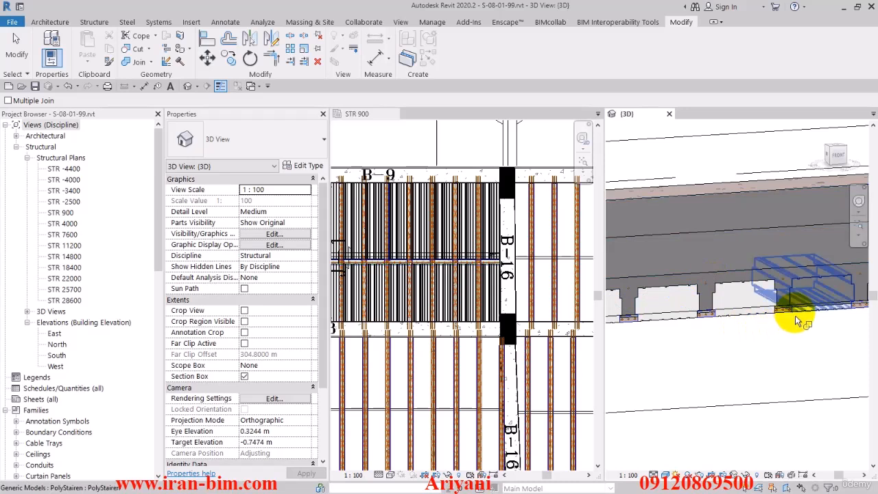
{"action": "left_click", "coordinate": [787, 280]}
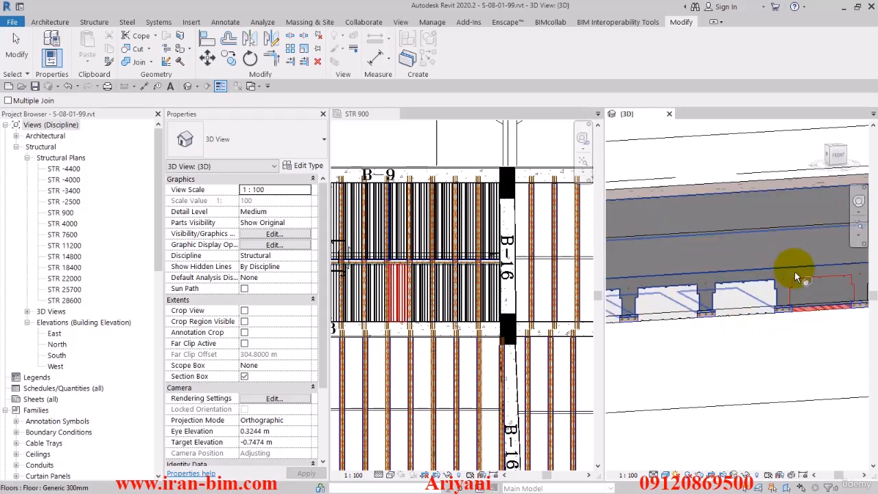
{"action": "left_click", "coordinate": [796, 273]}
Join the floor slab with the cut-row PolyStairen blocks approaching beam B-16, leaving the end block beside the beam.
{"action": "middle_click_drag", "start_coordinate": [832, 327], "coordinate": [718, 336]}
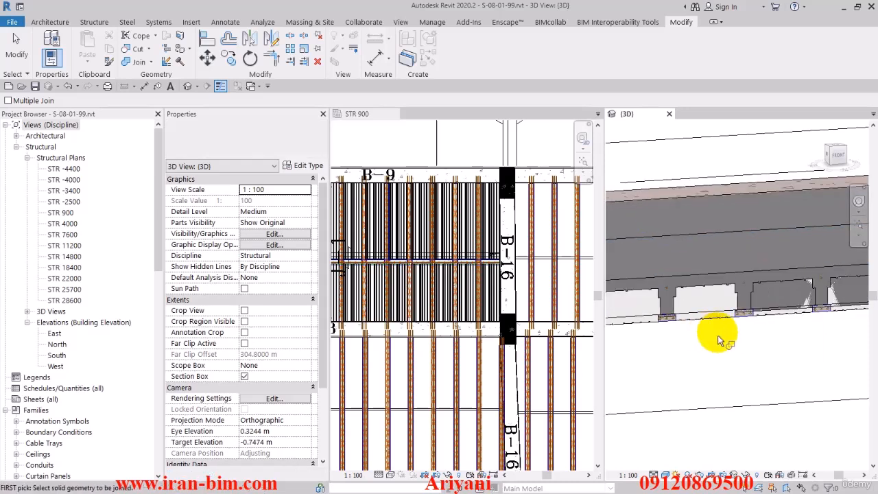
{"action": "left_click", "coordinate": [772, 319]}
{"action": "middle_click_drag", "start_coordinate": [752, 285], "coordinate": [702, 352]}
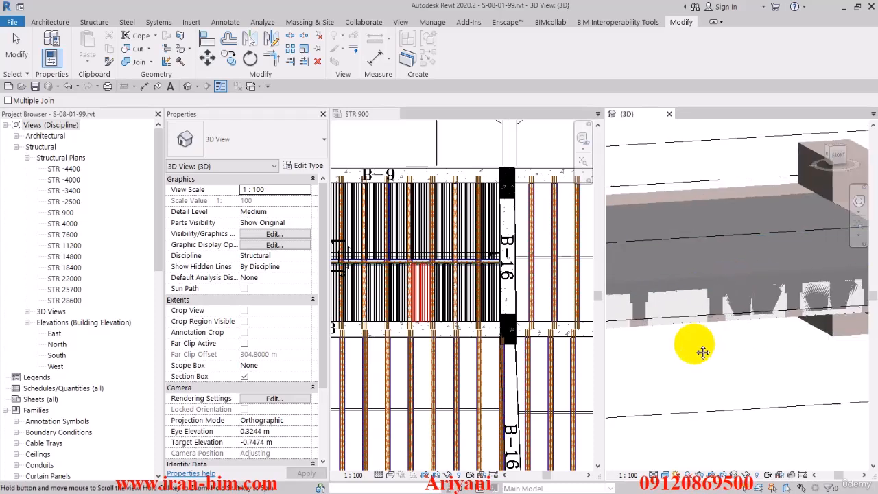
{"action": "left_click", "coordinate": [740, 325]}
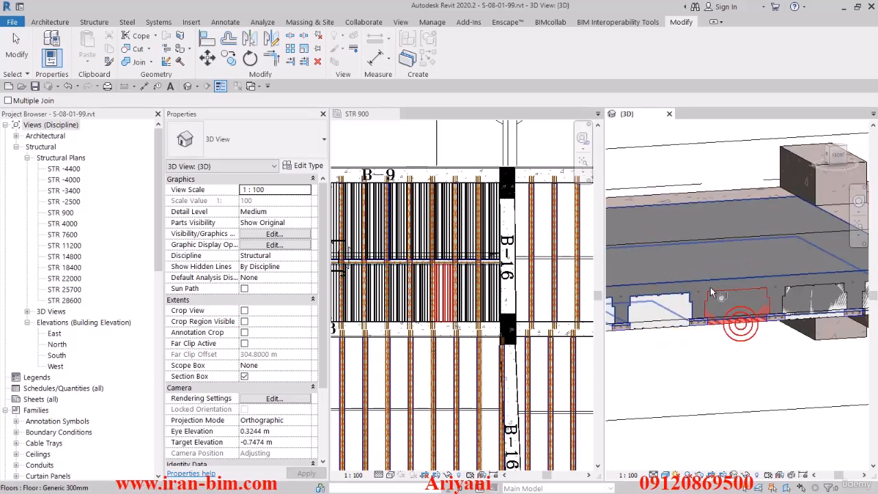
{"action": "left_click", "coordinate": [710, 288]}
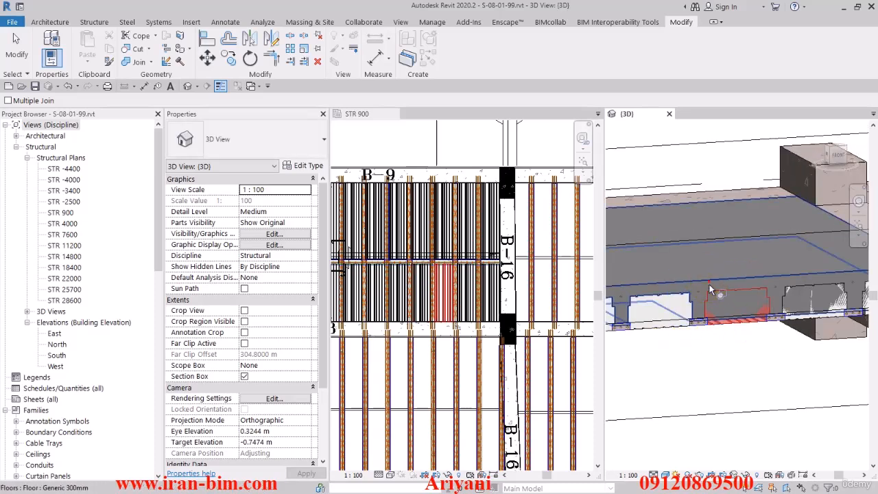
{"action": "left_click", "coordinate": [794, 329]}
Join the floor slab with the end PolyStairen block of the cut row beside beam B-16, picking both from below.
{"action": "scroll", "coordinate": [755, 336], "scroll_direction": "down", "scroll_amount": 2}
{"action": "middle_click_drag", "start_coordinate": [756, 334], "coordinate": [751, 310], "text": "shift"}
{"action": "scroll", "coordinate": [720, 340], "scroll_direction": "up", "scroll_amount": 3}
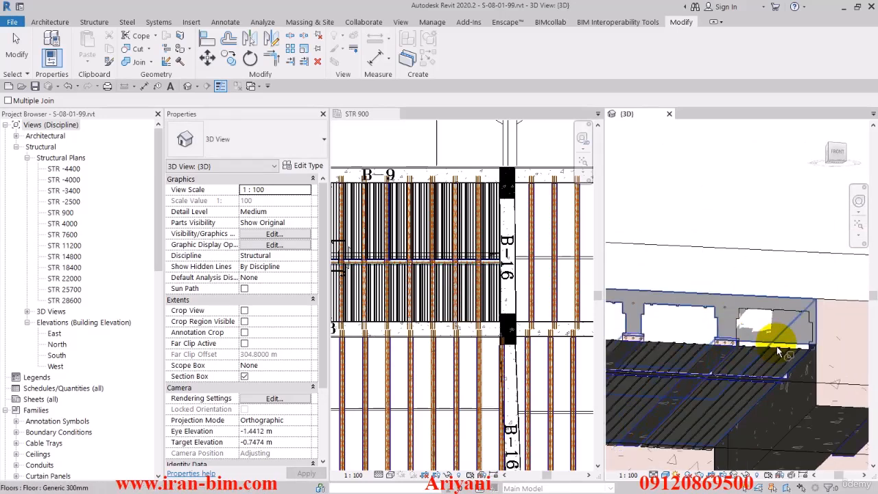
{"action": "left_click", "coordinate": [777, 352]}
{"action": "left_click", "coordinate": [736, 312]}
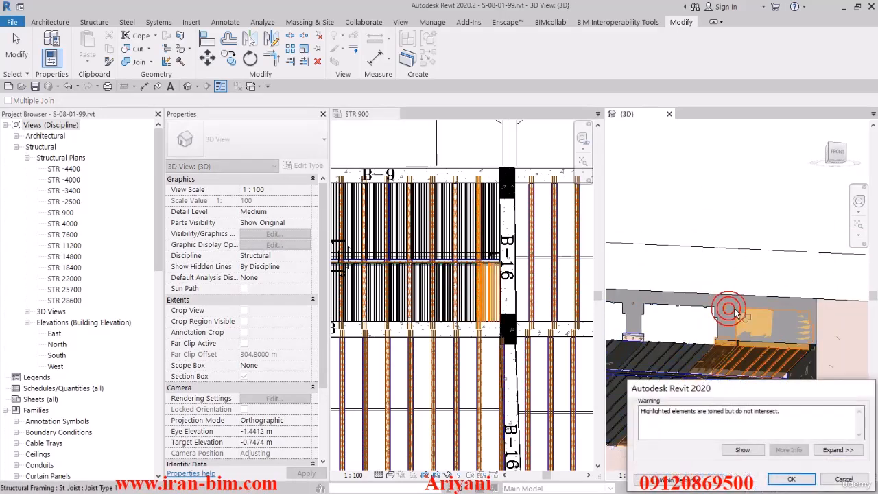
{"action": "left_click", "coordinate": [840, 482]}
{"action": "left_click", "coordinate": [772, 373]}
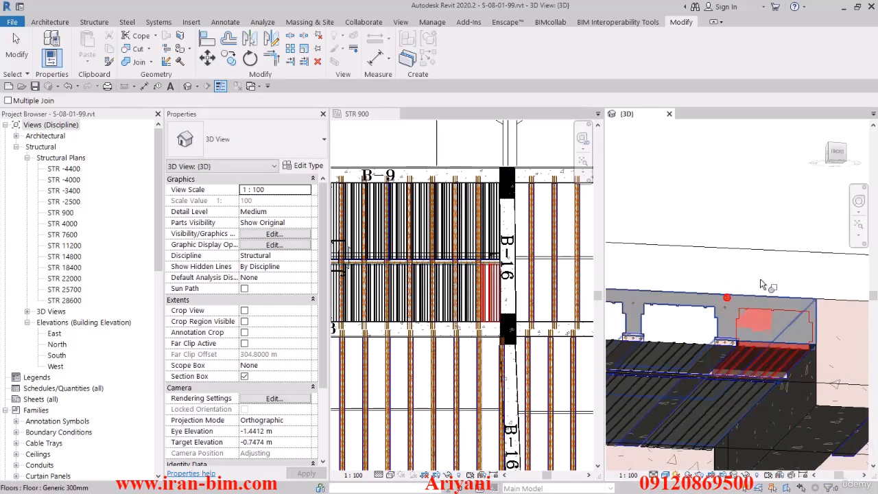
Join the floor slab with the PolyStairen block beside beam B-16 in the row beyond the central cross joist, picking from below.
{"action": "middle_click_drag", "start_coordinate": [761, 284], "coordinate": [762, 312], "text": "shift"}
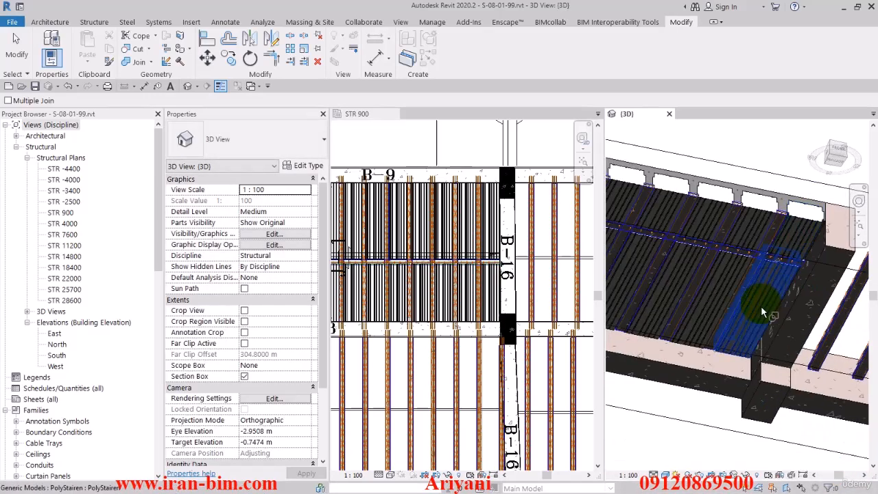
{"action": "left_click", "coordinate": [761, 310]}
{"action": "left_click", "coordinate": [770, 192]}
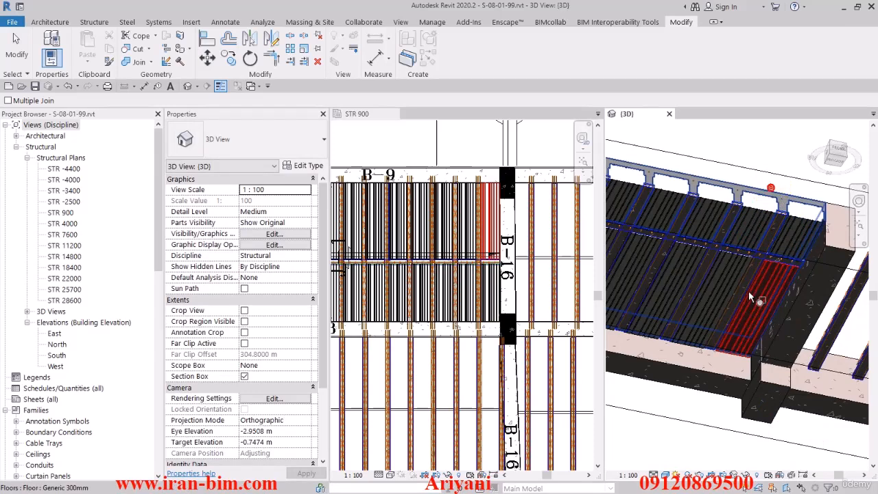
{"action": "left_click", "coordinate": [718, 292]}
Temporarily isolate the Generic 300mm floor slab in the 3D view, leaving out the joist framing and blocks.
{"action": "middle_click_drag", "start_coordinate": [713, 294], "coordinate": [782, 231], "text": "shift"}
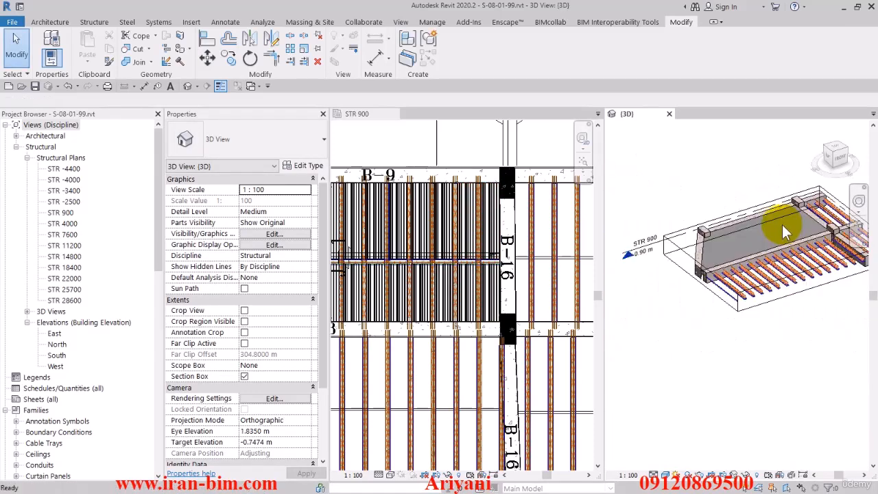
{"action": "scroll", "coordinate": [745, 246], "scroll_direction": "up", "scroll_amount": 3}
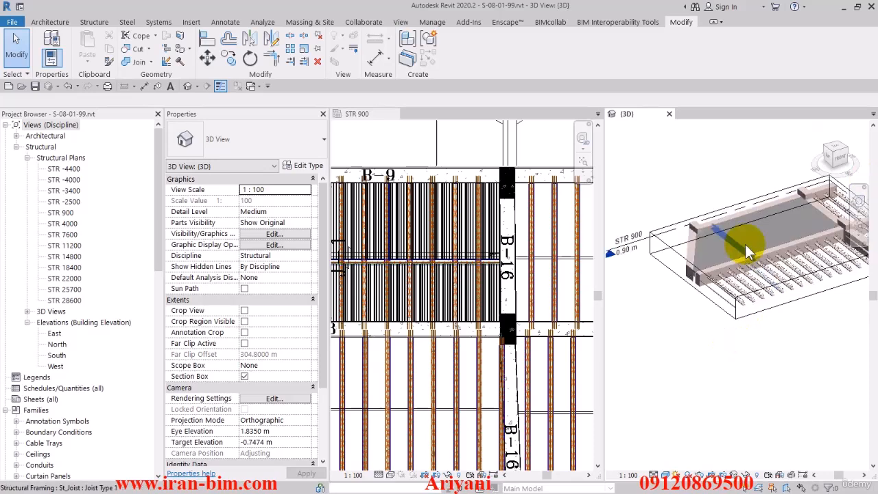
{"action": "left_click", "coordinate": [734, 247]}
{"action": "left_click", "coordinate": [727, 253]}
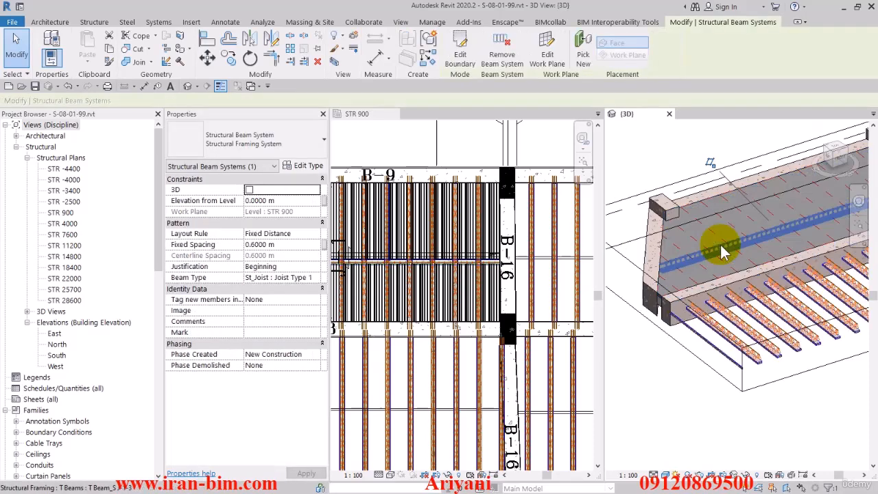
{"action": "left_click", "coordinate": [713, 238]}
{"action": "left_click", "coordinate": [702, 232]}
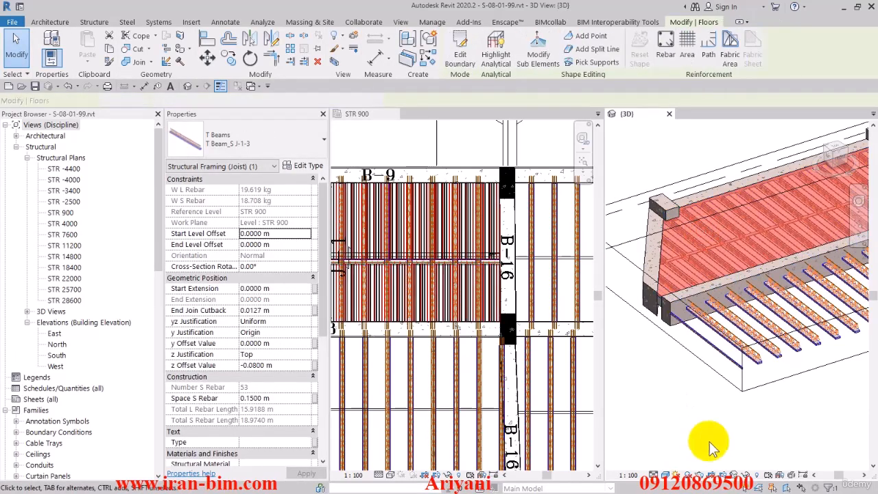
{"action": "left_click", "coordinate": [745, 475]}
{"action": "left_click", "coordinate": [762, 433]}
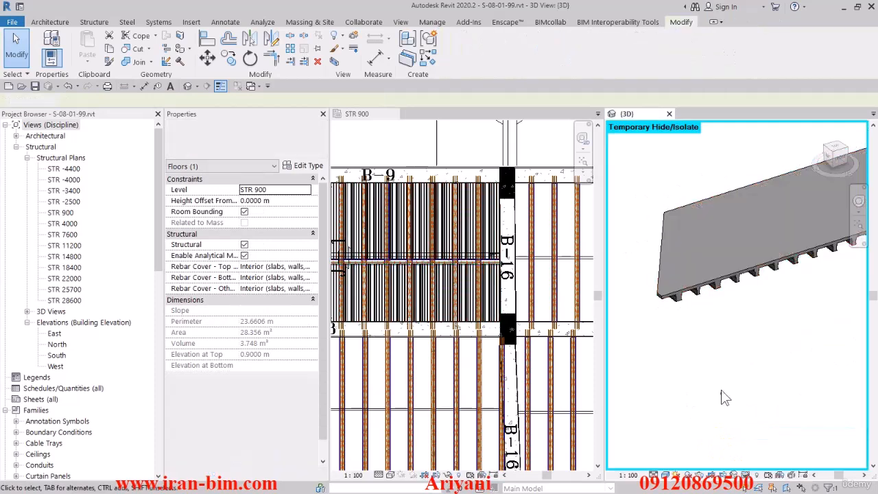
Examine the isolated slab's edges and underside in 3D, and restore the temporarily hidden elements.
{"action": "left_click", "coordinate": [751, 349]}
{"action": "middle_click_drag", "start_coordinate": [751, 349], "coordinate": [769, 345], "text": "shift"}
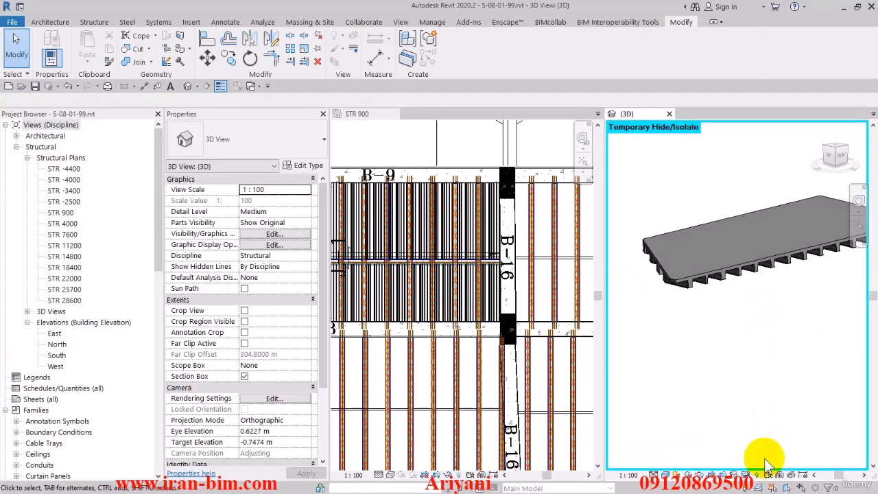
{"action": "left_click", "coordinate": [746, 474]}
{"action": "left_click", "coordinate": [760, 463]}
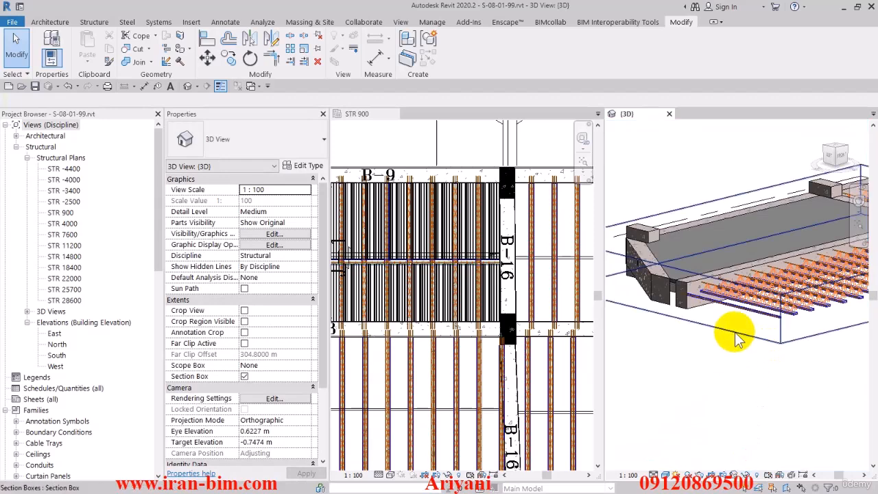
Display the STR 900 structural plan in the Shaded visual style.
{"action": "left_click", "coordinate": [386, 146]}
{"action": "middle_click_drag", "start_coordinate": [408, 175], "coordinate": [445, 175]}
{"action": "scroll", "coordinate": [447, 175], "scroll_direction": "down", "scroll_amount": 3}
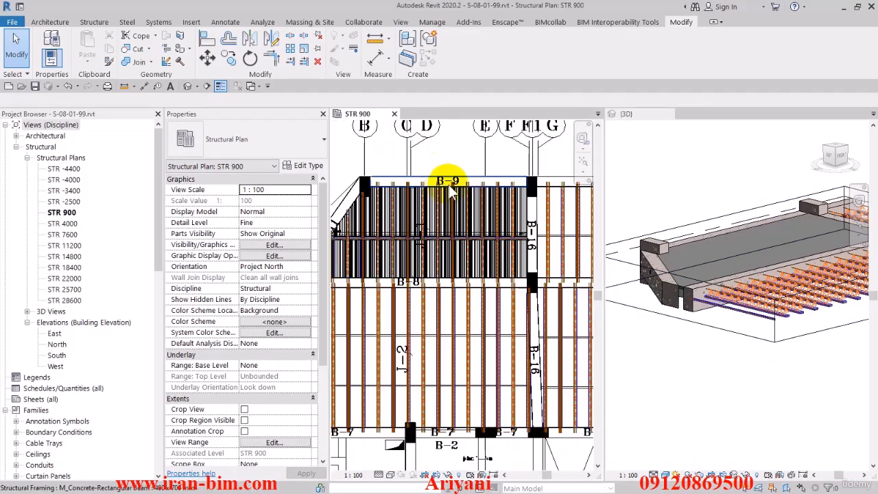
{"action": "key", "text": "s"}
{"action": "key", "text": "d"}
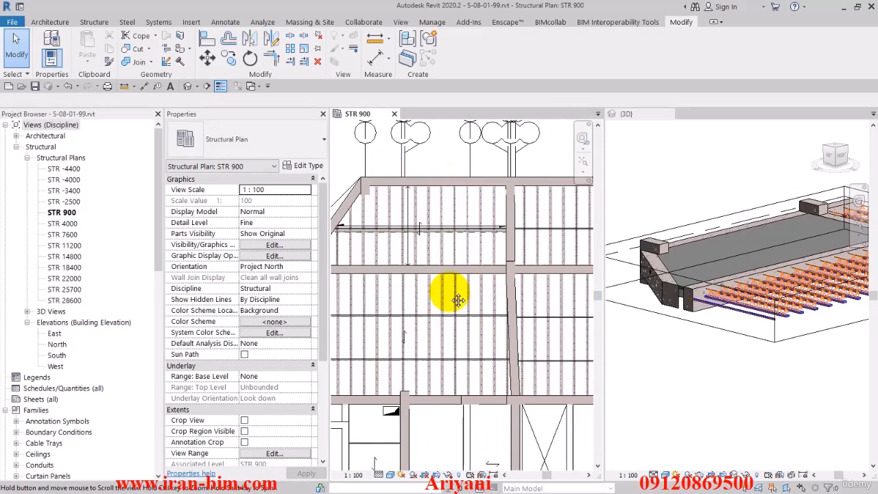
{"action": "middle_click_drag", "start_coordinate": [449, 291], "coordinate": [467, 312]}
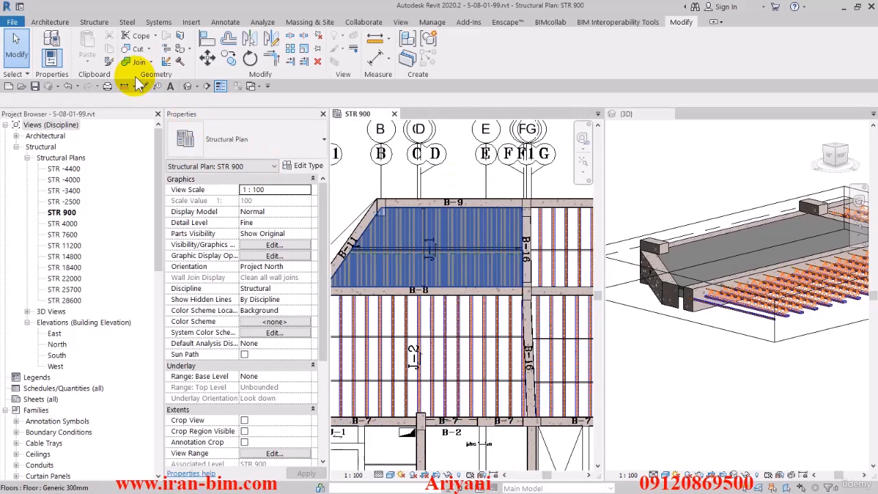
Draw a Section of type Detail View: Detail vertically through the J-1 bay, from beyond beam B-9 to just past beam B-8.
{"action": "left_click", "coordinate": [187, 85]}
{"action": "scroll", "coordinate": [402, 212], "scroll_direction": "down", "scroll_amount": 2}
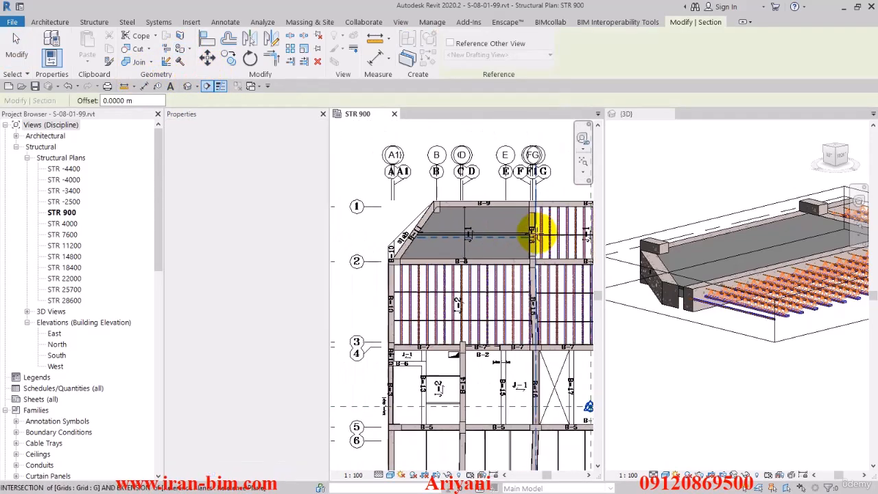
{"action": "scroll", "coordinate": [533, 218], "scroll_direction": "up", "scroll_amount": 3}
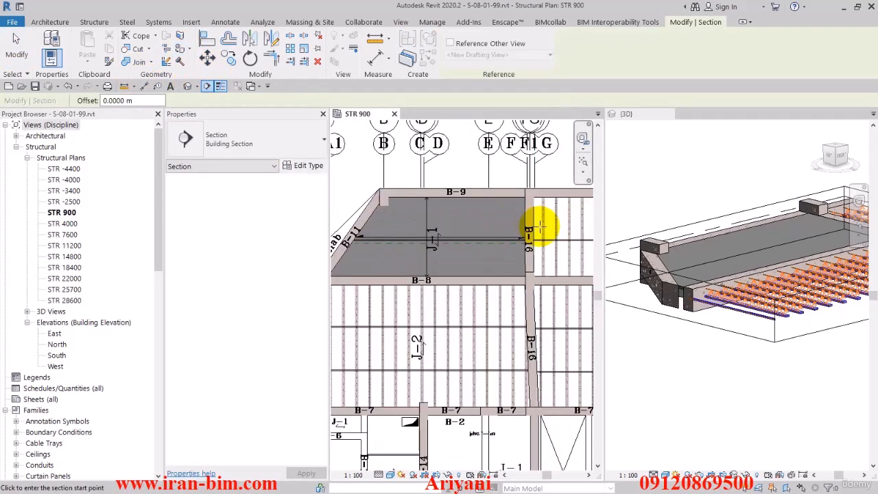
{"action": "left_click", "coordinate": [259, 145]}
{"action": "left_click", "coordinate": [211, 198]}
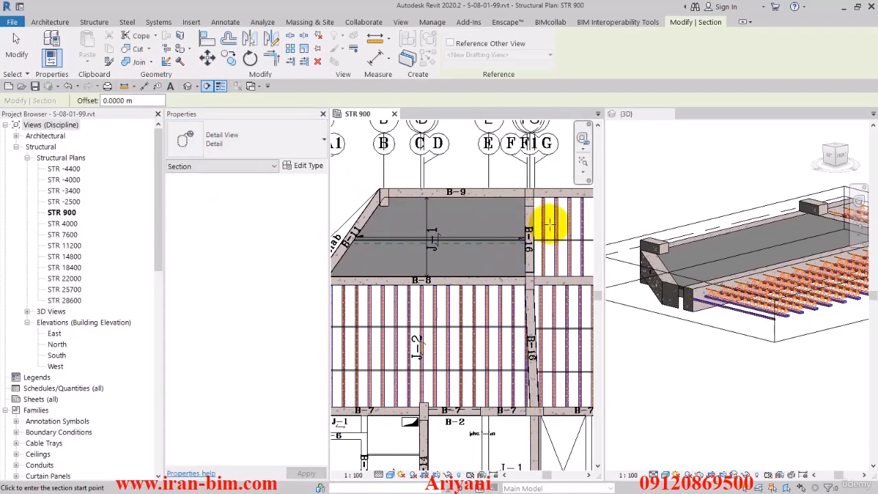
{"action": "left_click", "coordinate": [549, 224]}
{"action": "right_click", "coordinate": [455, 225]}
{"action": "left_click", "coordinate": [473, 229]}
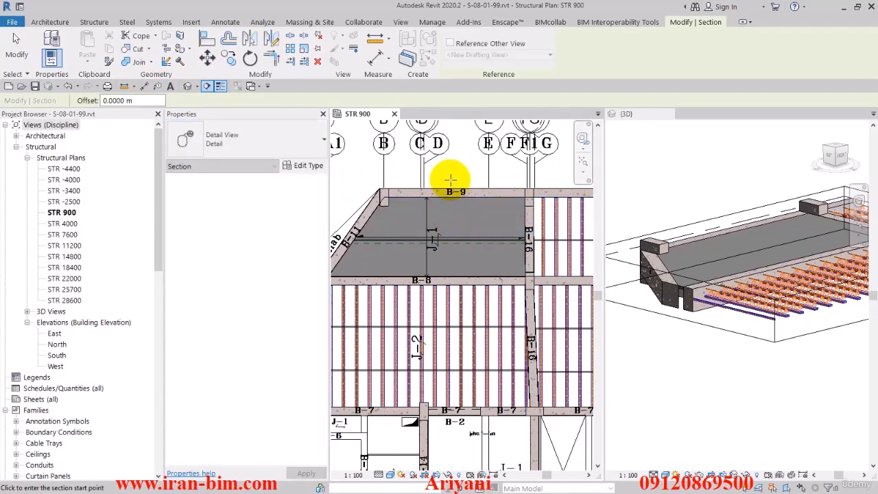
{"action": "left_click", "coordinate": [449, 177]}
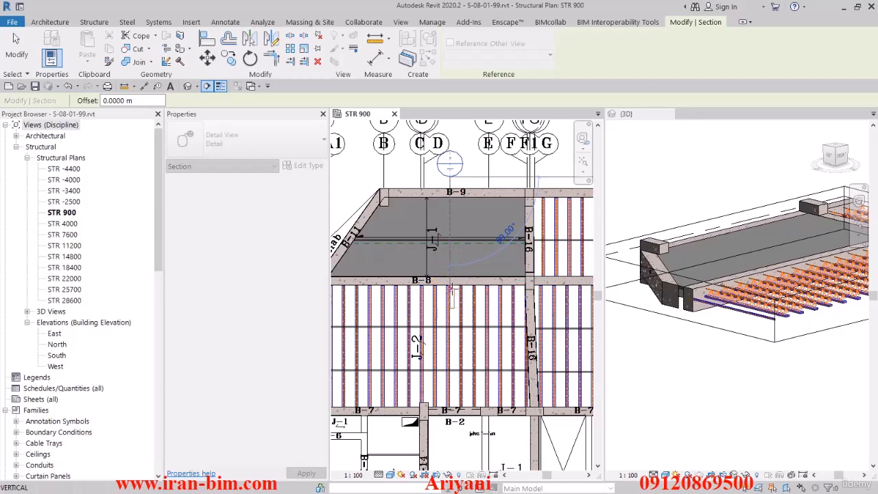
{"action": "left_click", "coordinate": [450, 292]}
{"action": "key", "text": "Escape"}
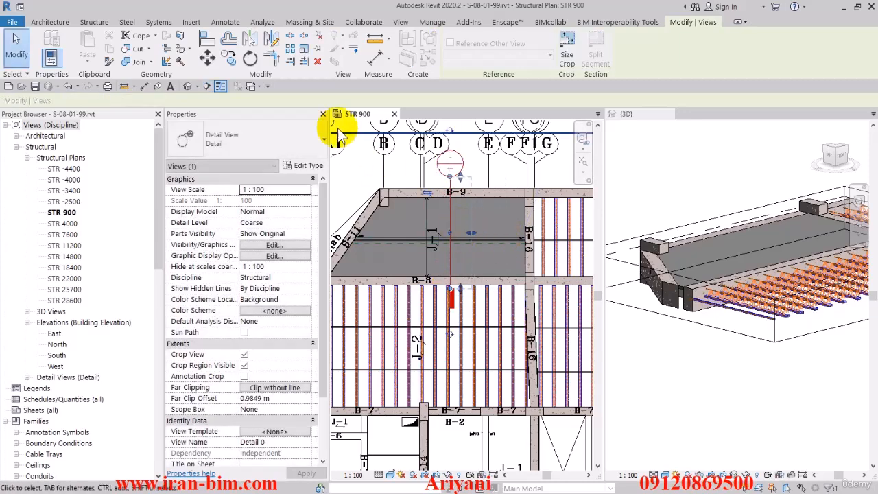
Draw a second detail section horizontally across the J-1 bay, from grid E past the first section line towards grid B.
{"action": "left_click", "coordinate": [407, 57]}
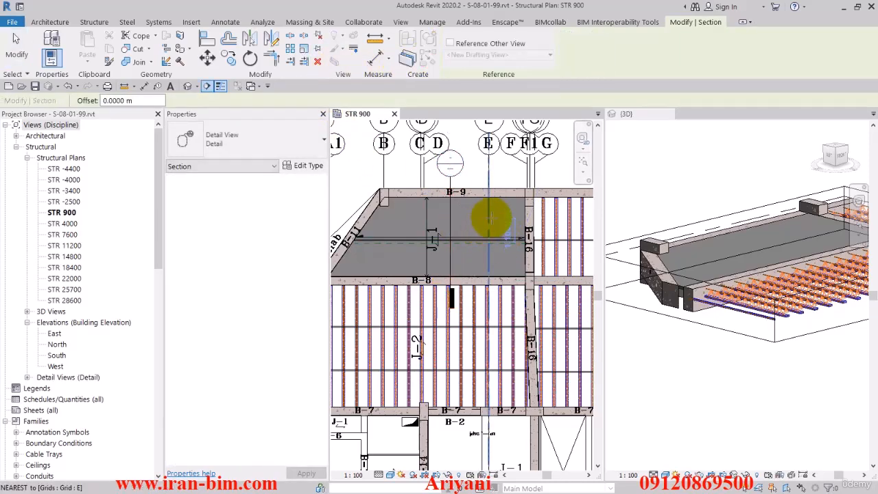
{"action": "left_click", "coordinate": [490, 217]}
{"action": "left_click", "coordinate": [448, 259]}
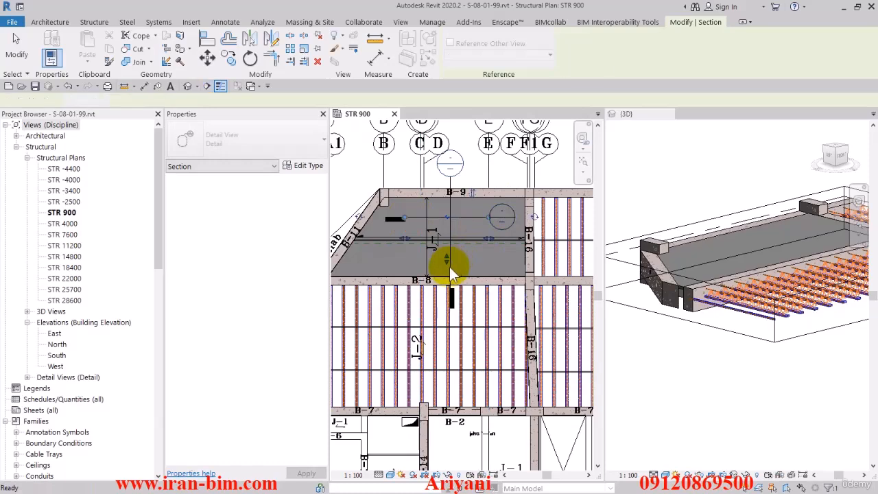
{"action": "key", "text": "Escape"}
{"action": "left_click", "coordinate": [380, 180]}
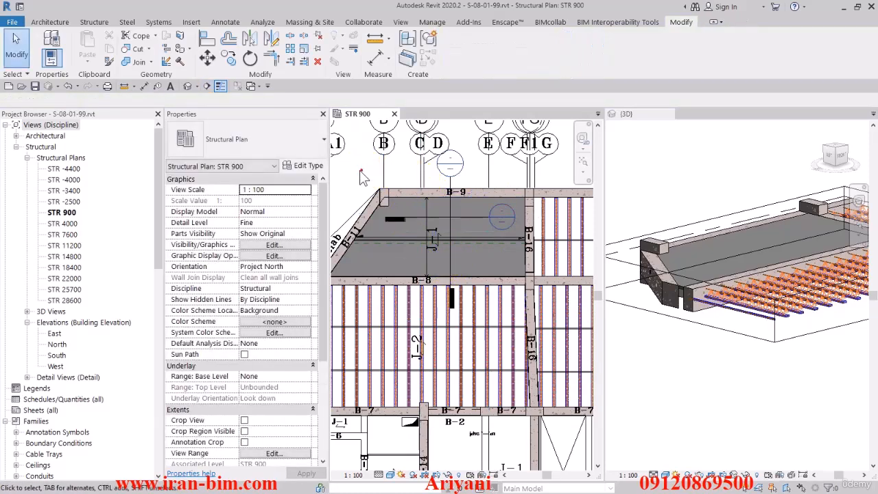
Open the Detail 0 view and set its detail level to Fine.
{"action": "left_click", "coordinate": [26, 378]}
{"action": "double_click", "coordinate": [59, 388]}
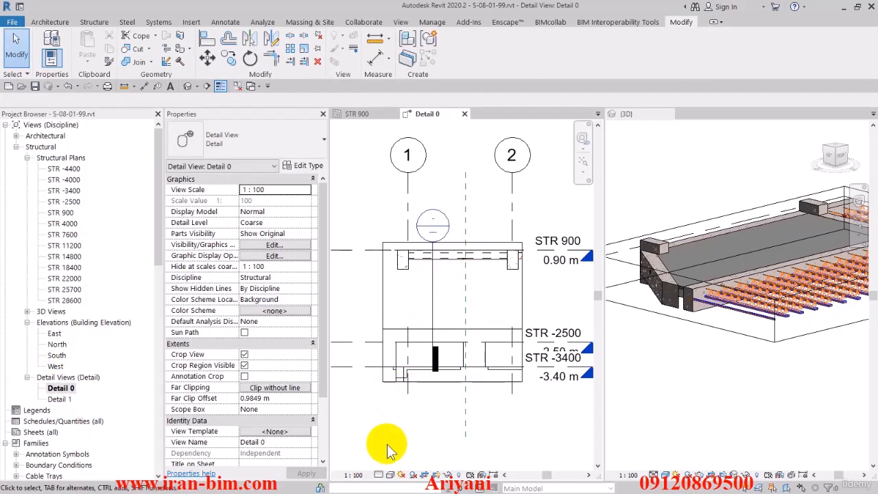
{"action": "left_click", "coordinate": [379, 475]}
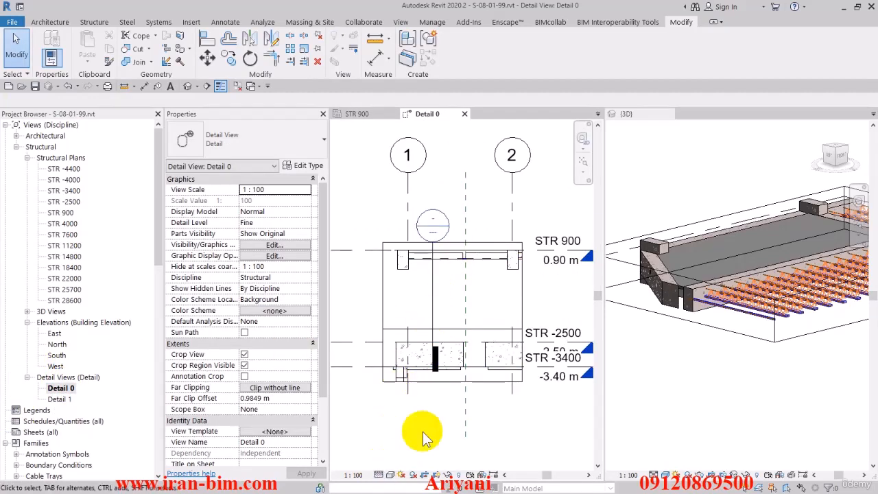
Raise the lower edge of Detail 0's crop region to just below the STR 900 beams, and display the view shaded.
{"action": "left_click", "coordinate": [455, 381]}
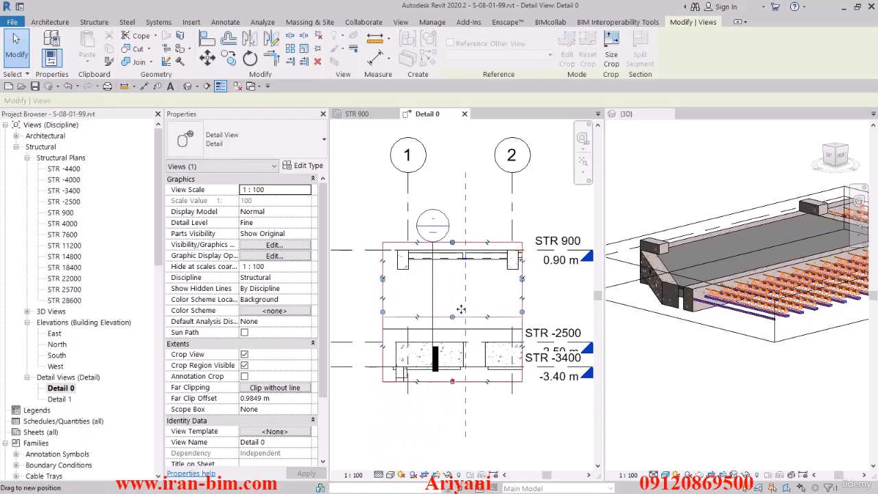
{"action": "left_click_drag", "start_coordinate": [461, 310], "coordinate": [467, 255]}
{"action": "scroll", "coordinate": [468, 254], "scroll_direction": "up", "scroll_amount": 4}
{"action": "left_click", "coordinate": [438, 356]}
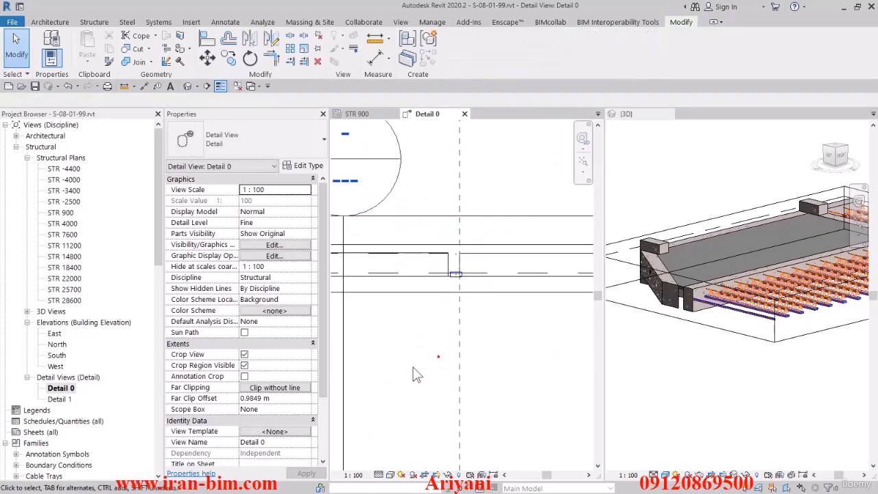
{"action": "middle_click_drag", "start_coordinate": [413, 368], "coordinate": [486, 353]}
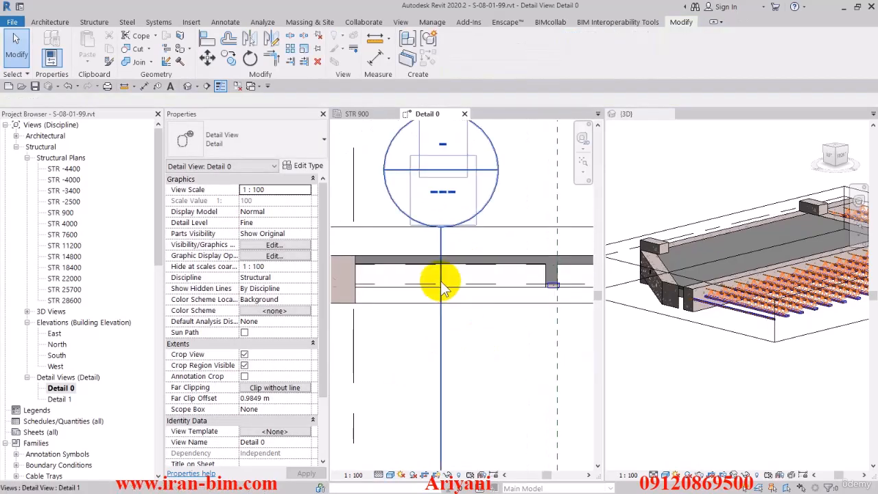
Set Show Hidden Lines to All in Detail 0 and change its view scale to 1:10.
{"action": "left_click", "coordinate": [296, 289]}
{"action": "left_click", "coordinate": [255, 318]}
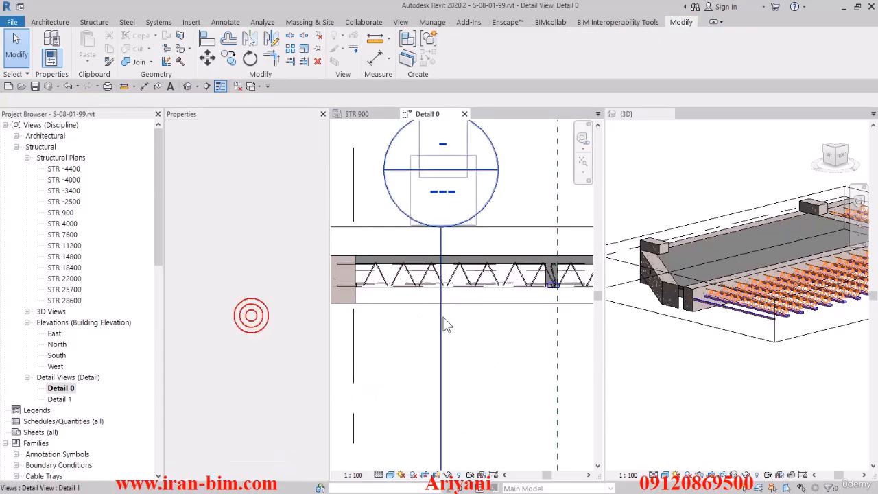
{"action": "scroll", "coordinate": [447, 312], "scroll_direction": "down", "scroll_amount": 1}
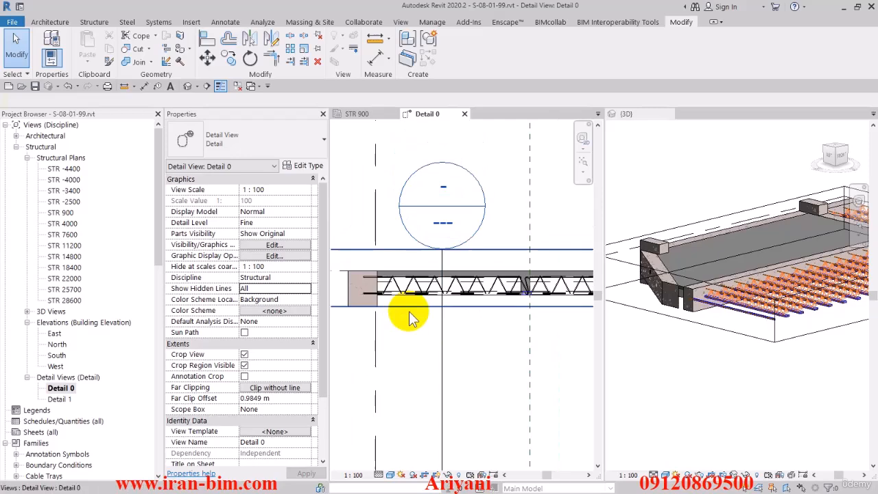
{"action": "left_click", "coordinate": [354, 475]}
{"action": "left_click", "coordinate": [371, 359]}
{"action": "scroll", "coordinate": [452, 307], "scroll_direction": "up", "scroll_amount": 2}
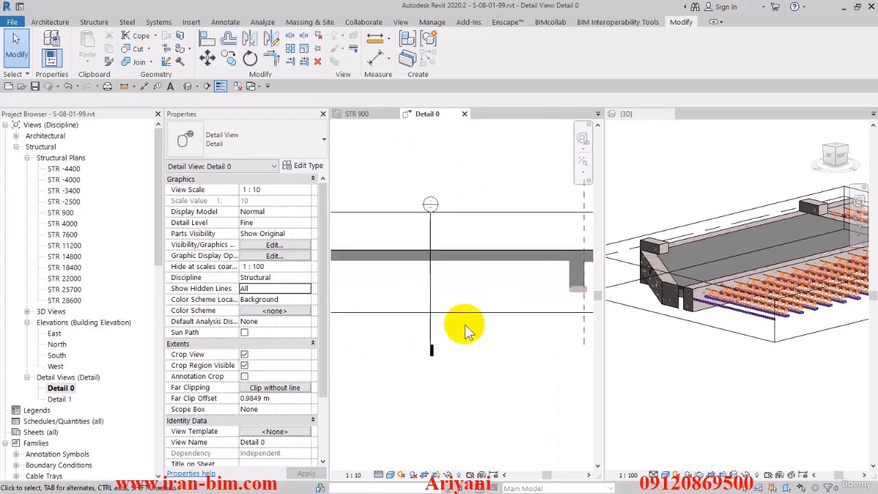
{"action": "scroll", "coordinate": [475, 331], "scroll_direction": "down", "scroll_amount": 2}
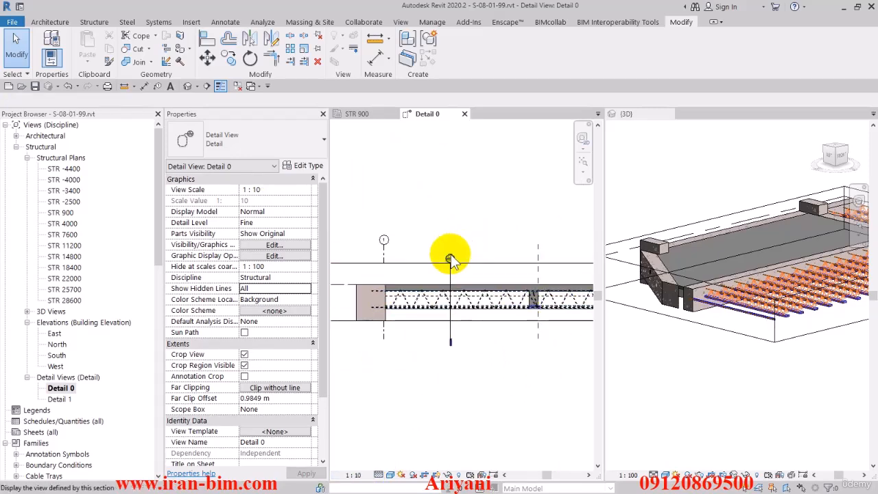
Open the Detail 1 view from its section mark and set it to 1:10 scale with Fine detail level.
{"action": "double_click", "coordinate": [450, 258]}
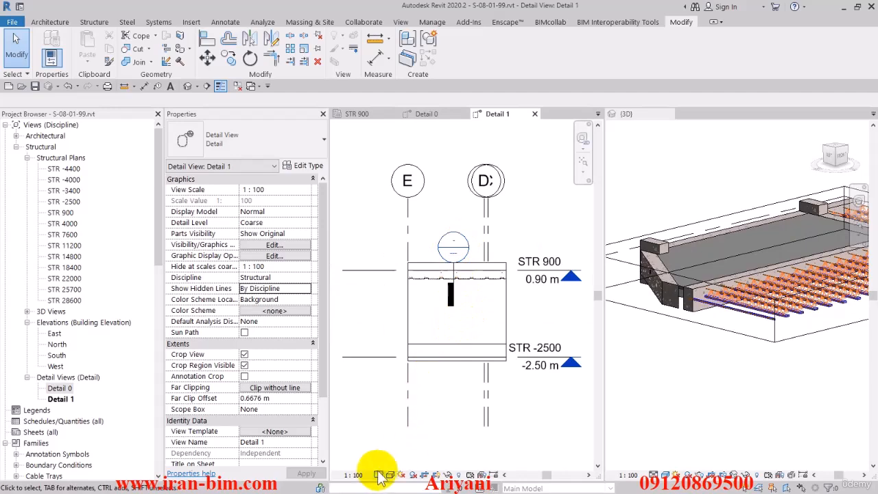
{"action": "left_click", "coordinate": [354, 475]}
{"action": "left_click", "coordinate": [371, 358]}
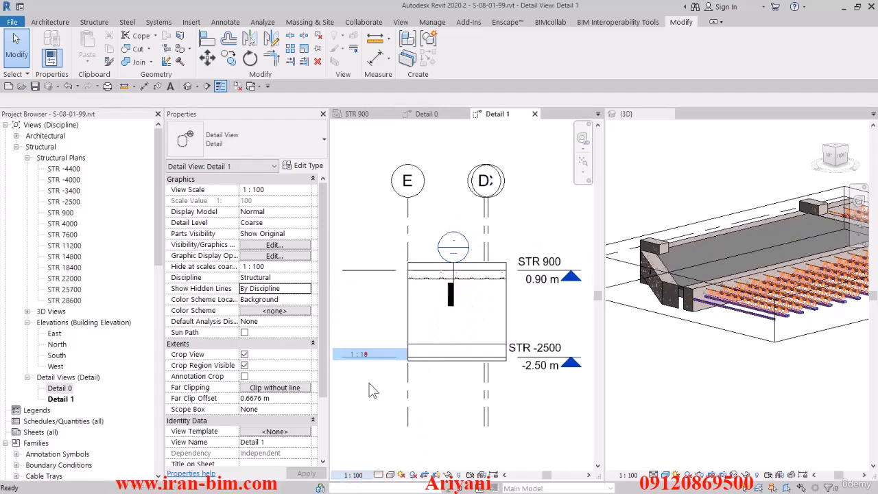
{"action": "left_click", "coordinate": [380, 475]}
{"action": "left_click", "coordinate": [362, 410]}
{"action": "scroll", "coordinate": [439, 288], "scroll_direction": "up", "scroll_amount": 2}
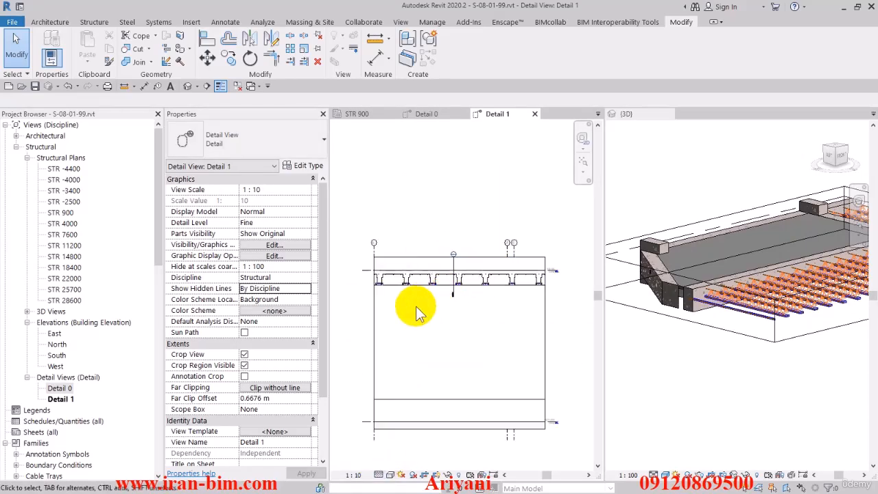
Tighten Detail 1's crop region around the STR 900 joist slab, raising its lower edge and pulling both side edges inward.
{"action": "left_click", "coordinate": [376, 319]}
{"action": "left_click_drag", "start_coordinate": [461, 426], "coordinate": [525, 274]}
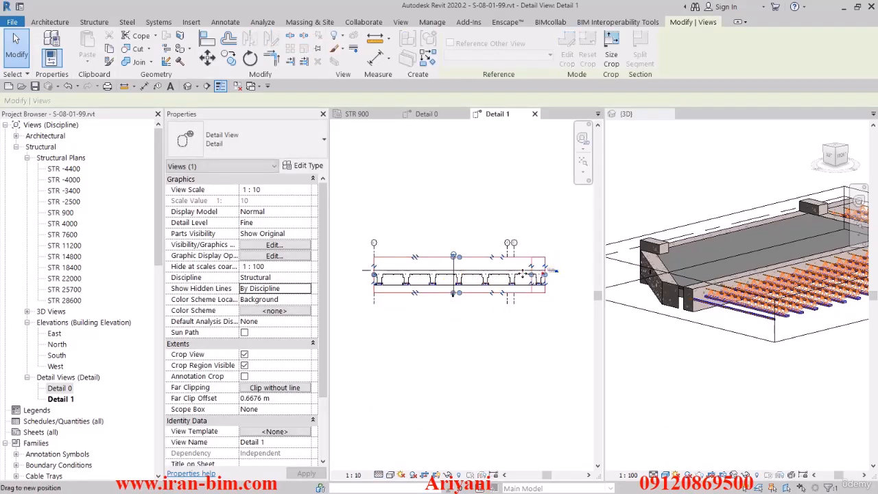
{"action": "scroll", "coordinate": [389, 255], "scroll_direction": "up", "scroll_amount": 3}
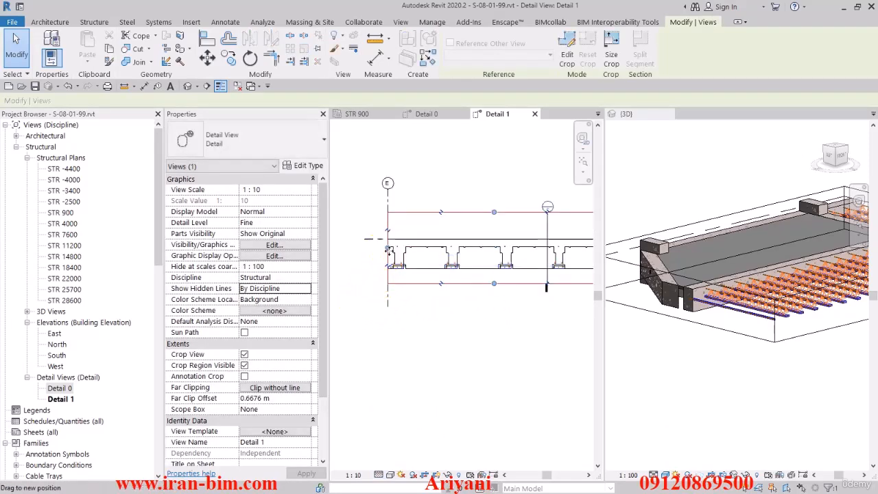
{"action": "left_click_drag", "start_coordinate": [455, 251], "coordinate": [472, 251]}
{"action": "scroll", "coordinate": [531, 294], "scroll_direction": "up", "scroll_amount": 4}
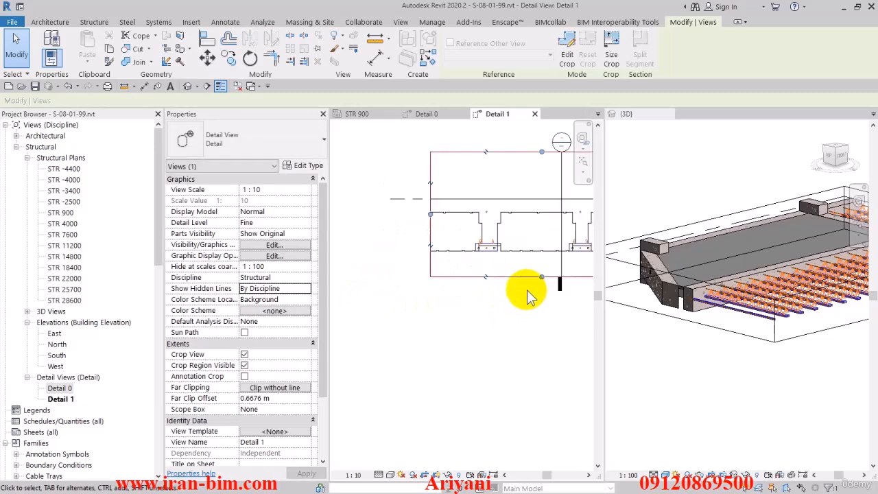
{"action": "left_click", "coordinate": [492, 341]}
{"action": "middle_click_drag", "start_coordinate": [493, 342], "coordinate": [485, 390]}
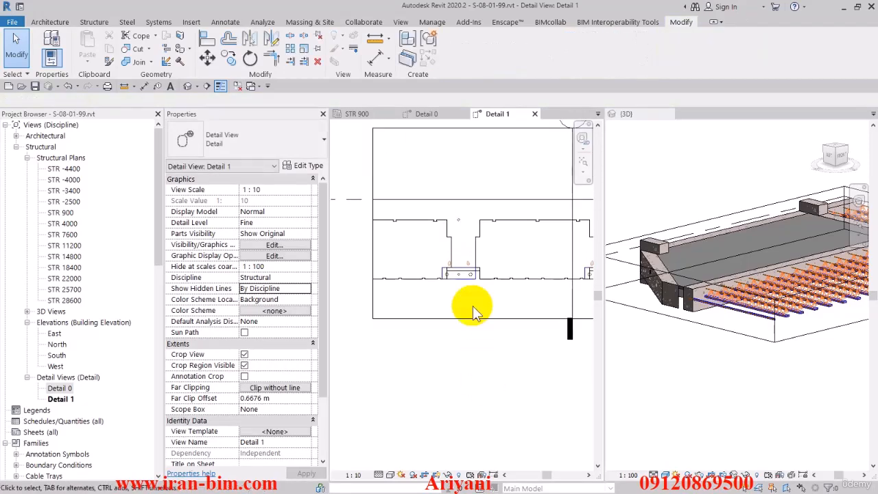
Align the side edge of the right-hand block to the right edge of the joist base in Detail 1.
{"action": "left_click", "coordinate": [463, 258]}
{"action": "scroll", "coordinate": [480, 284], "scroll_direction": "up", "scroll_amount": 2}
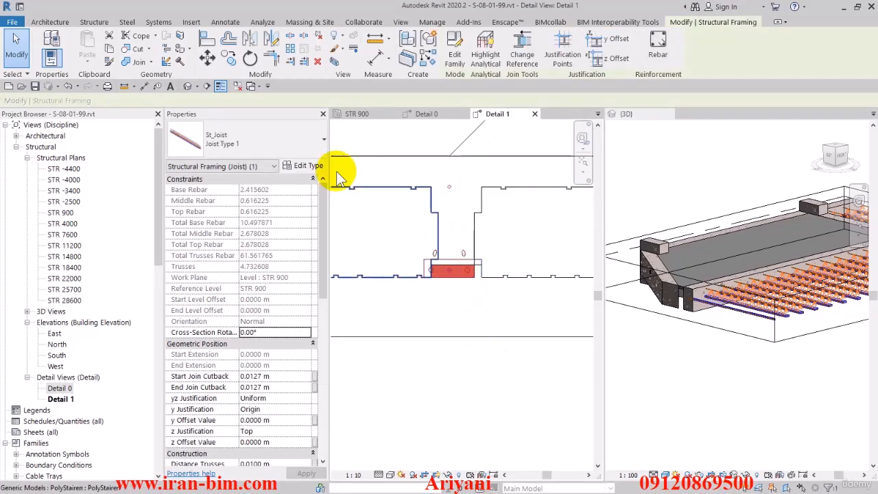
{"action": "left_click", "coordinate": [208, 41]}
{"action": "scroll", "coordinate": [490, 260], "scroll_direction": "up", "scroll_amount": 1}
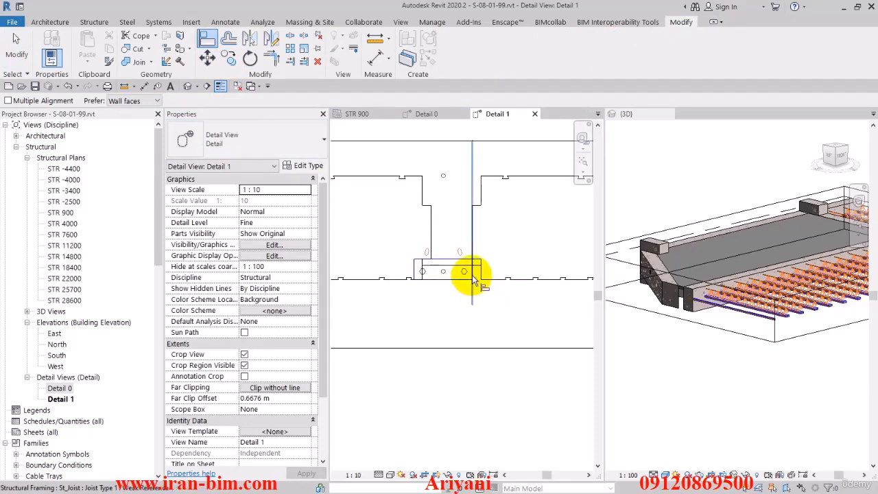
{"action": "left_click", "coordinate": [473, 277]}
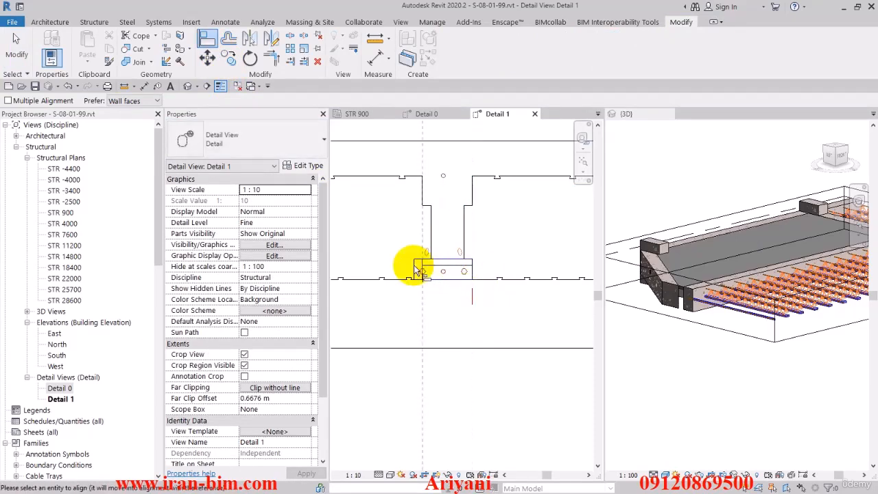
{"action": "key", "text": "Escape"}
{"action": "key", "text": "Escape"}
Align the side edge of the left-hand block to the left edge of the same joist base.
{"action": "left_click", "coordinate": [431, 216]}
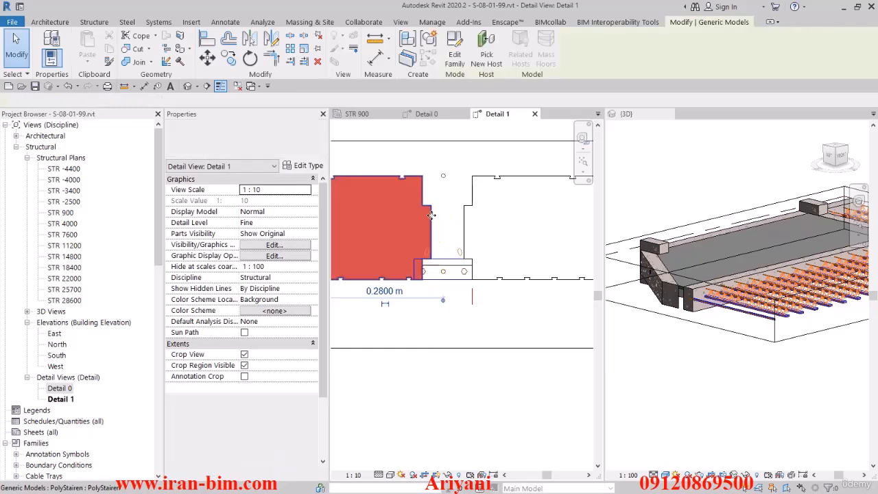
{"action": "left_click", "coordinate": [207, 38]}
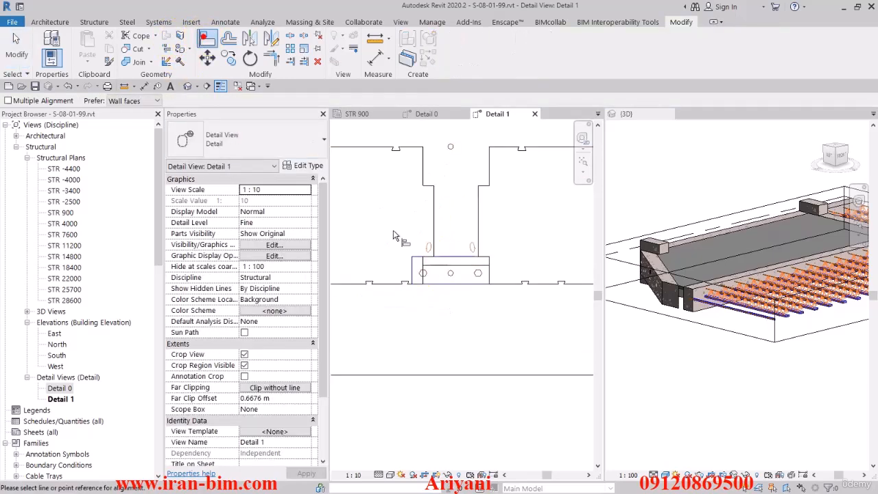
{"action": "left_click", "coordinate": [413, 269]}
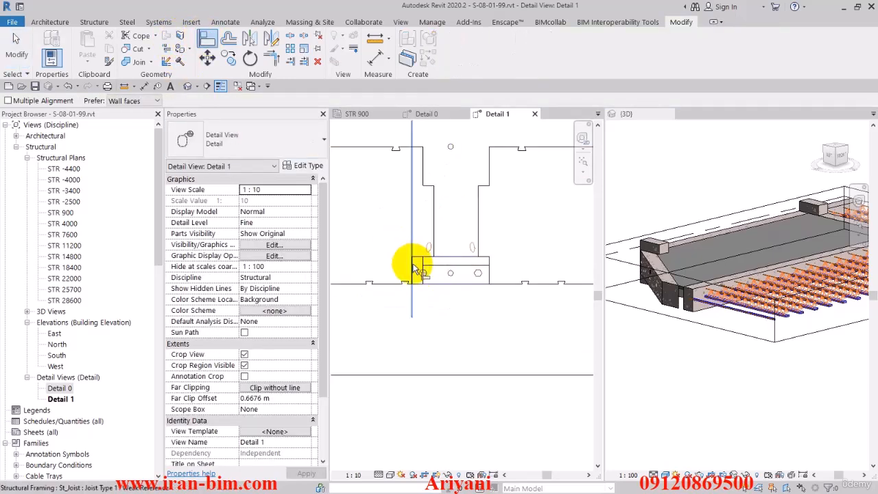
{"action": "left_click", "coordinate": [422, 310]}
{"action": "key", "text": "Escape"}
{"action": "key", "text": "Escape"}
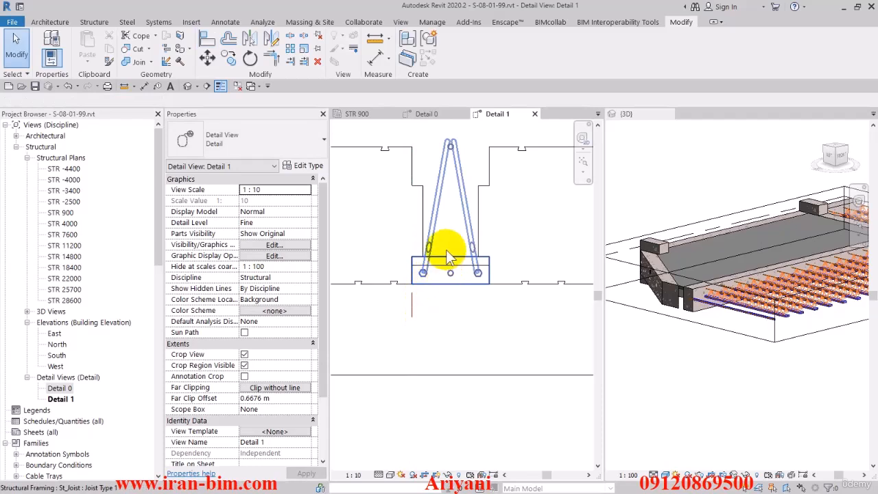
Set Detail 1's visual style to Shaded.
{"action": "scroll", "coordinate": [424, 333], "scroll_direction": "down", "scroll_amount": 2}
{"action": "left_click", "coordinate": [390, 475]}
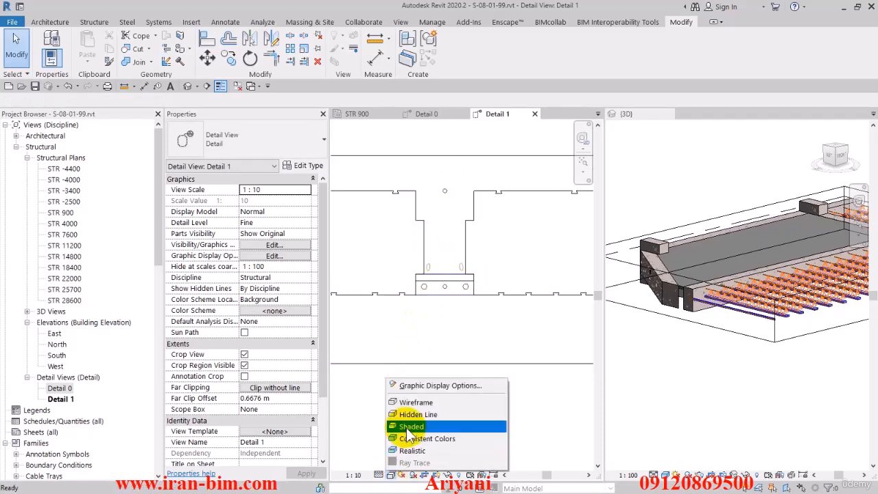
{"action": "left_click", "coordinate": [410, 427]}
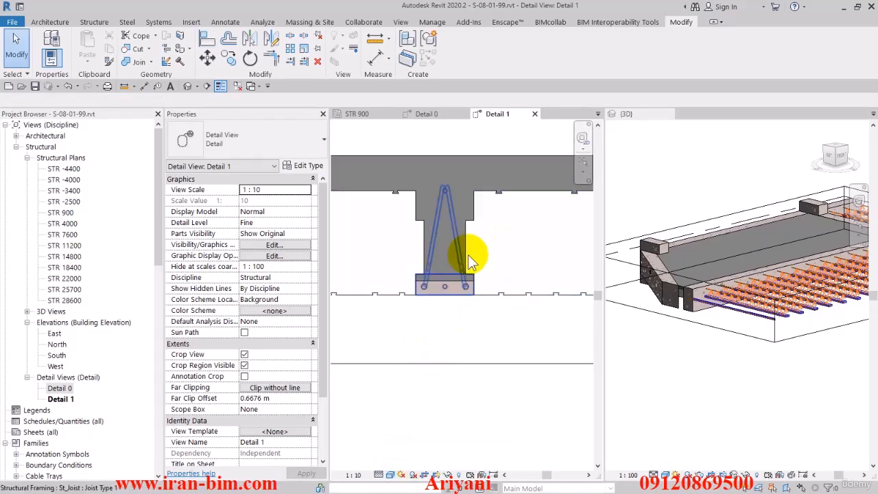
{"action": "scroll", "coordinate": [468, 261], "scroll_direction": "down", "scroll_amount": 4}
Open Detail 0 and pull both side edges of its crop region inward to a short stretch around the transverse T beam.
{"action": "left_click", "coordinate": [424, 114]}
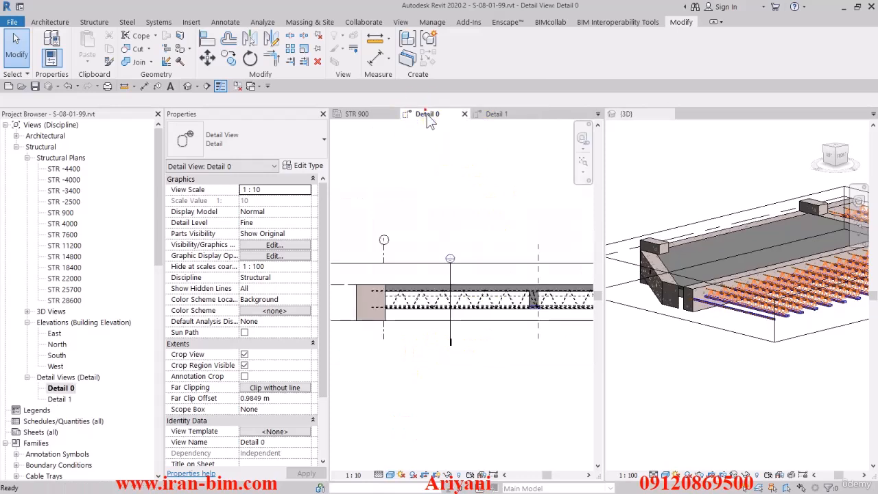
{"action": "scroll", "coordinate": [421, 309], "scroll_direction": "down", "scroll_amount": 3}
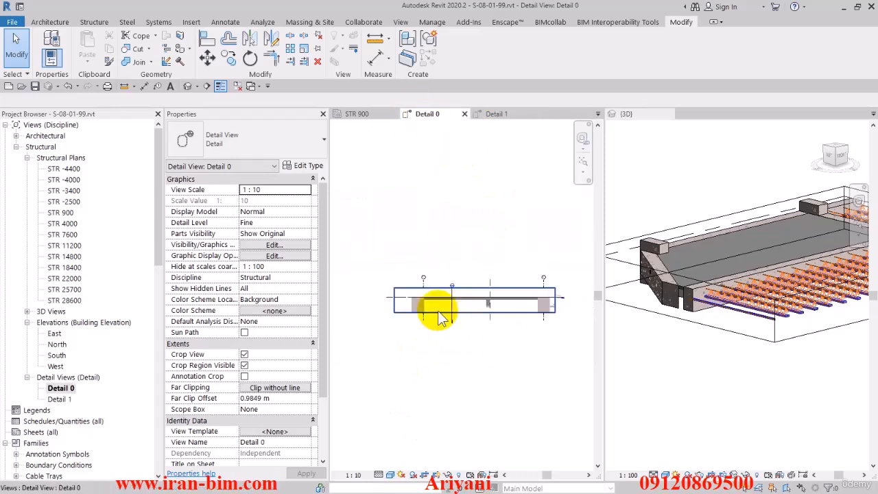
{"action": "left_click", "coordinate": [397, 312]}
{"action": "left_click_drag", "start_coordinate": [394, 300], "coordinate": [475, 306]}
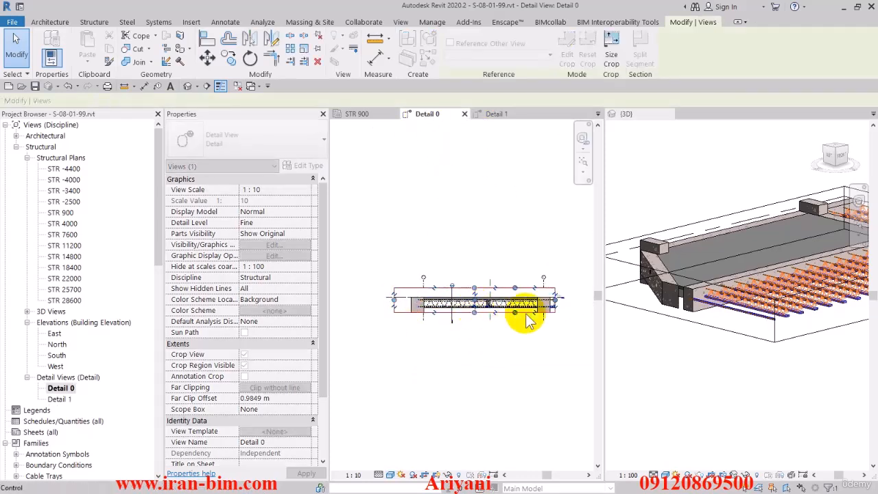
{"action": "left_click_drag", "start_coordinate": [556, 307], "coordinate": [504, 304]}
{"action": "key", "text": "Escape"}
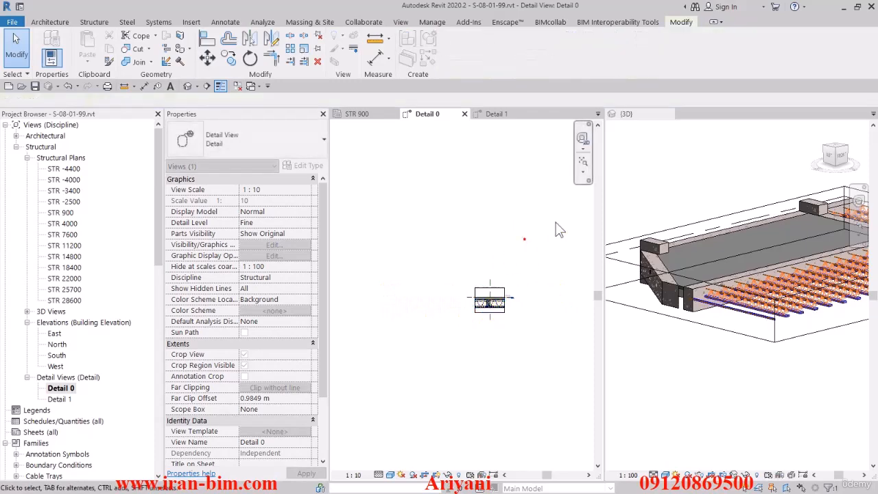
{"action": "left_click", "coordinate": [581, 165]}
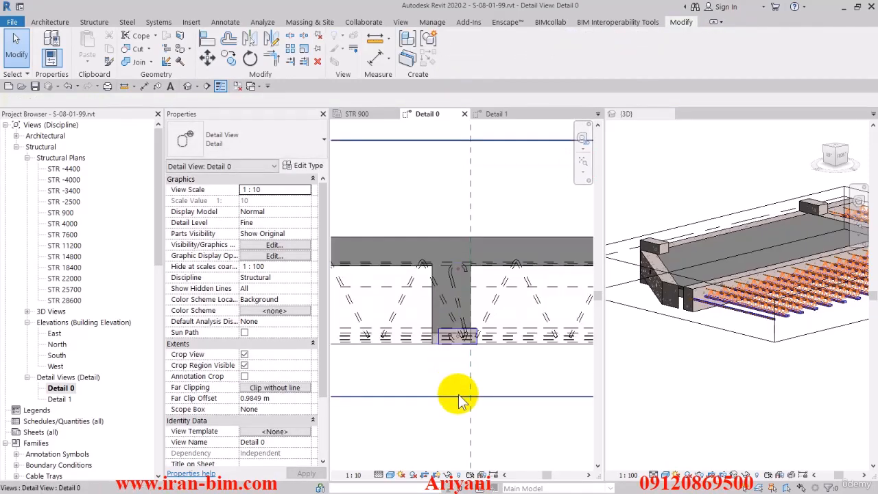
Align the left edge of the transverse T beam to the adjoining block face in Detail 0.
{"action": "middle_click_drag", "start_coordinate": [451, 354], "coordinate": [503, 360]}
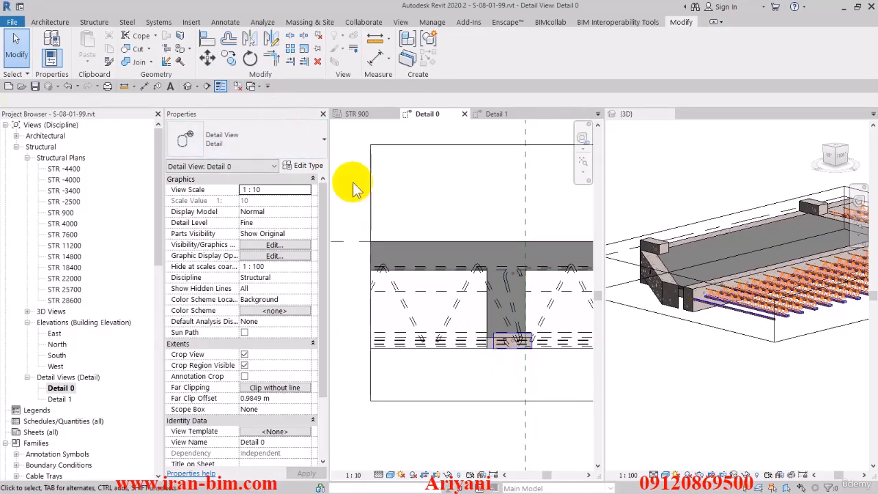
{"action": "left_click", "coordinate": [206, 38]}
{"action": "middle_click_drag", "start_coordinate": [513, 303], "coordinate": [505, 297]}
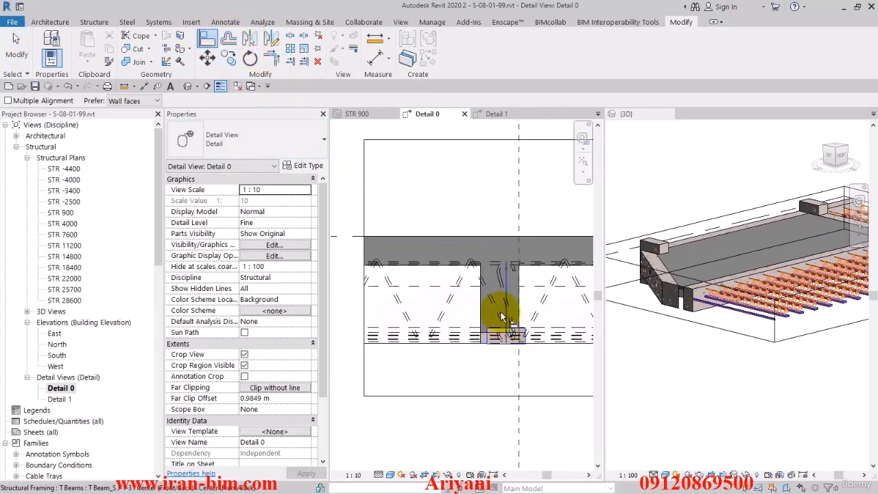
{"action": "scroll", "coordinate": [504, 346], "scroll_direction": "up", "scroll_amount": 2}
{"action": "scroll", "coordinate": [473, 353], "scroll_direction": "down", "scroll_amount": 1}
{"action": "key", "text": "Escape"}
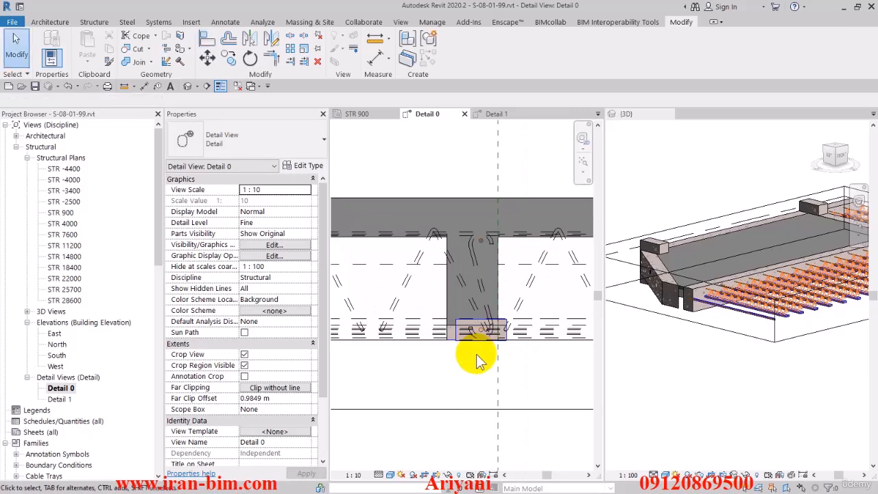
{"action": "left_click", "coordinate": [205, 39]}
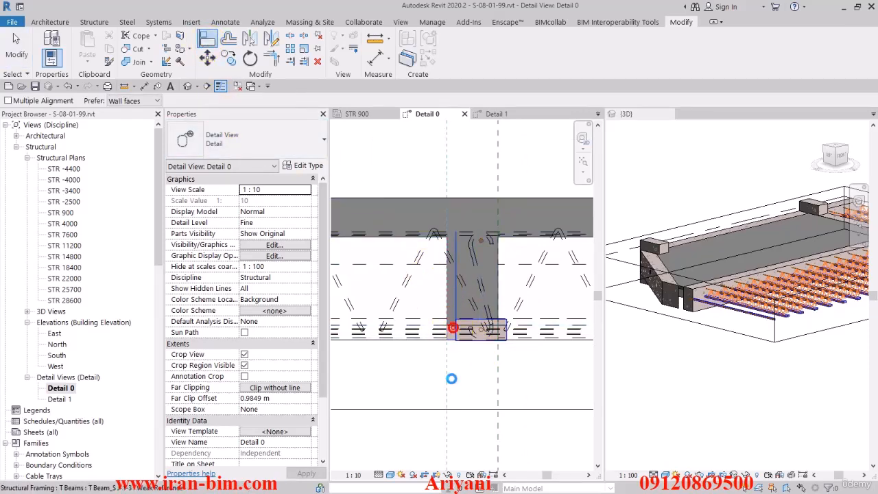
{"action": "key", "text": "Escape"}
{"action": "key", "text": "Escape"}
{"action": "scroll", "coordinate": [441, 330], "scroll_direction": "down", "scroll_amount": 1}
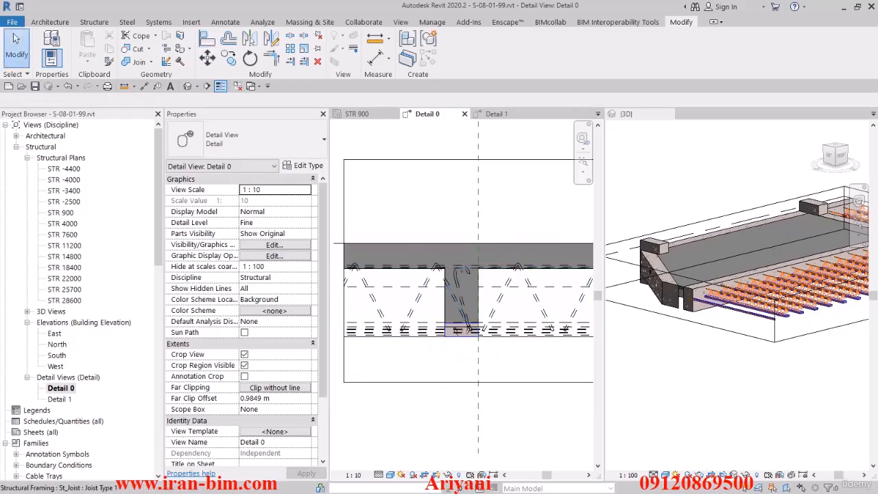
Switch to the AutoCAD drawing 98.02.02.dwg and compare its stiffening-beam detail with the Detail 0 section.
{"action": "mouse_move", "coordinate": [877, 89]}
{"action": "left_mouse_down"}
{"action": "mouse_move", "coordinate": [829, 174]}
{"action": "mouse_move", "coordinate": [507, 67]}
{"action": "left_mouse_up"}
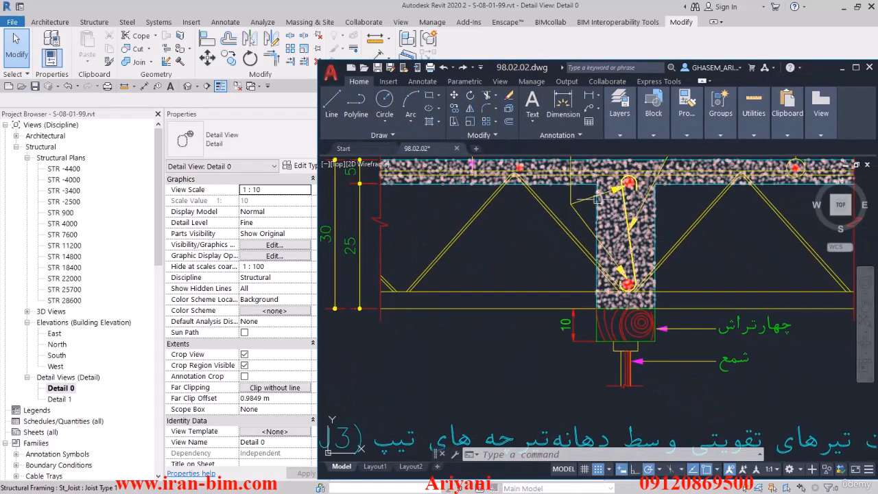
{"action": "middle_click_drag", "start_coordinate": [583, 180], "coordinate": [578, 237]}
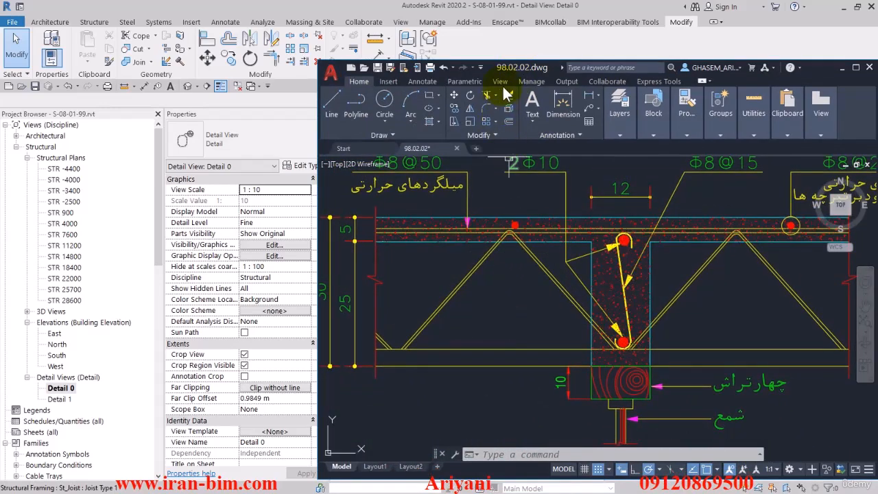
{"action": "left_click_drag", "start_coordinate": [521, 69], "coordinate": [700, 60]}
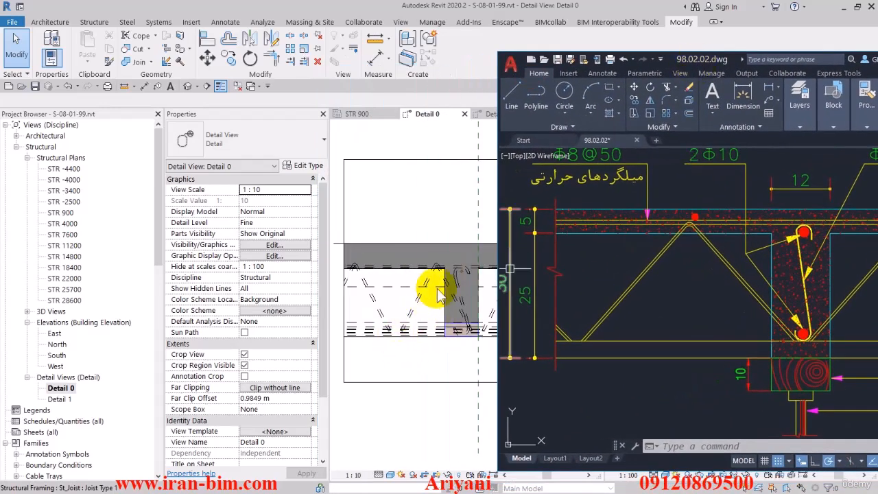
{"action": "double_click", "coordinate": [688, 61]}
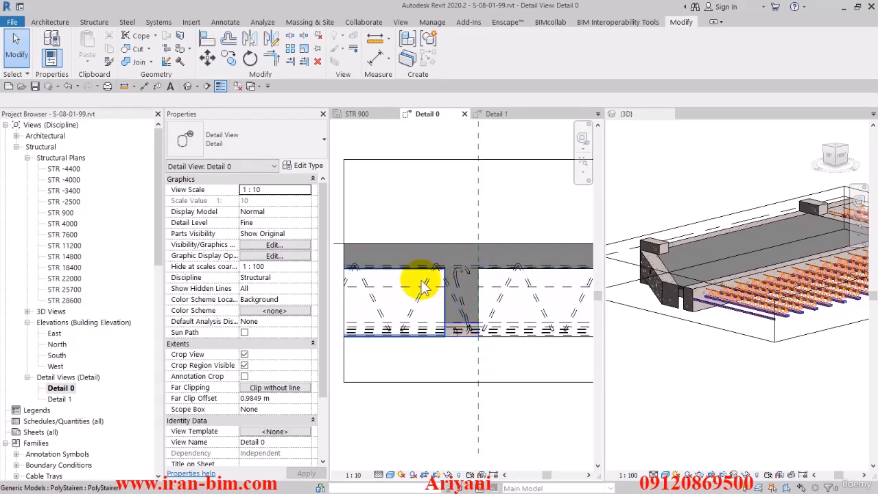
Set Detail 0's visual style to Hidden Line and check the T beam section between the blocks.
{"action": "scroll", "coordinate": [412, 329], "scroll_direction": "down", "scroll_amount": 2}
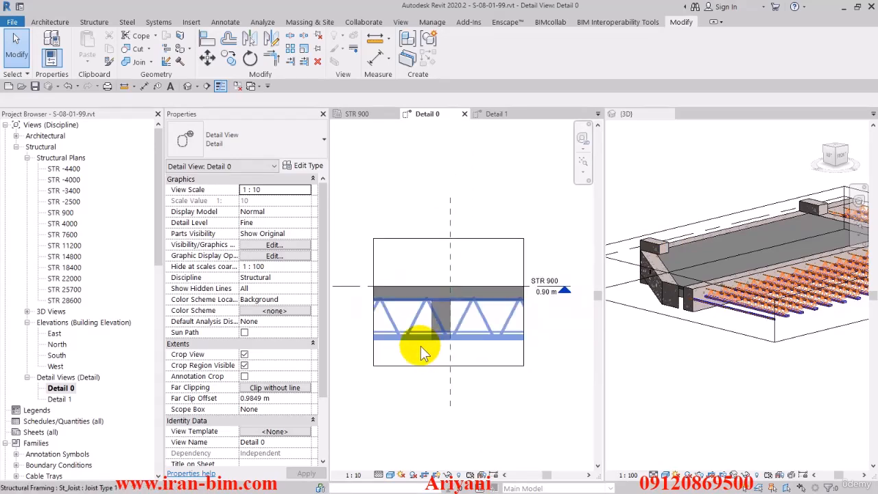
{"action": "left_click", "coordinate": [390, 474]}
{"action": "left_click", "coordinate": [410, 426]}
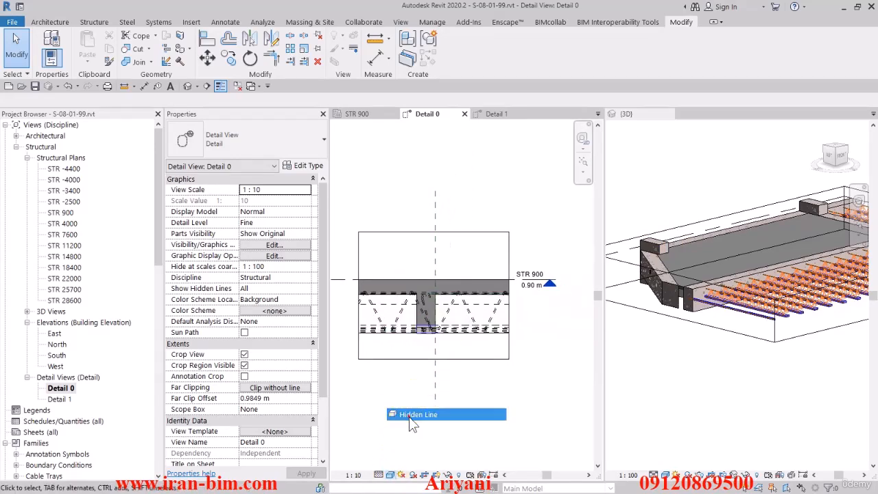
{"action": "scroll", "coordinate": [432, 281], "scroll_direction": "up", "scroll_amount": 4}
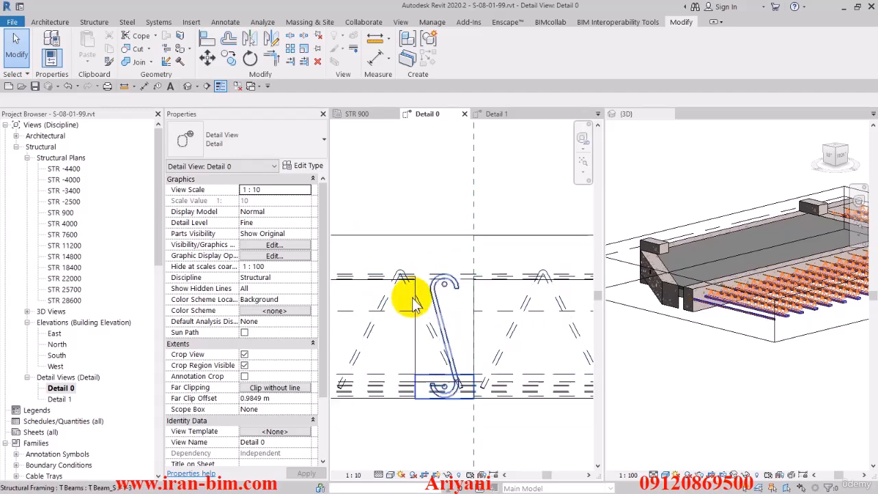
{"action": "scroll", "coordinate": [433, 313], "scroll_direction": "down", "scroll_amount": 2}
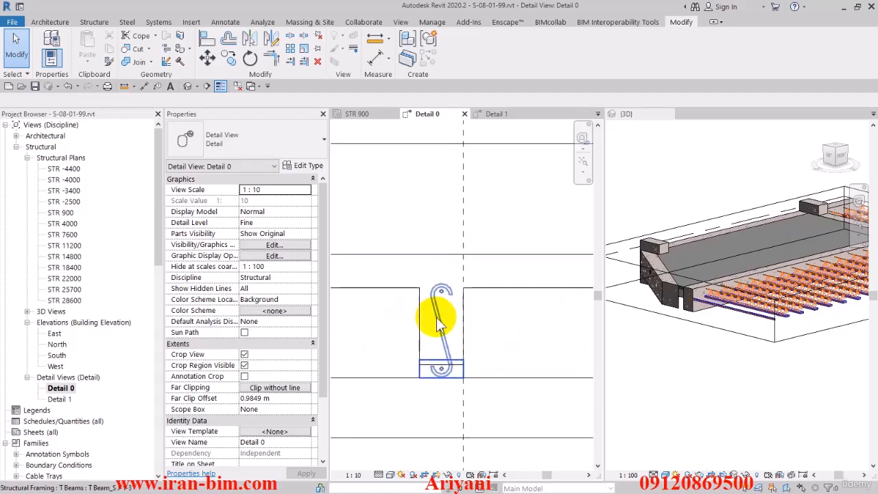
{"action": "left_click", "coordinate": [407, 262]}
{"action": "left_click", "coordinate": [412, 173]}
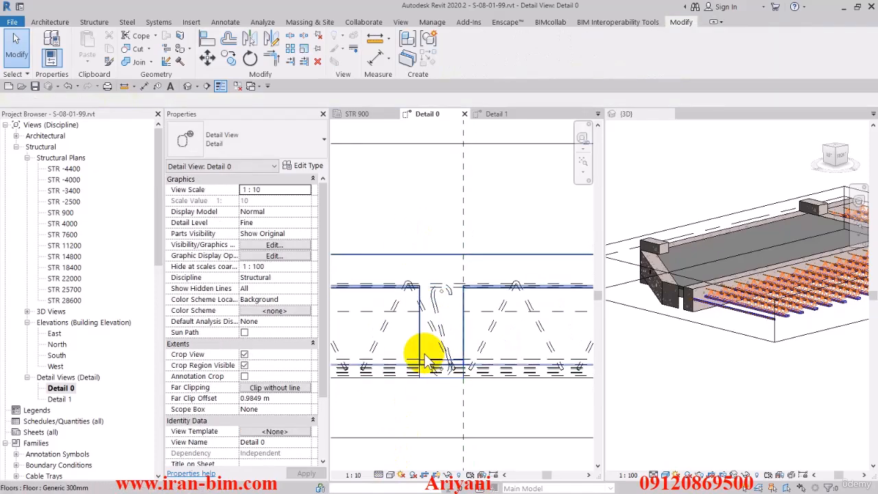
Assign the material Concrete, C25/30 to the structure layer of the Generic 300mm floor type, searching the materials for "c 25".
{"action": "left_click", "coordinate": [424, 355]}
{"action": "left_click", "coordinate": [309, 165]}
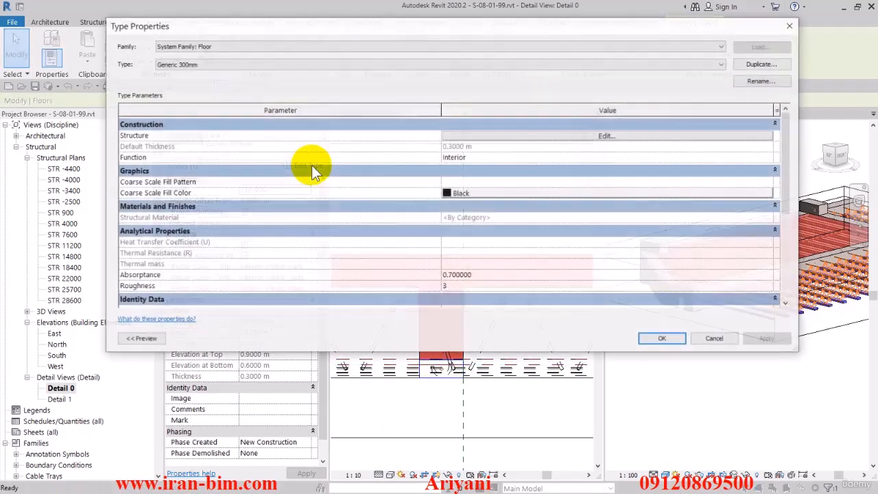
{"action": "left_click", "coordinate": [453, 135]}
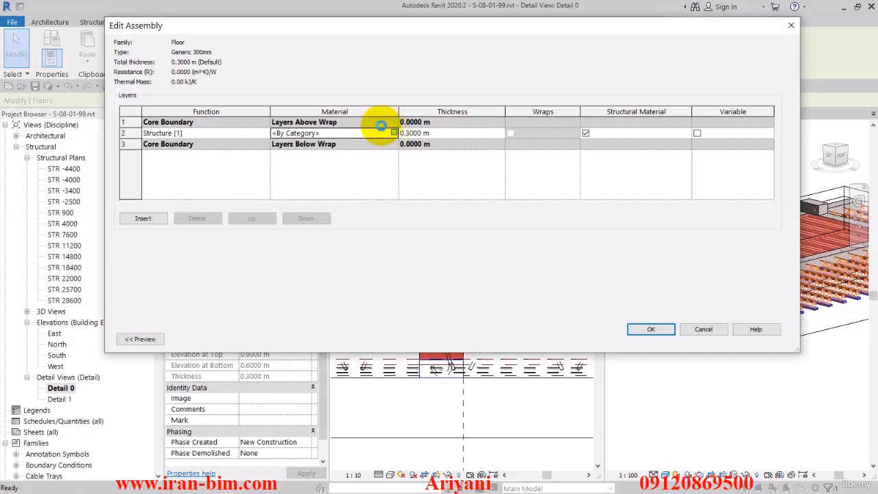
{"action": "left_click", "coordinate": [394, 132]}
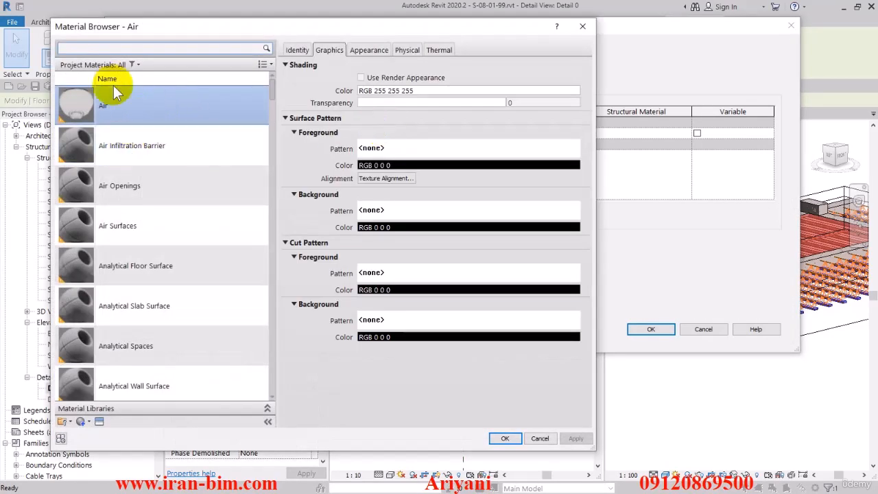
{"action": "left_click", "coordinate": [98, 47]}
{"action": "type", "text": "c"}
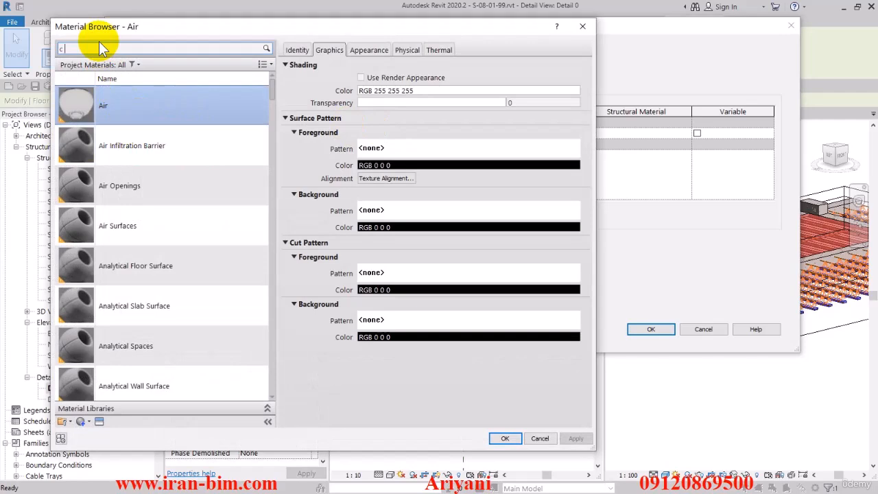
{"action": "type", "text": " 25"}
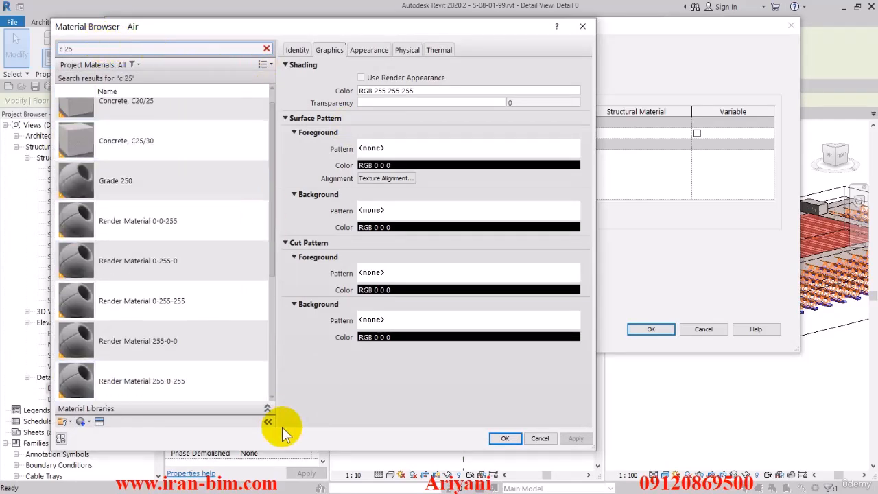
{"action": "left_click", "coordinate": [129, 143]}
{"action": "left_click", "coordinate": [501, 432]}
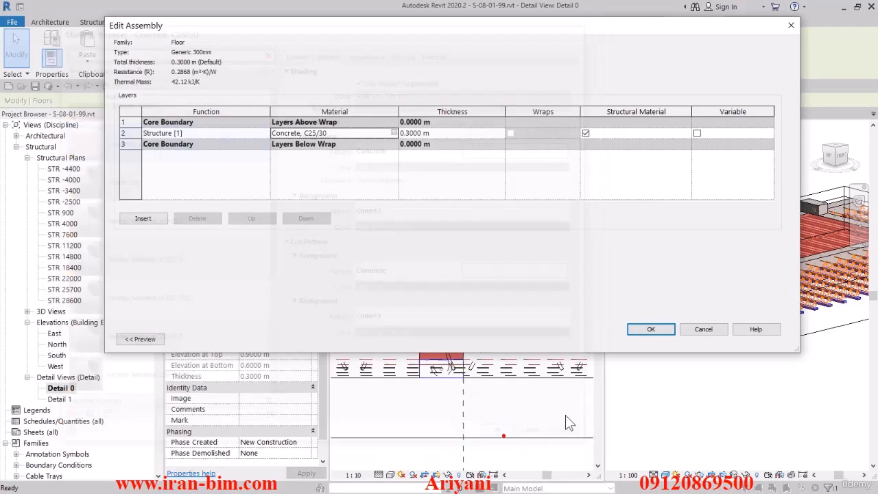
{"action": "left_click", "coordinate": [649, 329]}
{"action": "left_click", "coordinate": [621, 336]}
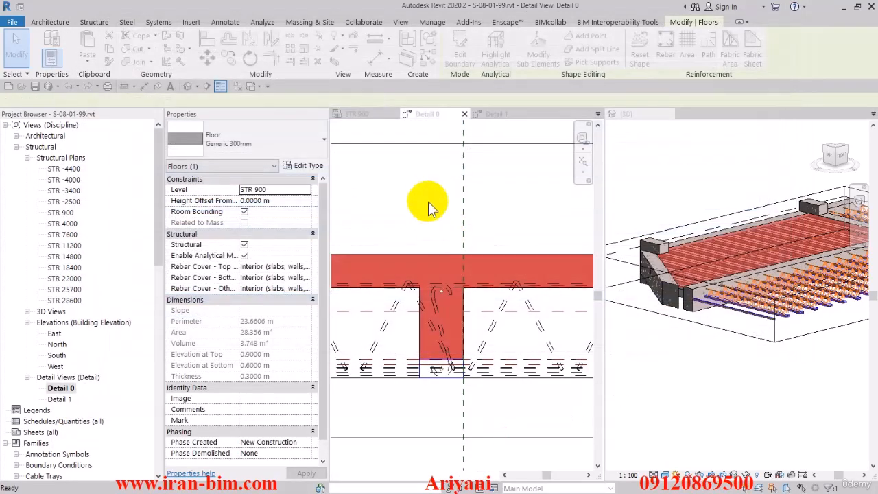
{"action": "left_click", "coordinate": [428, 205]}
{"action": "scroll", "coordinate": [417, 394], "scroll_direction": "up", "scroll_amount": 1}
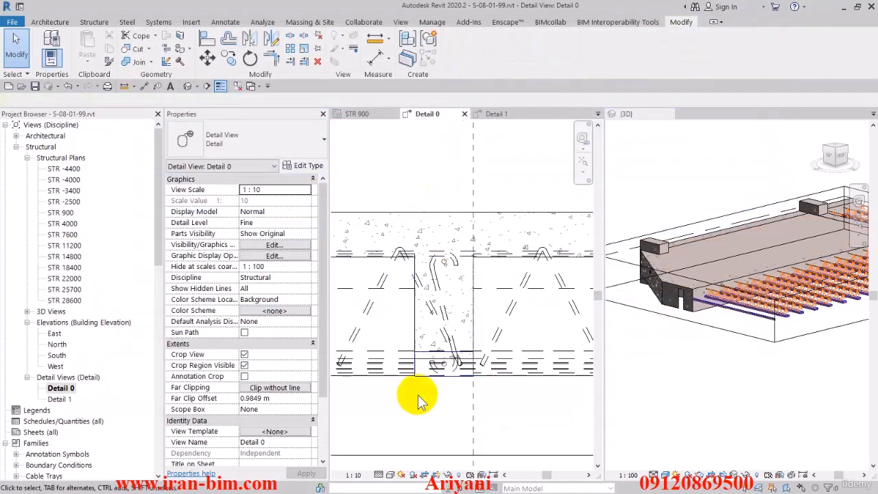